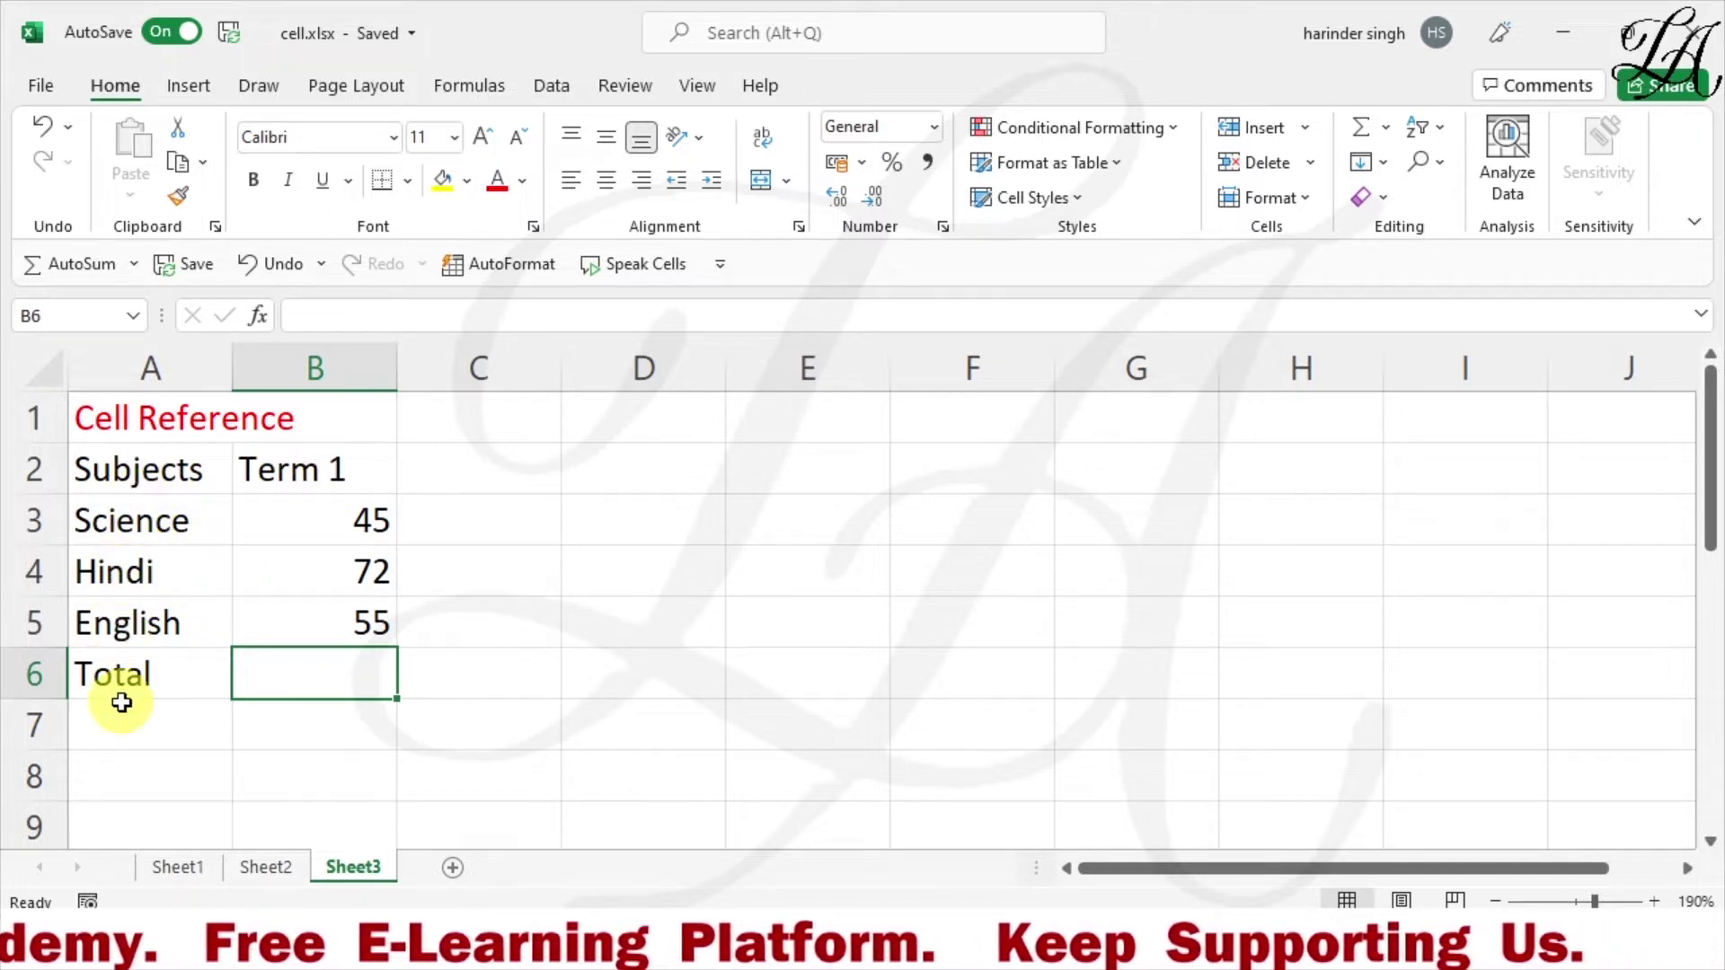
Examine the Term 1 marks for Science, Hindi and English and the empty Total cell.
left_click(346, 525)
left_click(324, 578)
left_click(318, 631)
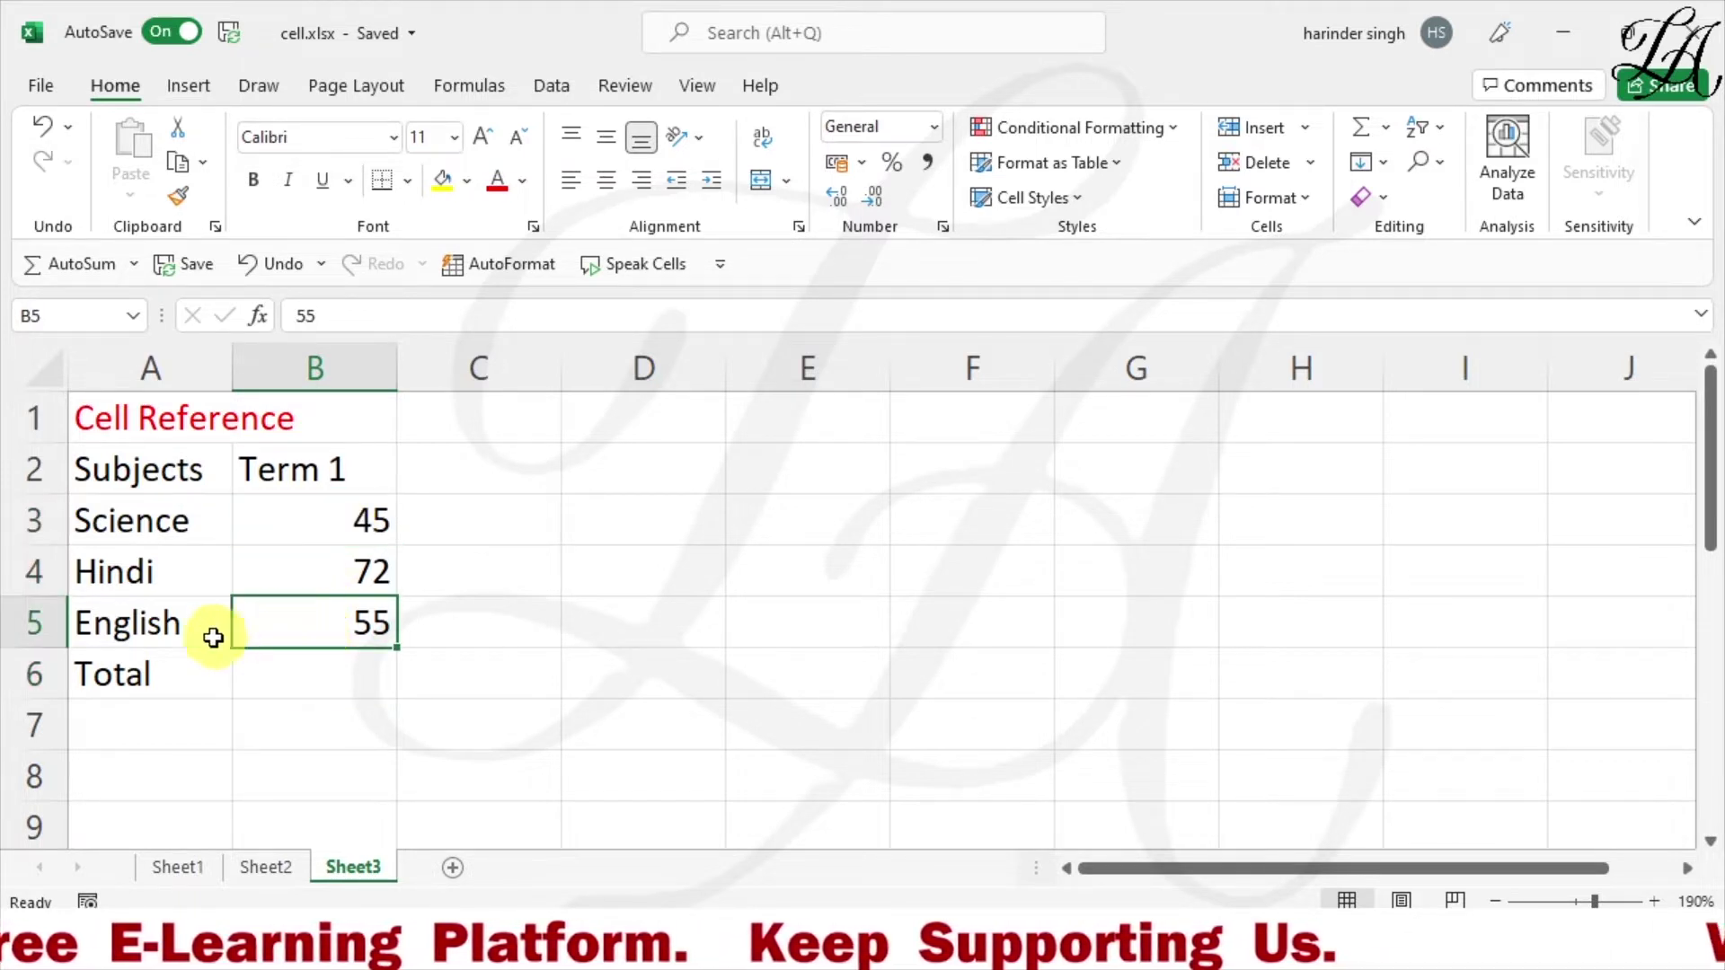
left_click(135, 624)
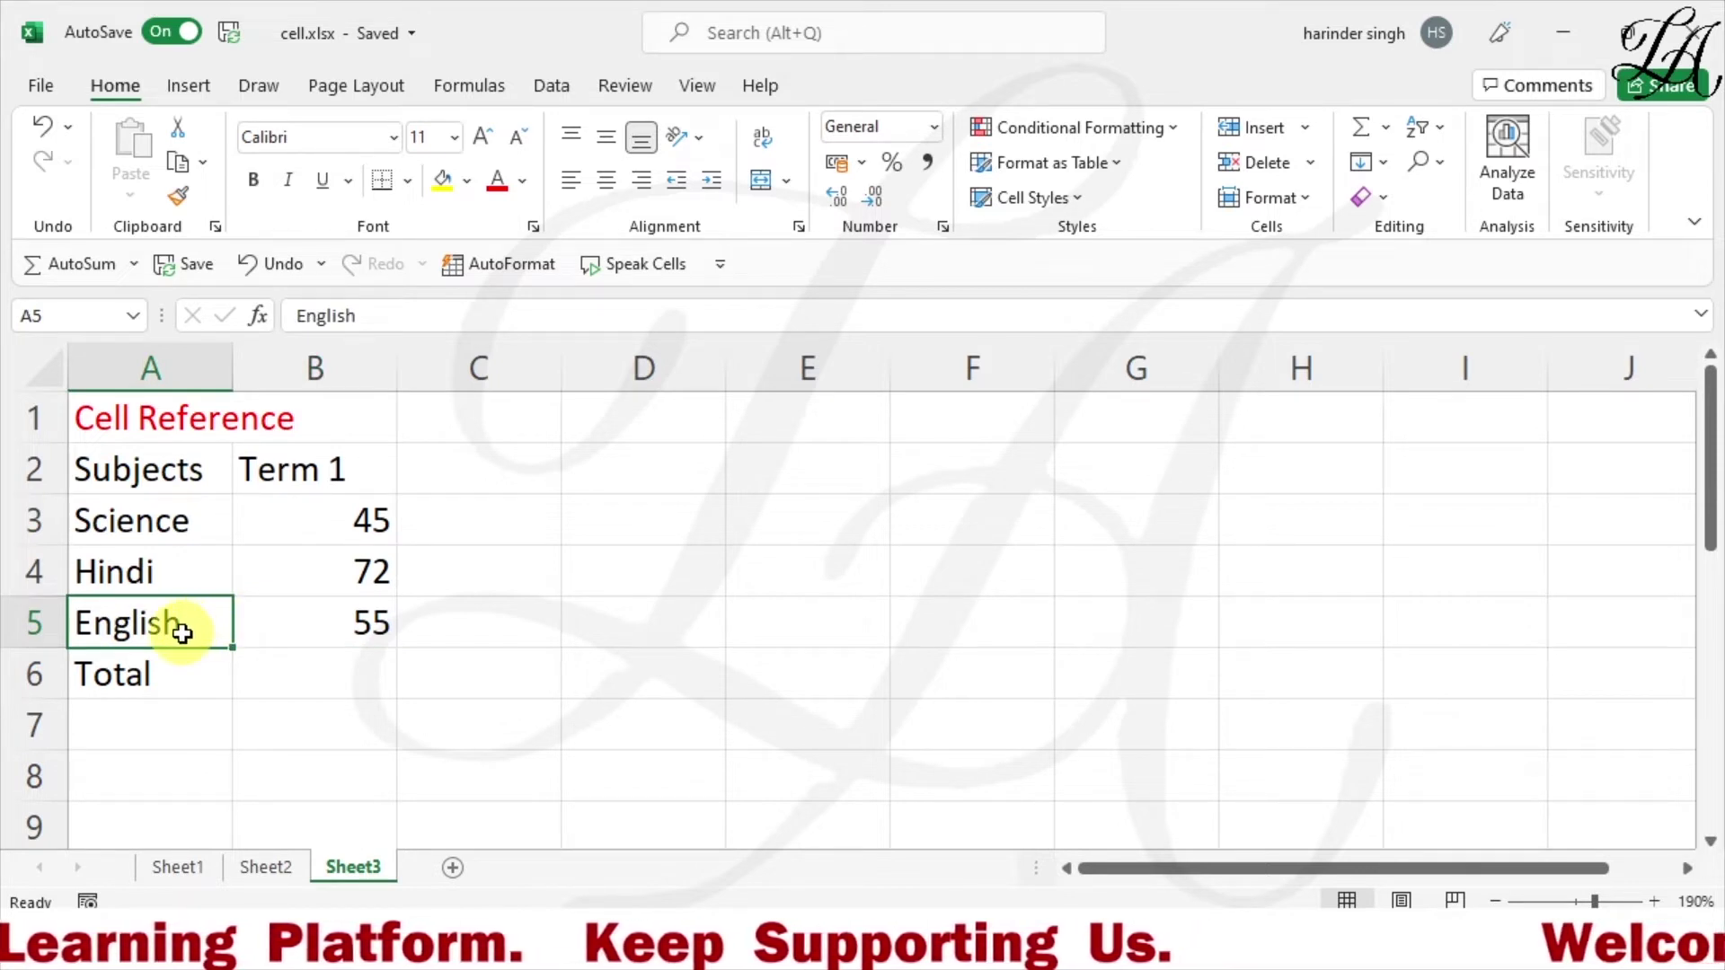
left_click(347, 675)
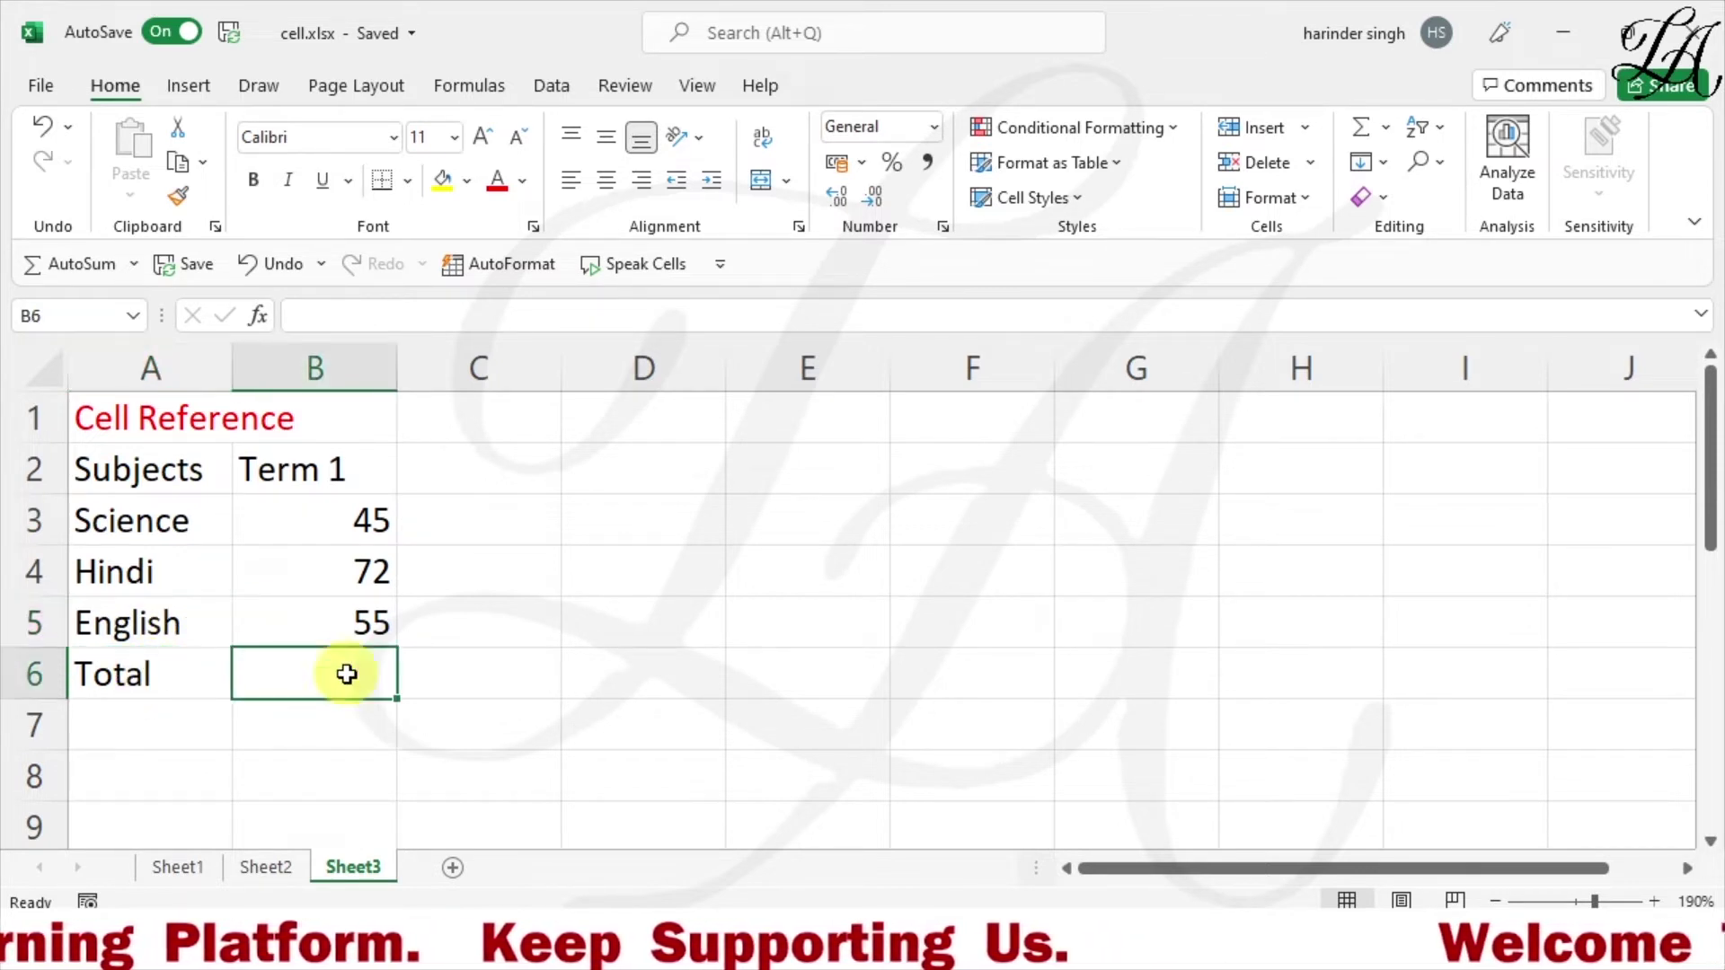
left_click(341, 523)
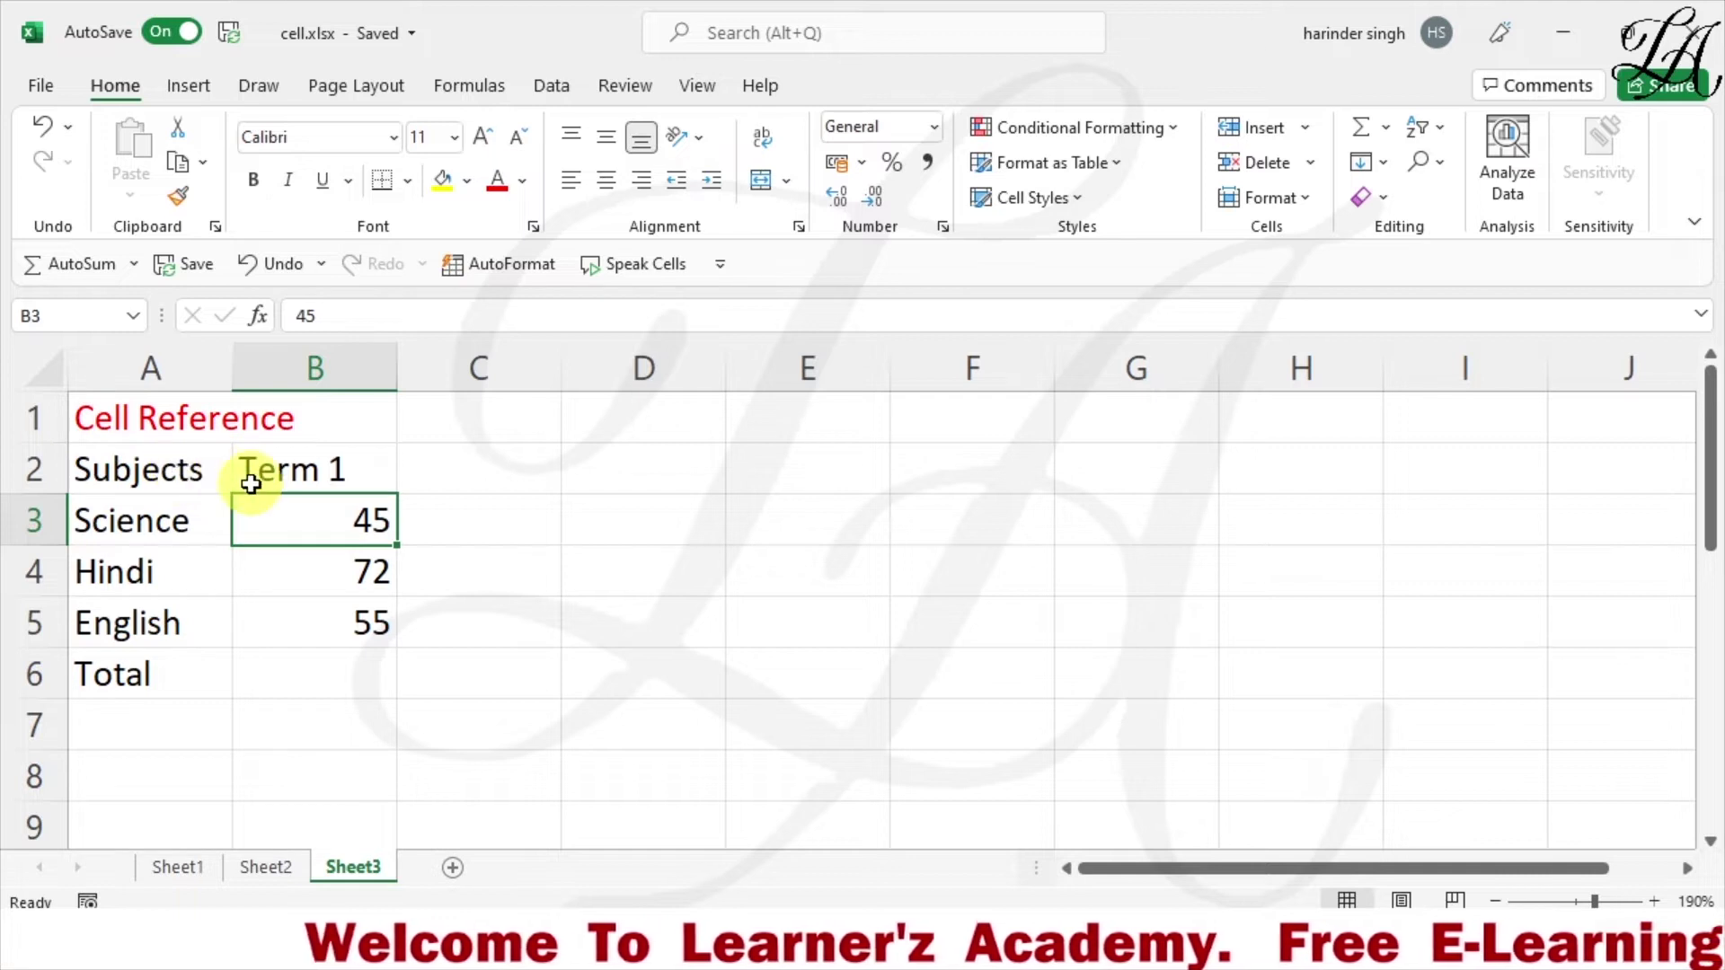
left_click(467, 532)
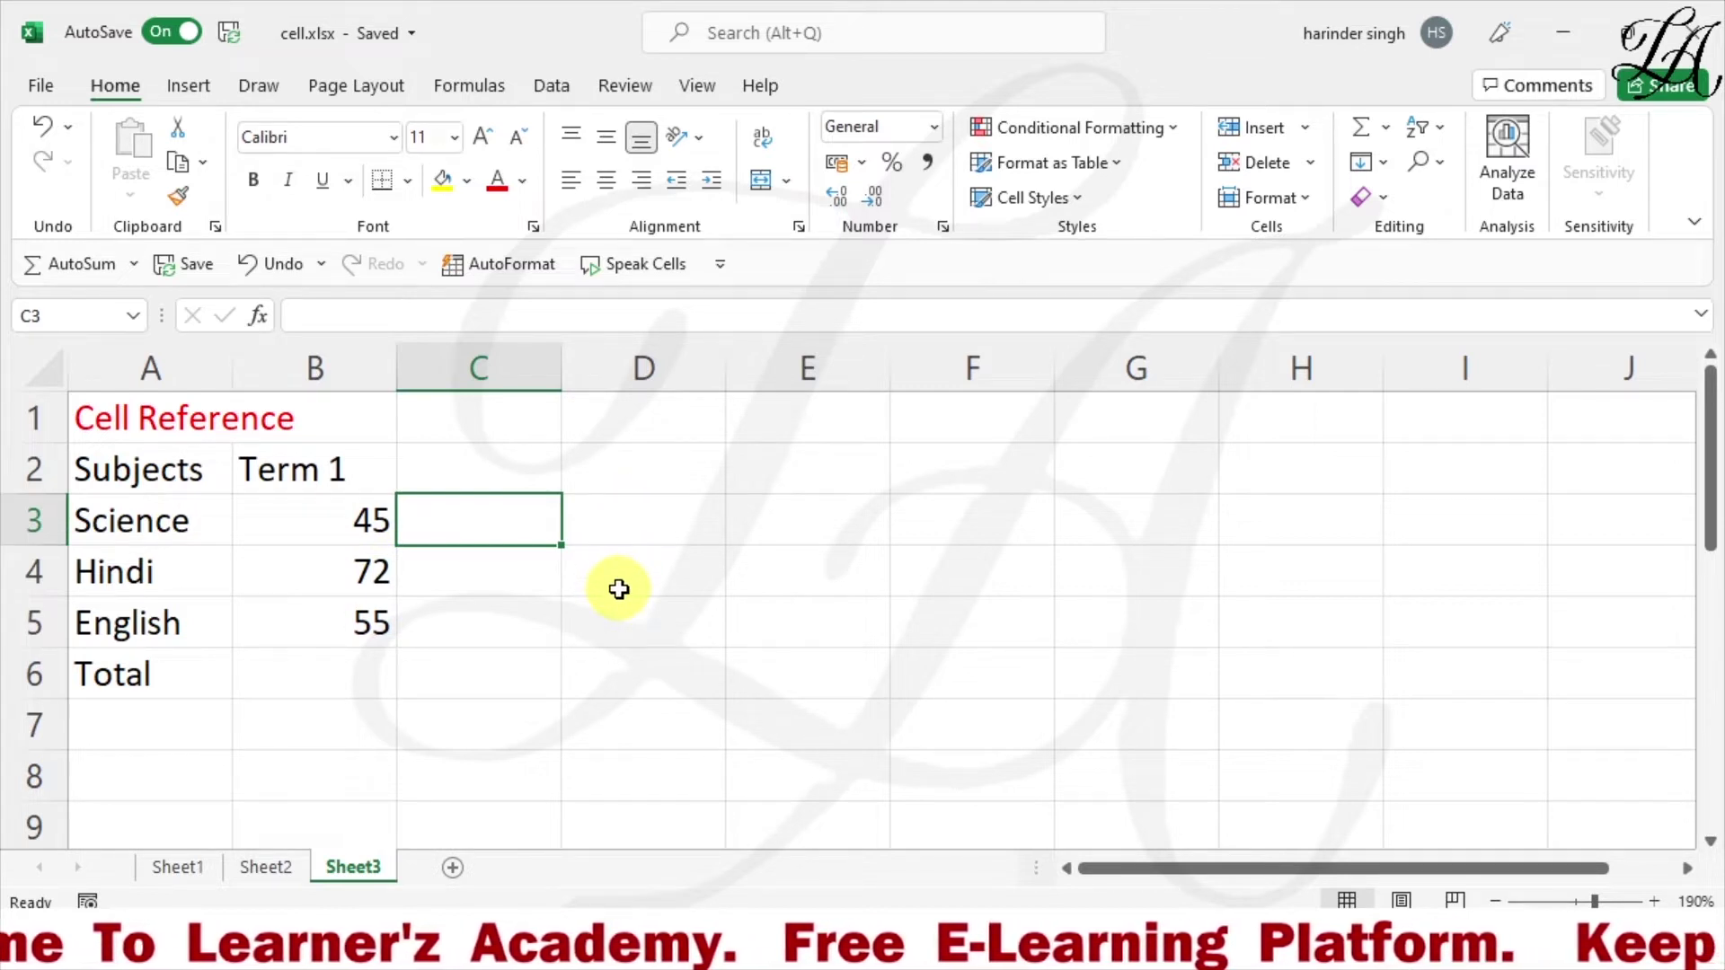
left_click(352, 522)
left_click(353, 578)
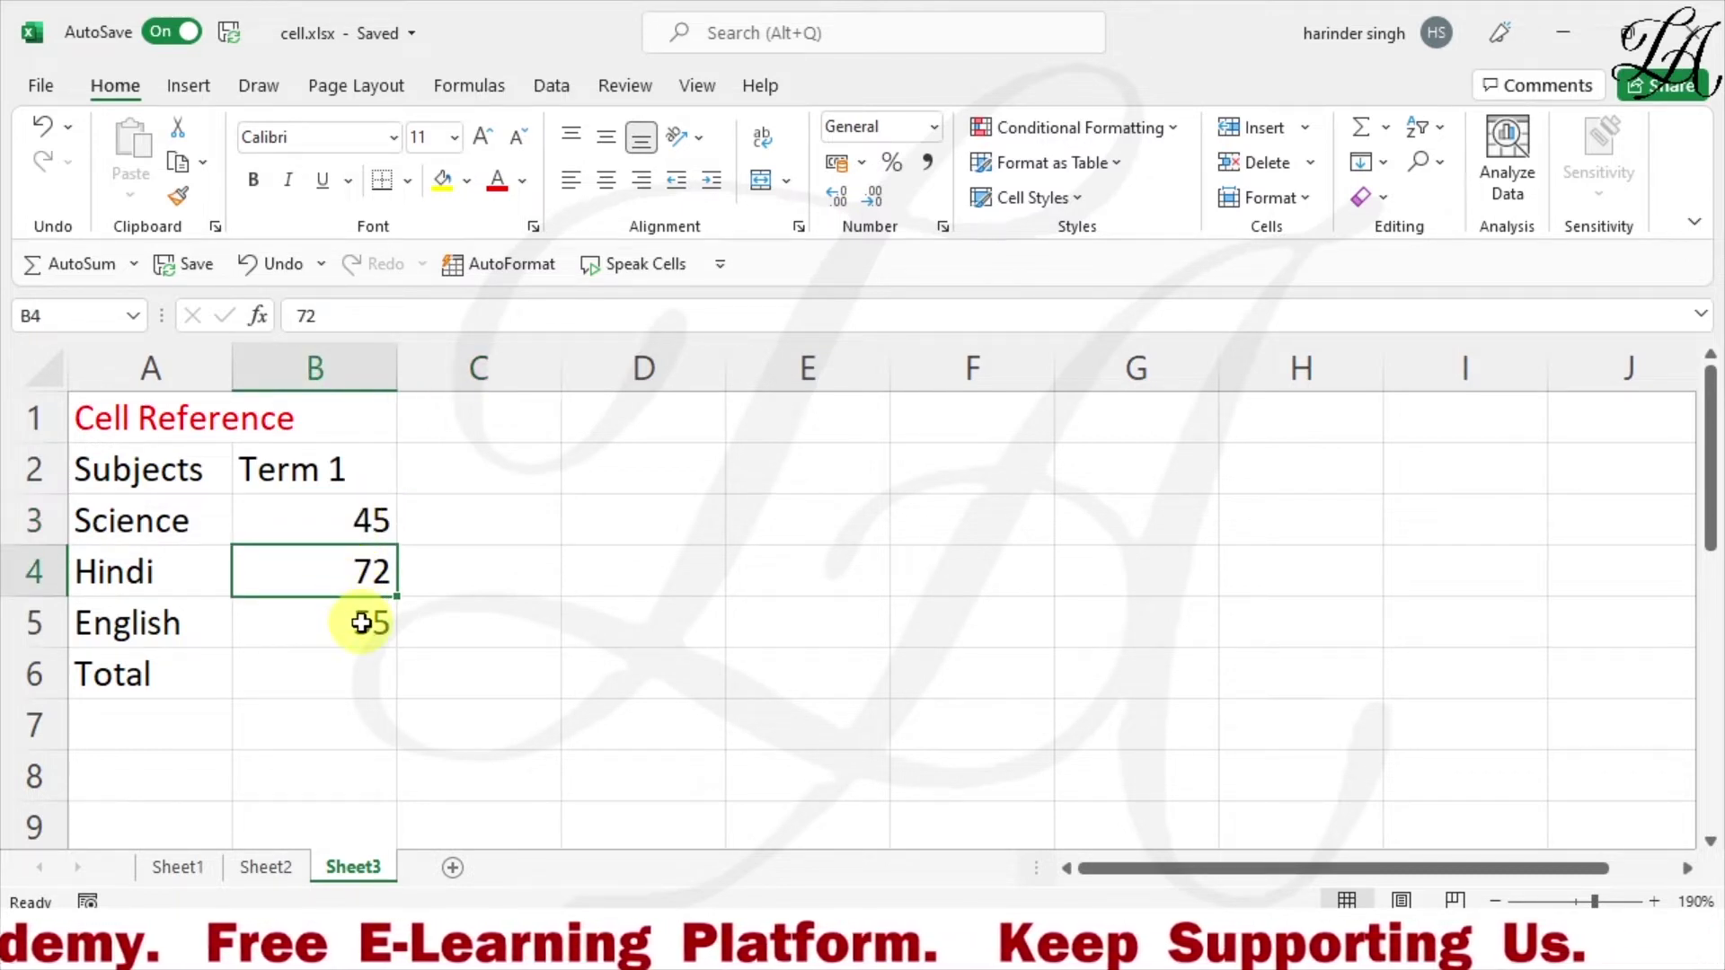
left_click(361, 622)
Total the Term 1 marks in cell B6 with the cell-reference formula =B3+B4+B5.
left_click(343, 682)
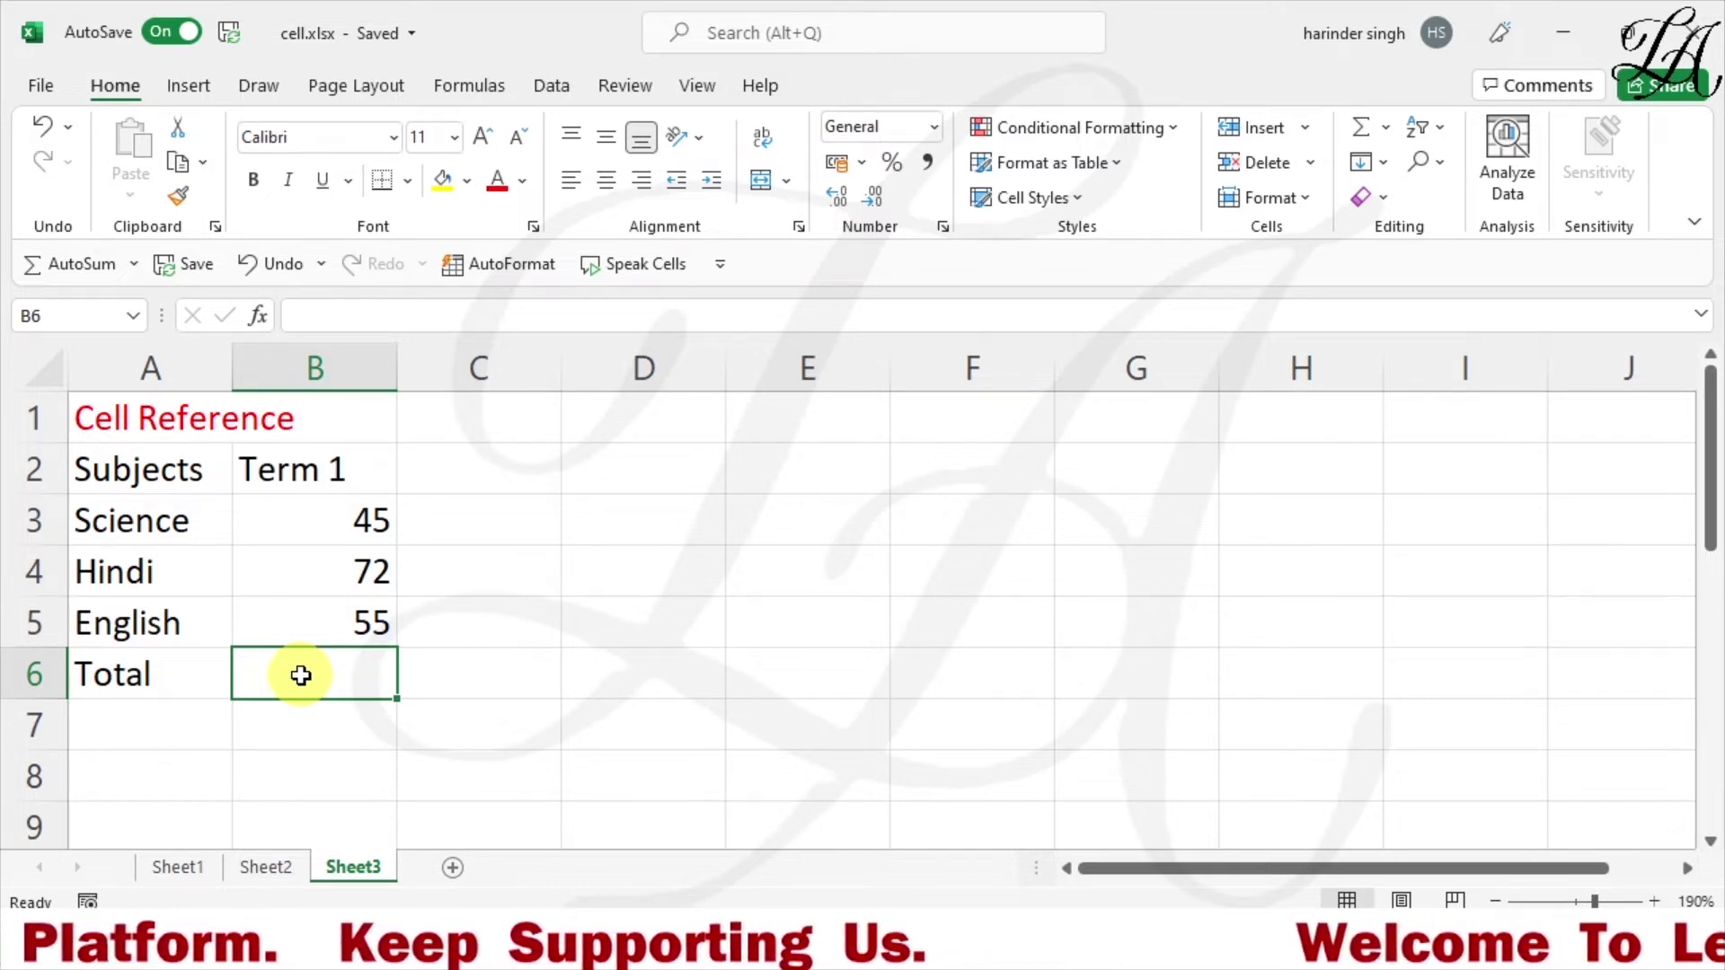
type("=")
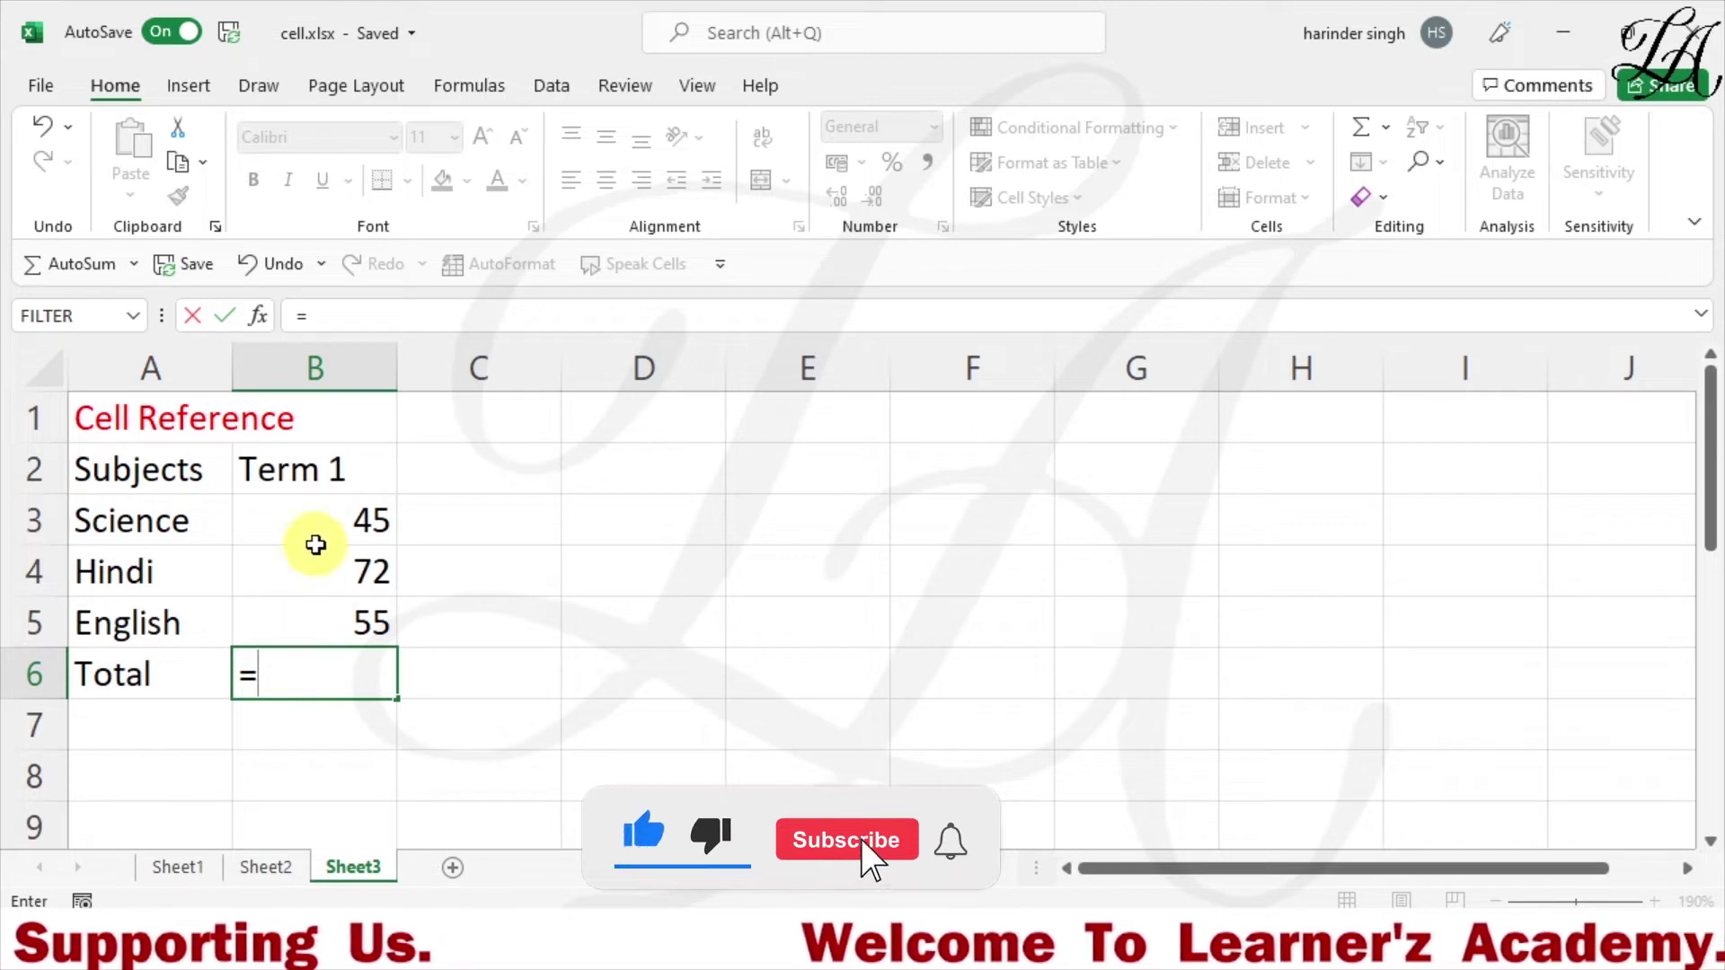
left_click(315, 519)
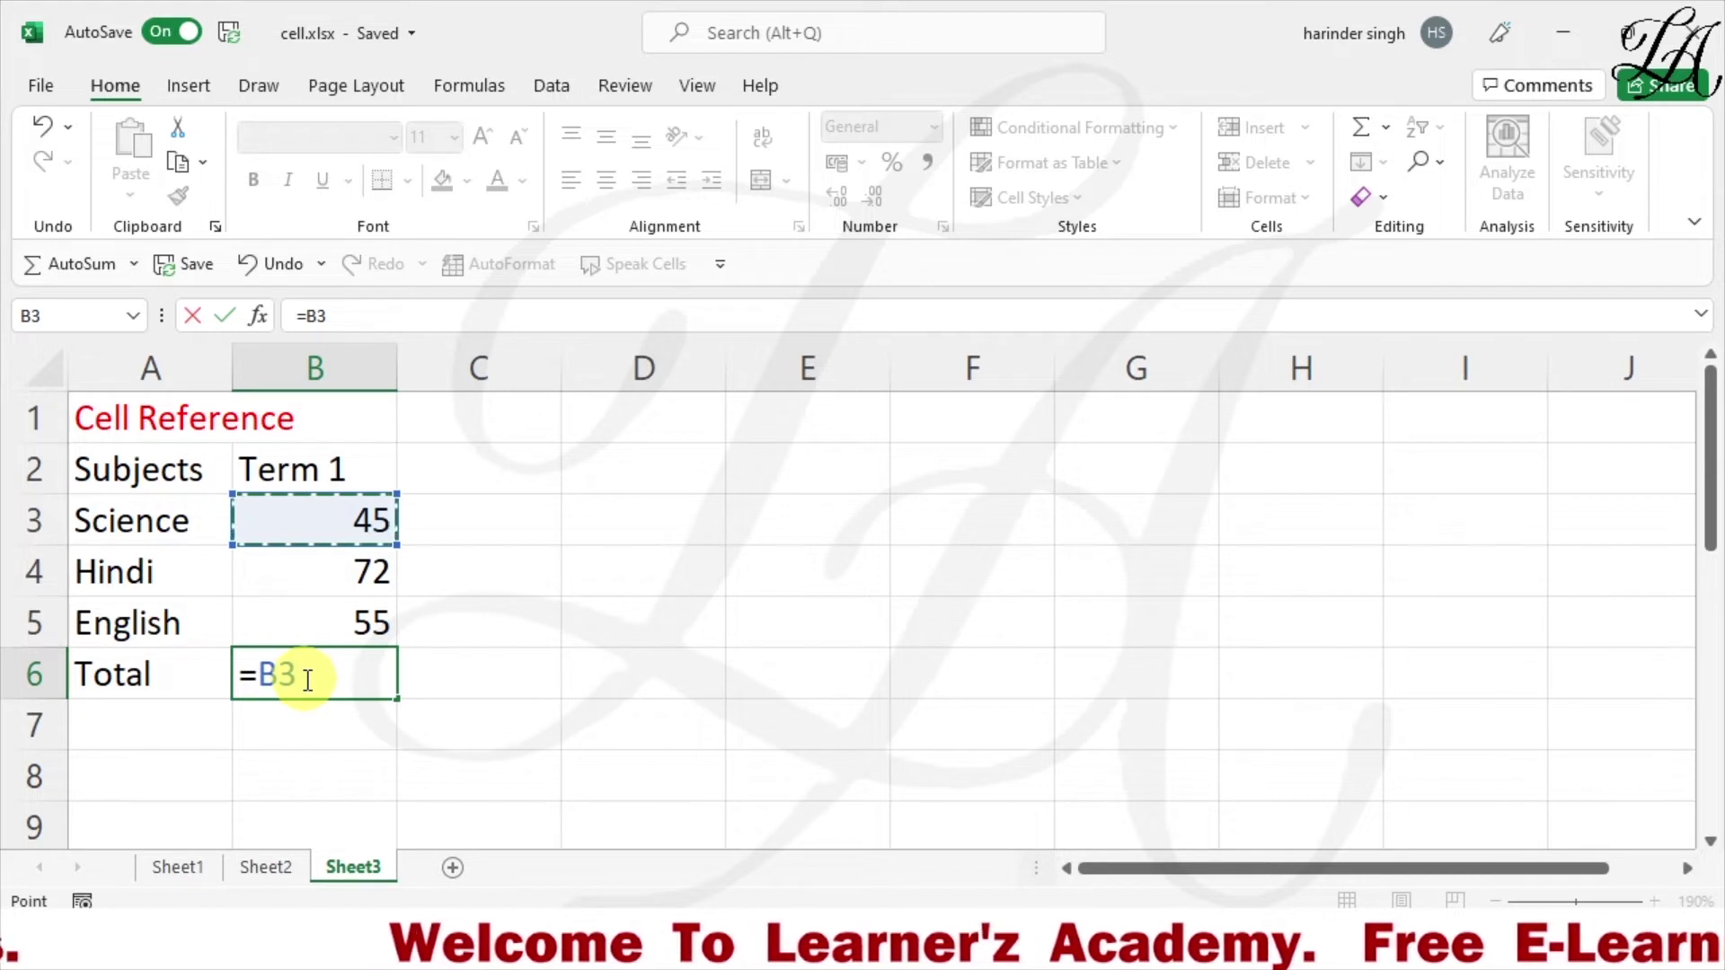
type("+")
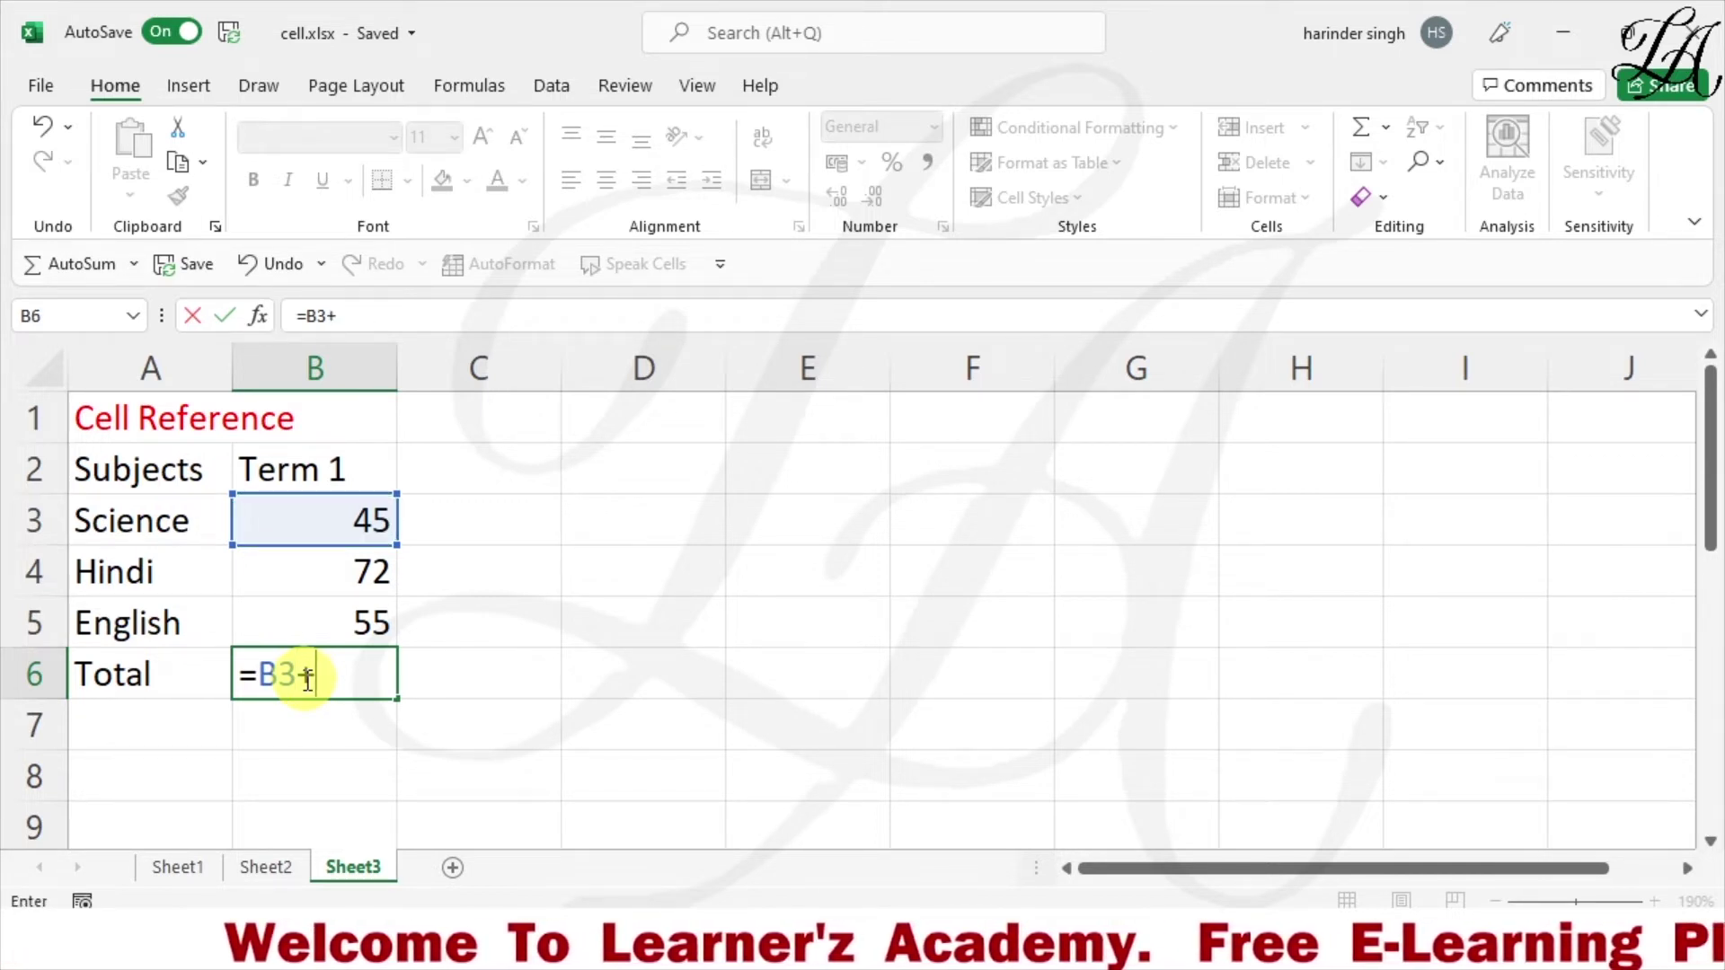
left_click(317, 573)
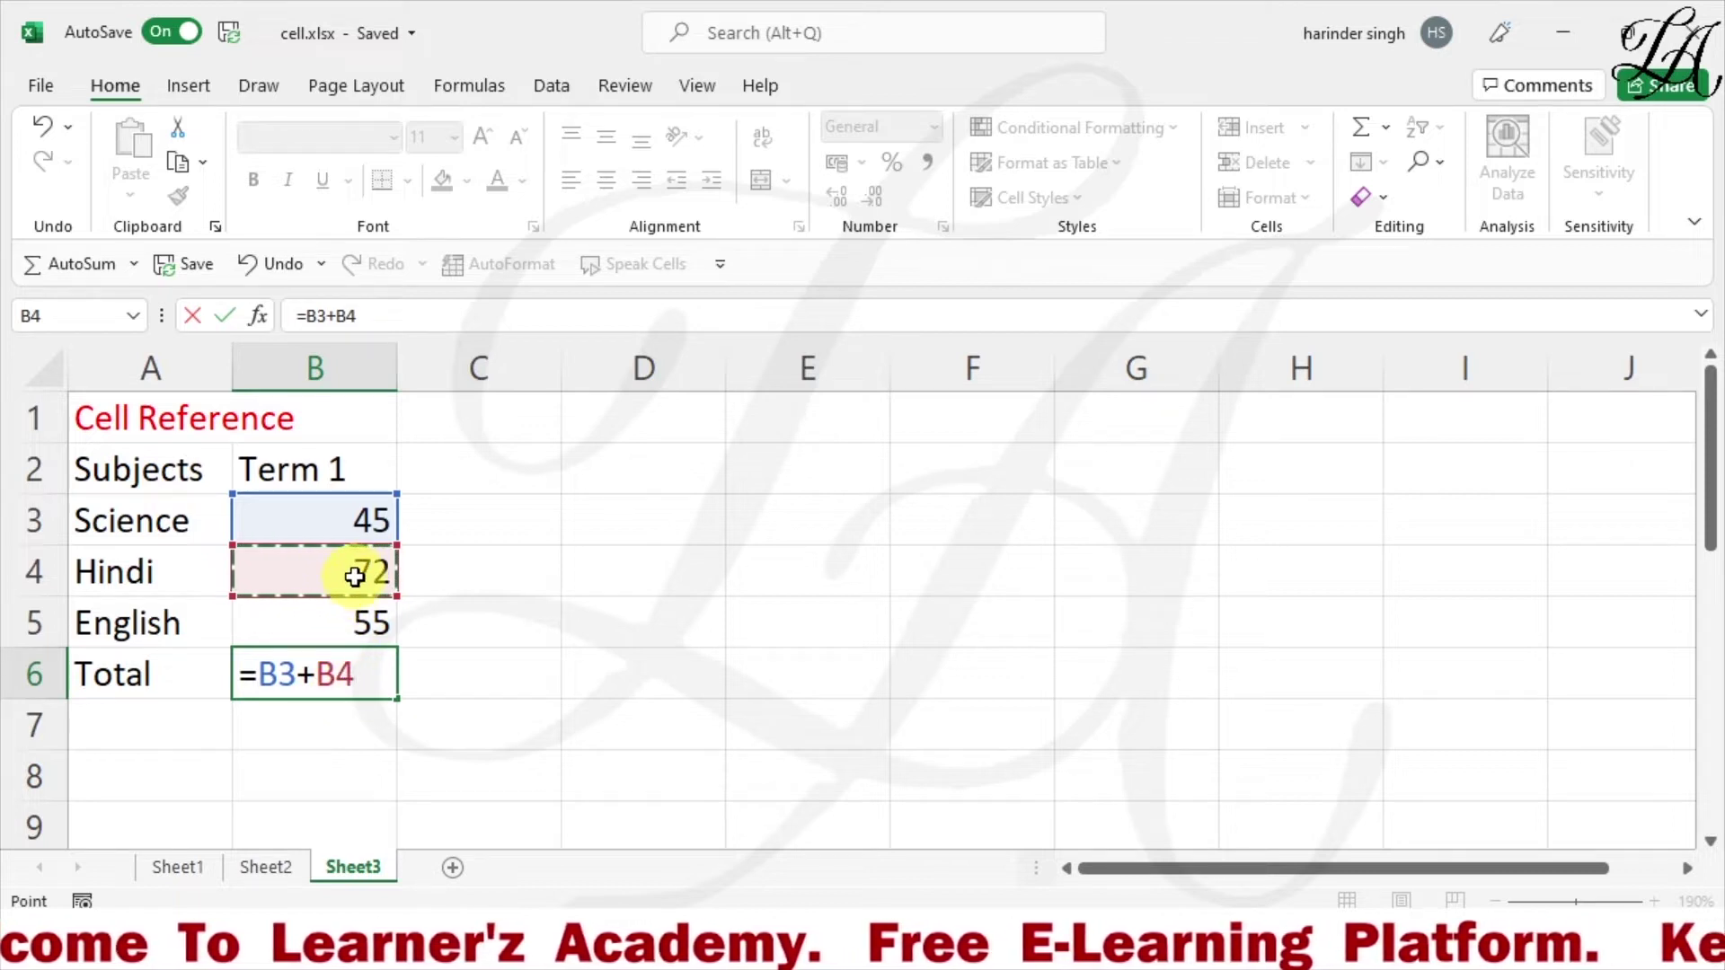
type("+")
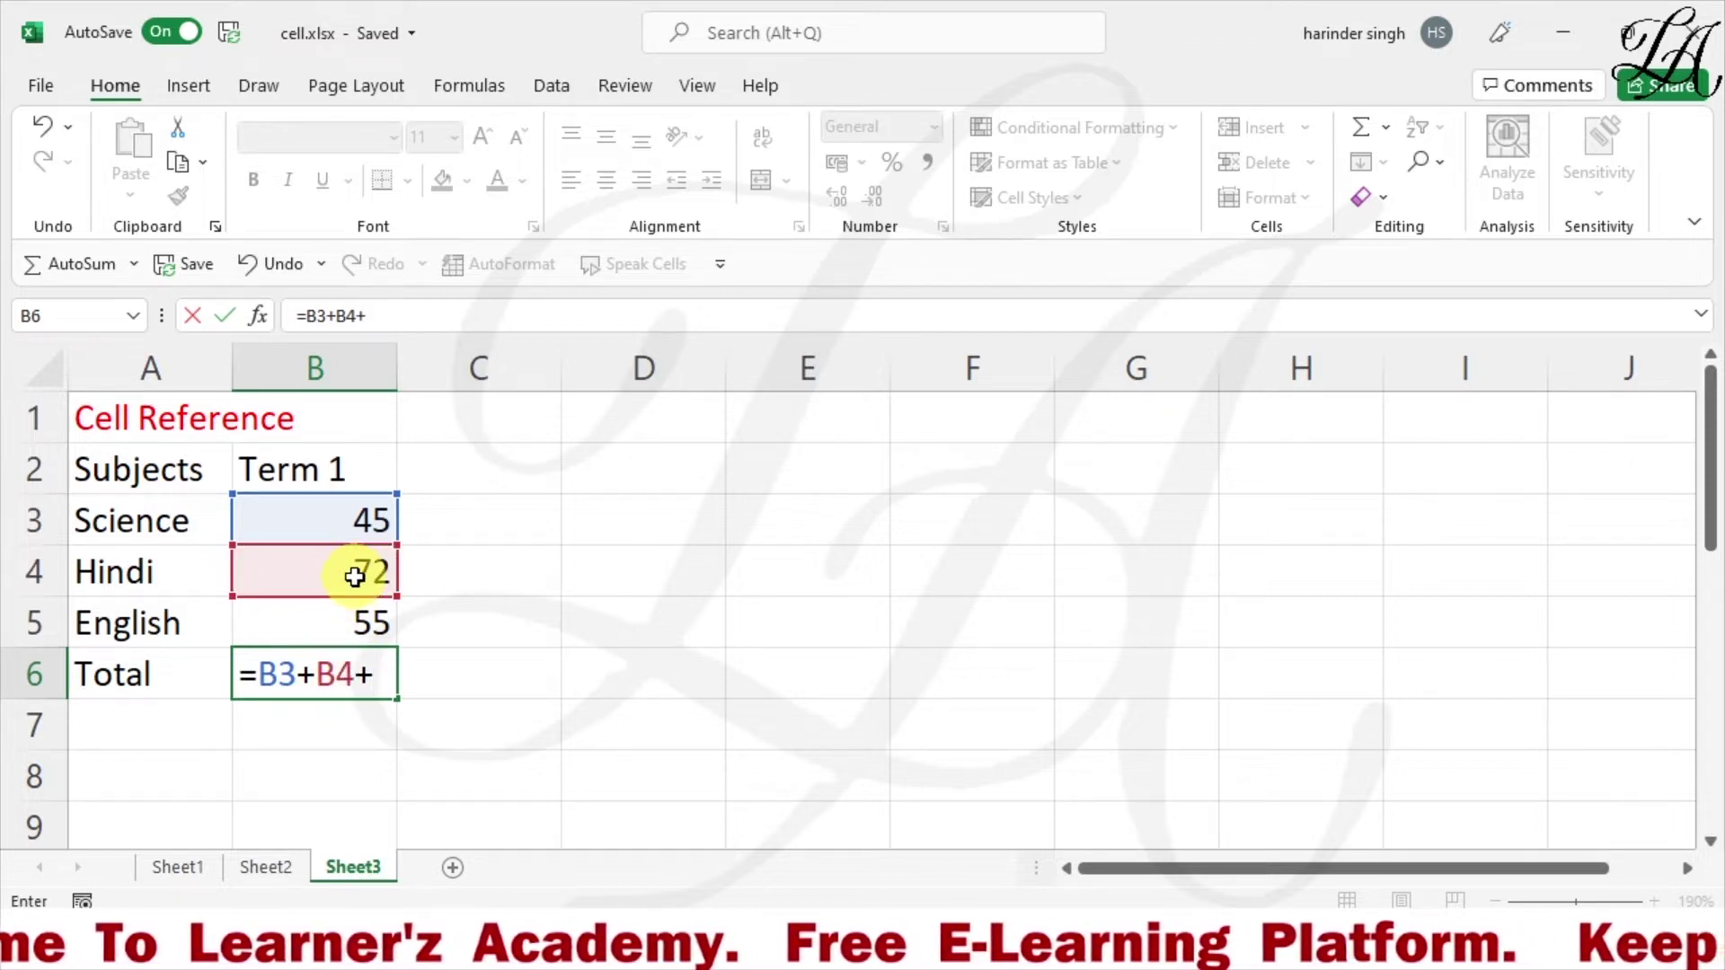
left_click(361, 626)
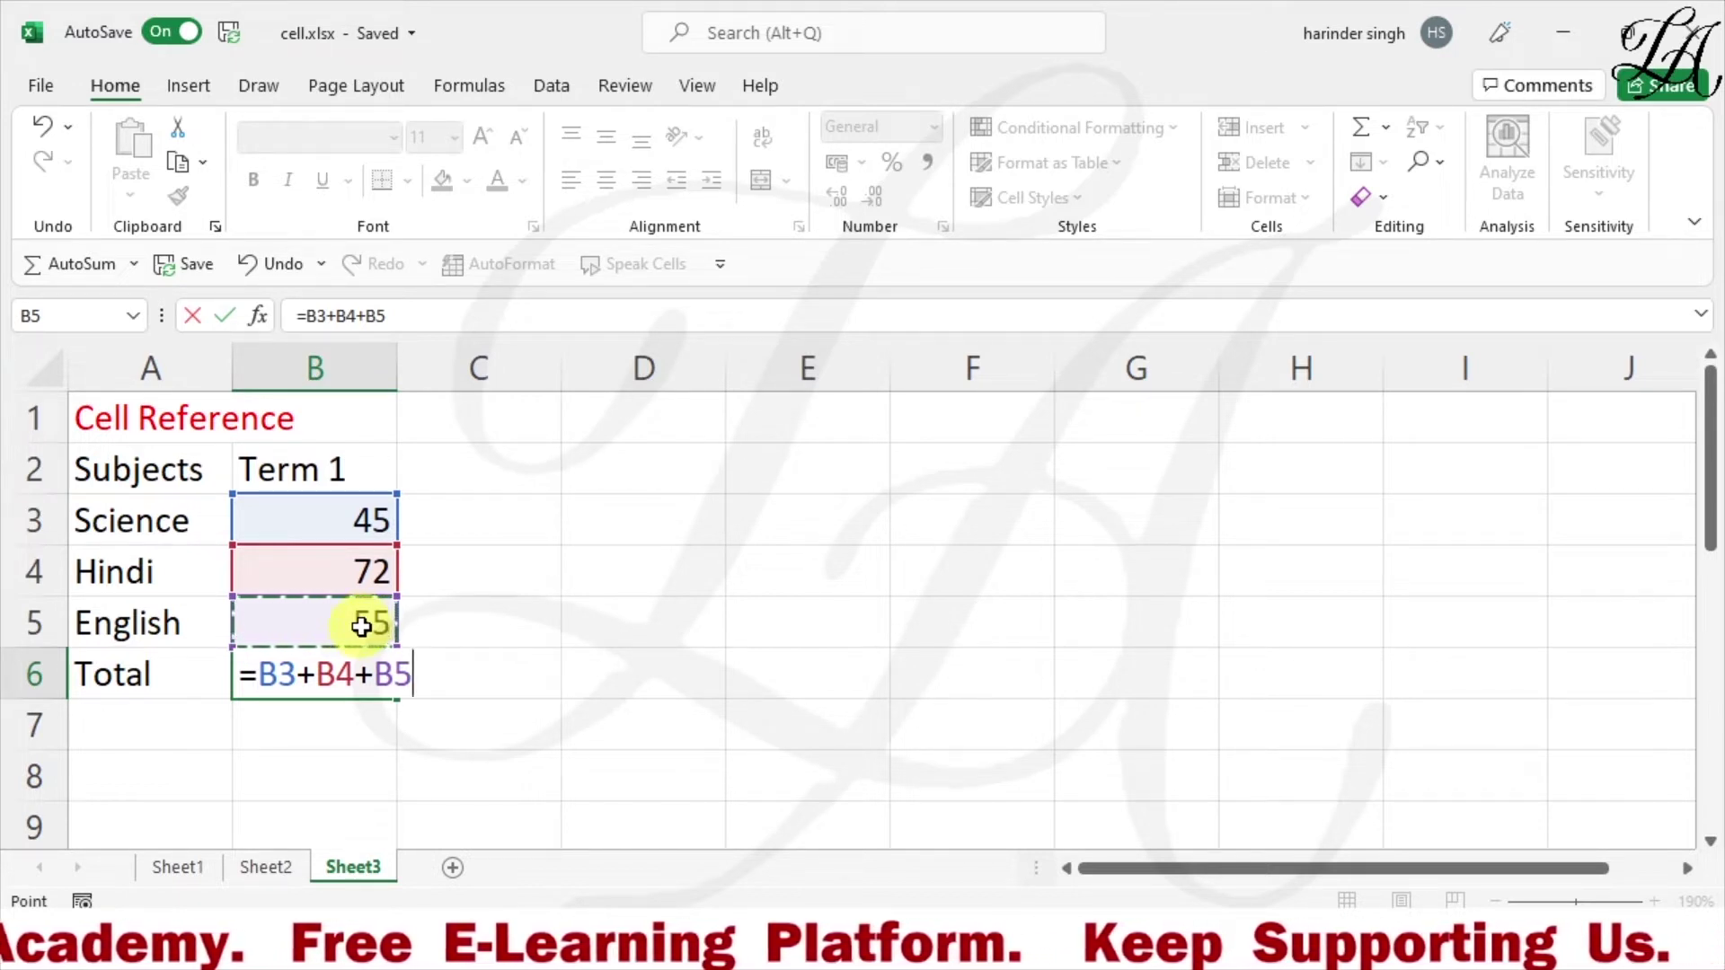
key("Return")
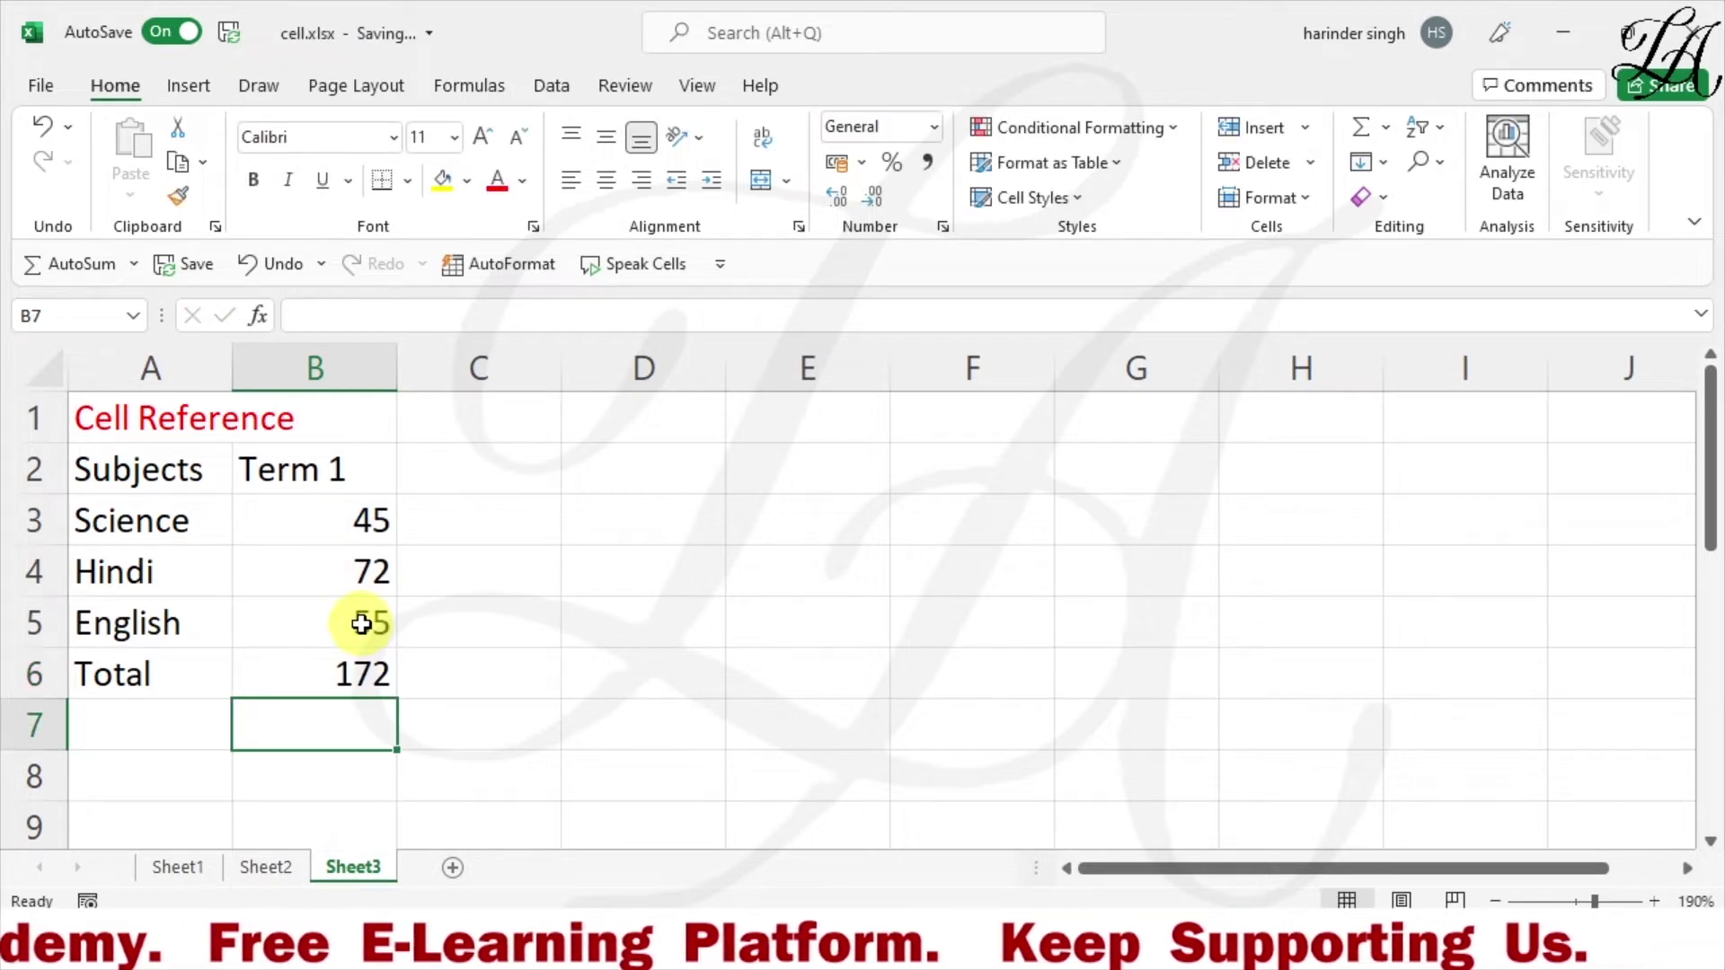
Replace the Total formula in B6 with one using literal numbers, =45+72+55.
left_click(367, 675)
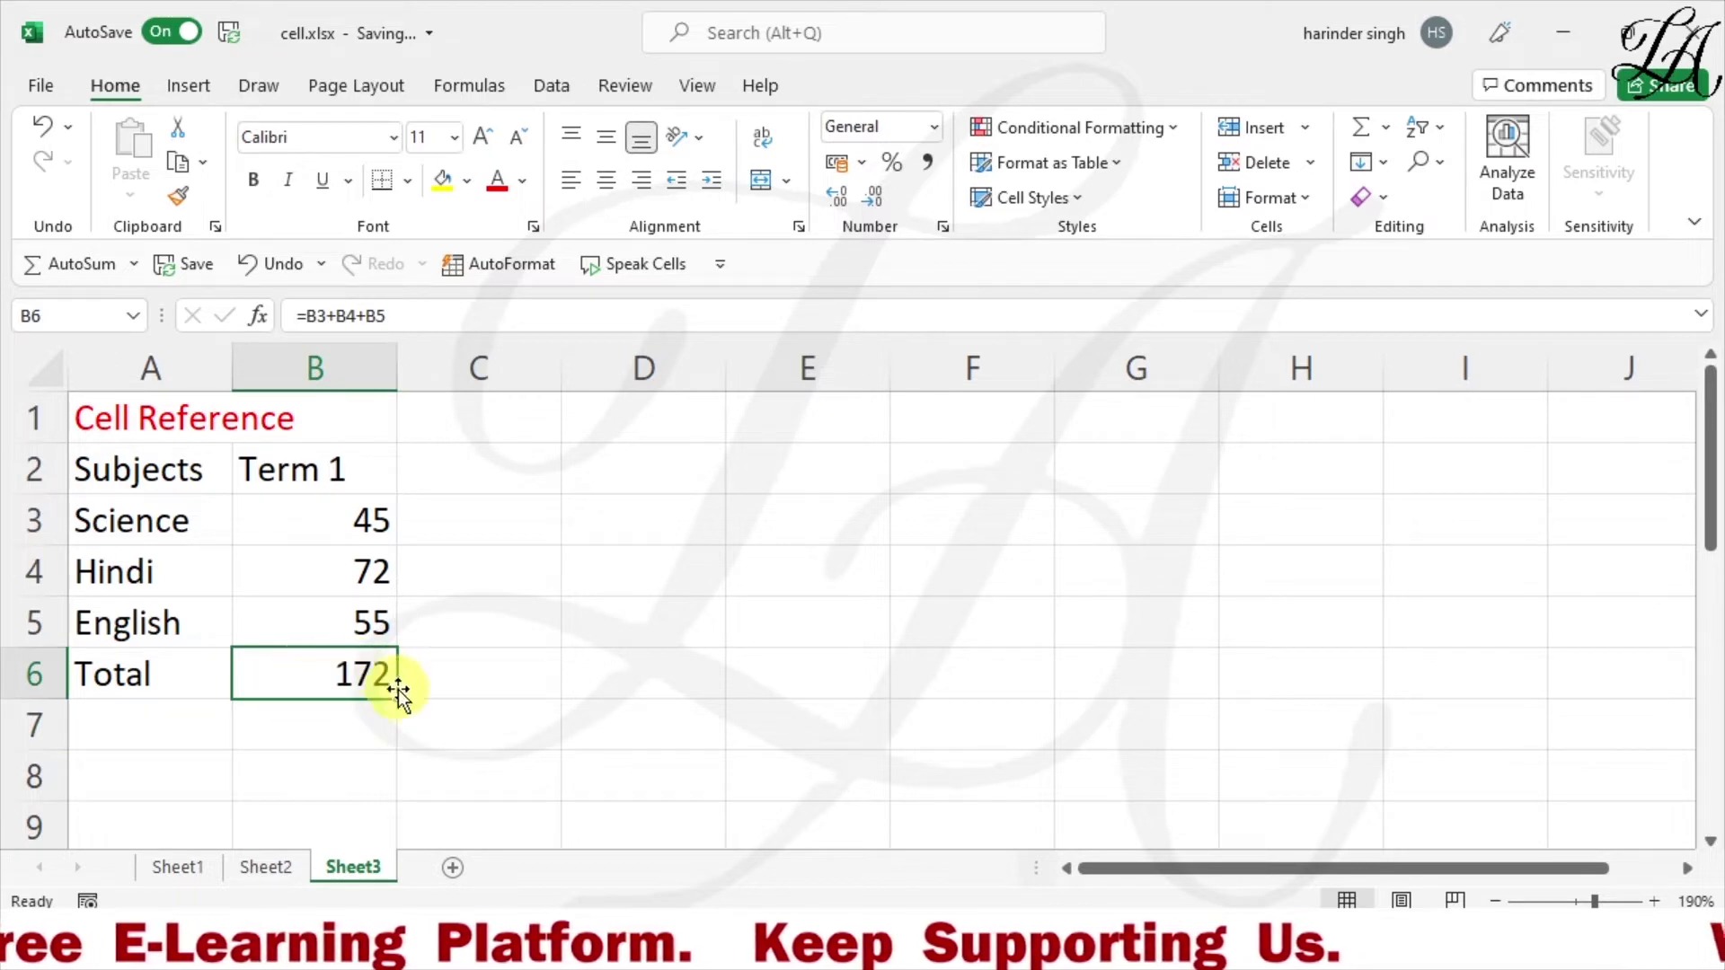
double_click(357, 668)
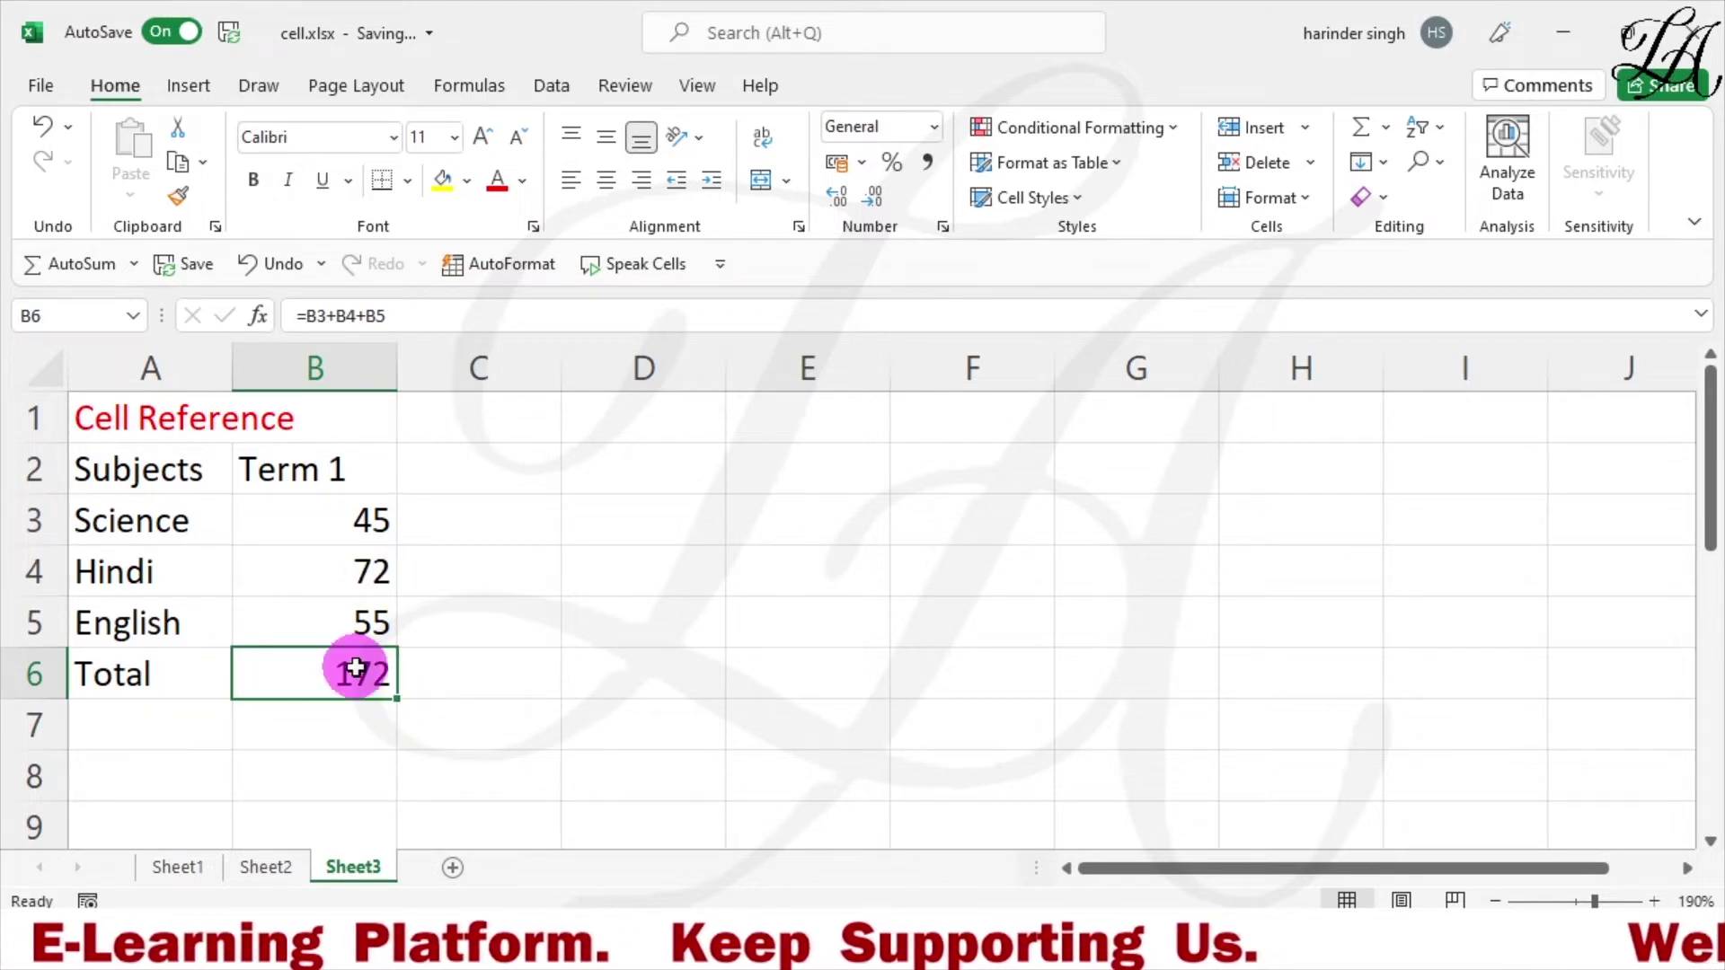
left_click_drag(423, 672, 274, 678)
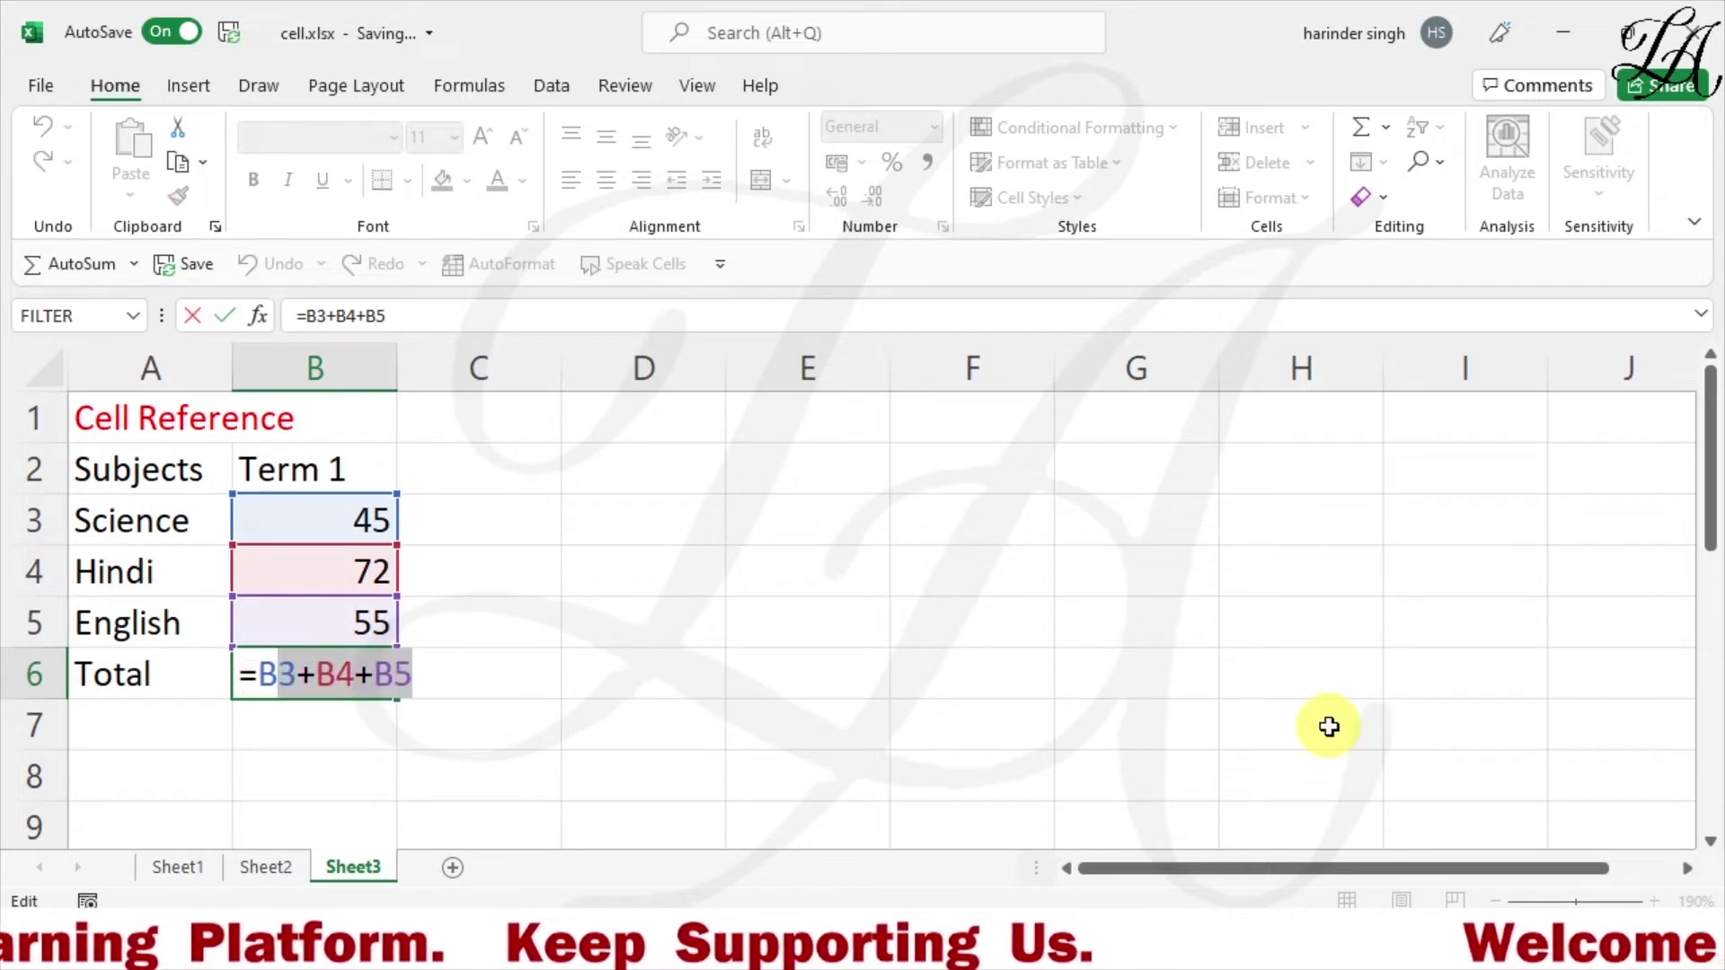
key("BackSpace")
key("BackSpace")
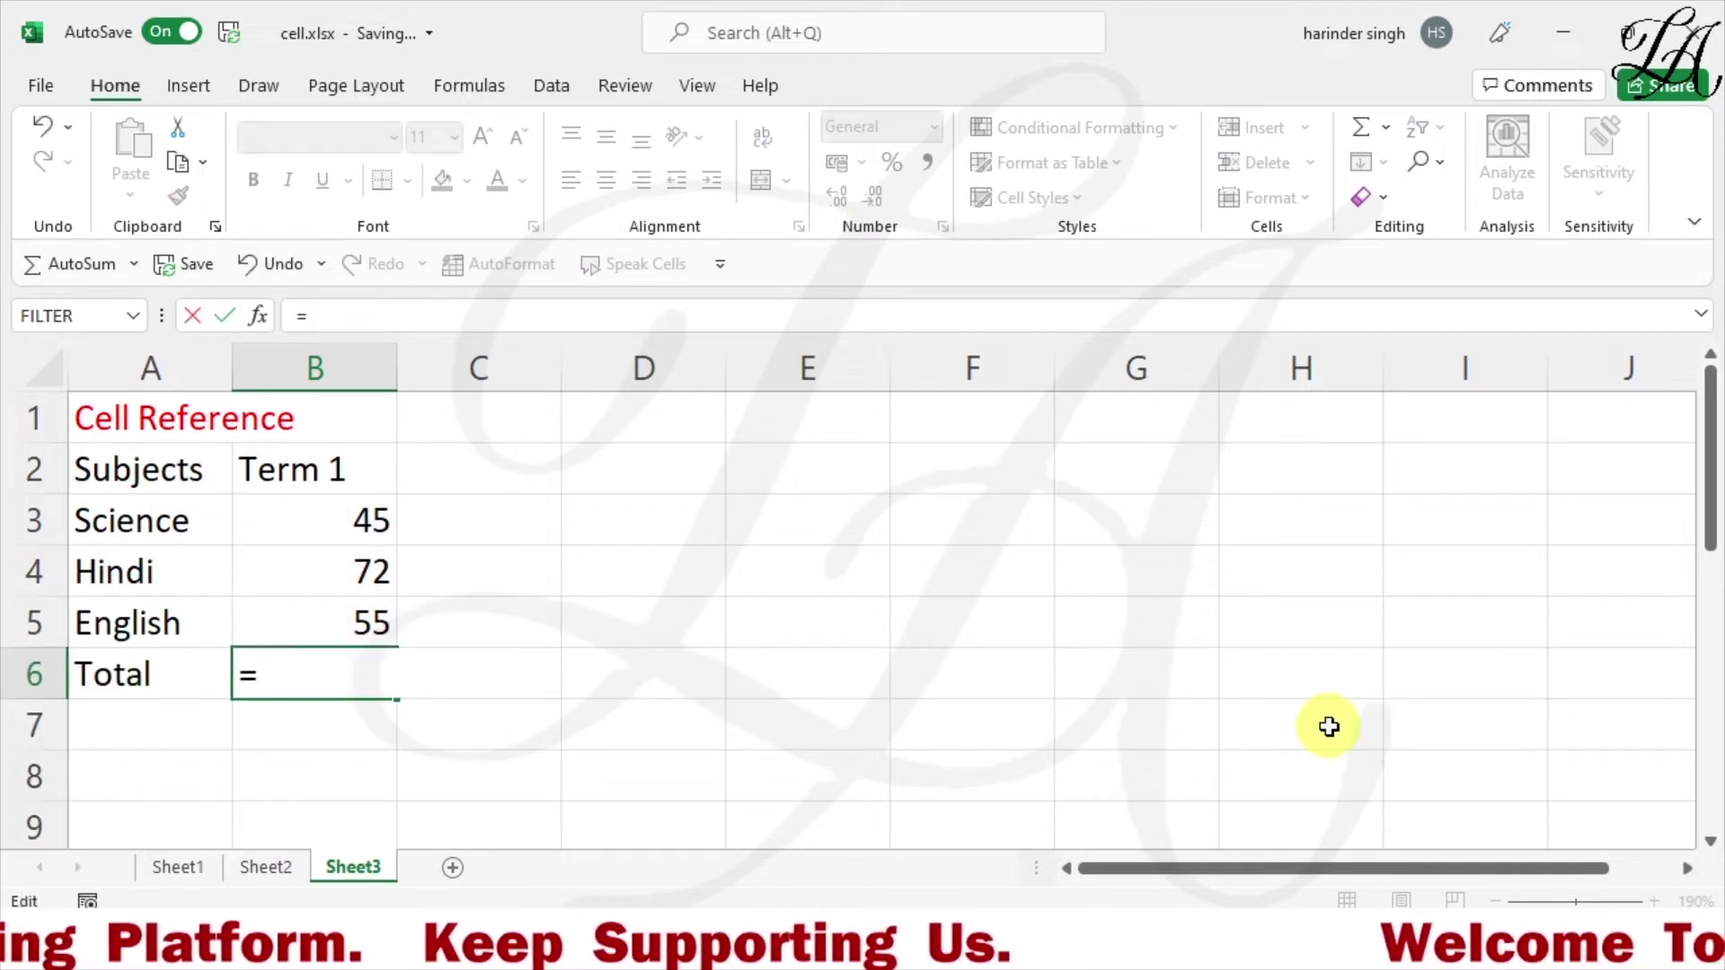
type("45")
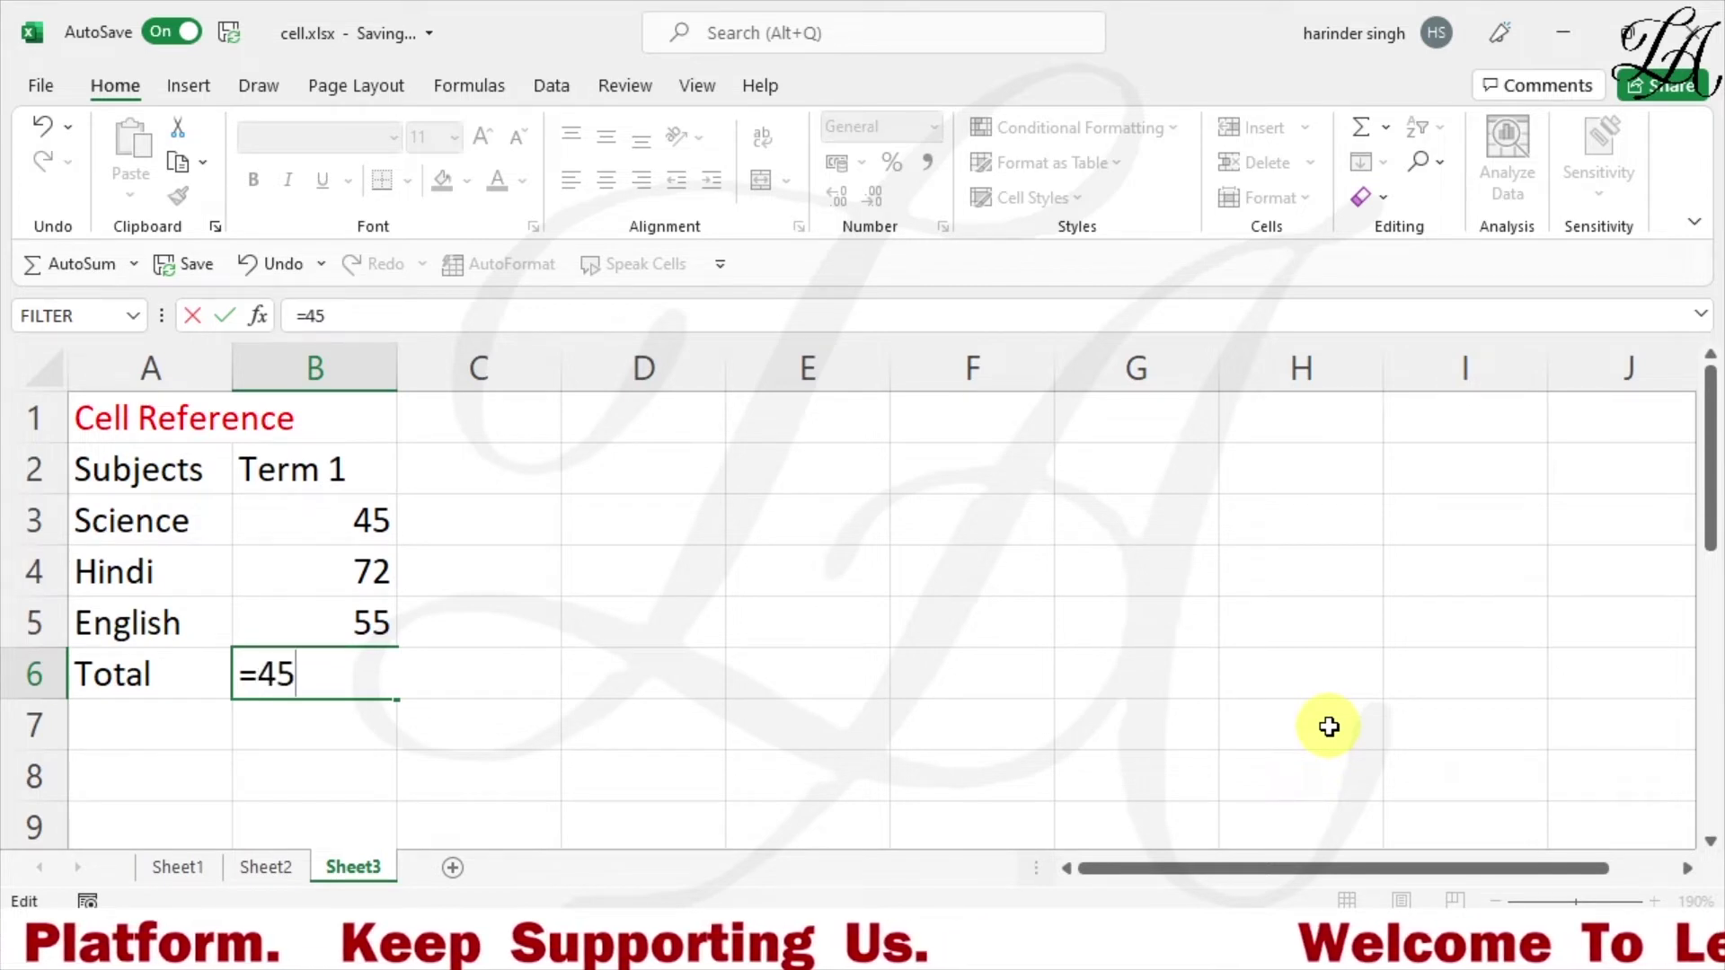
type("+72")
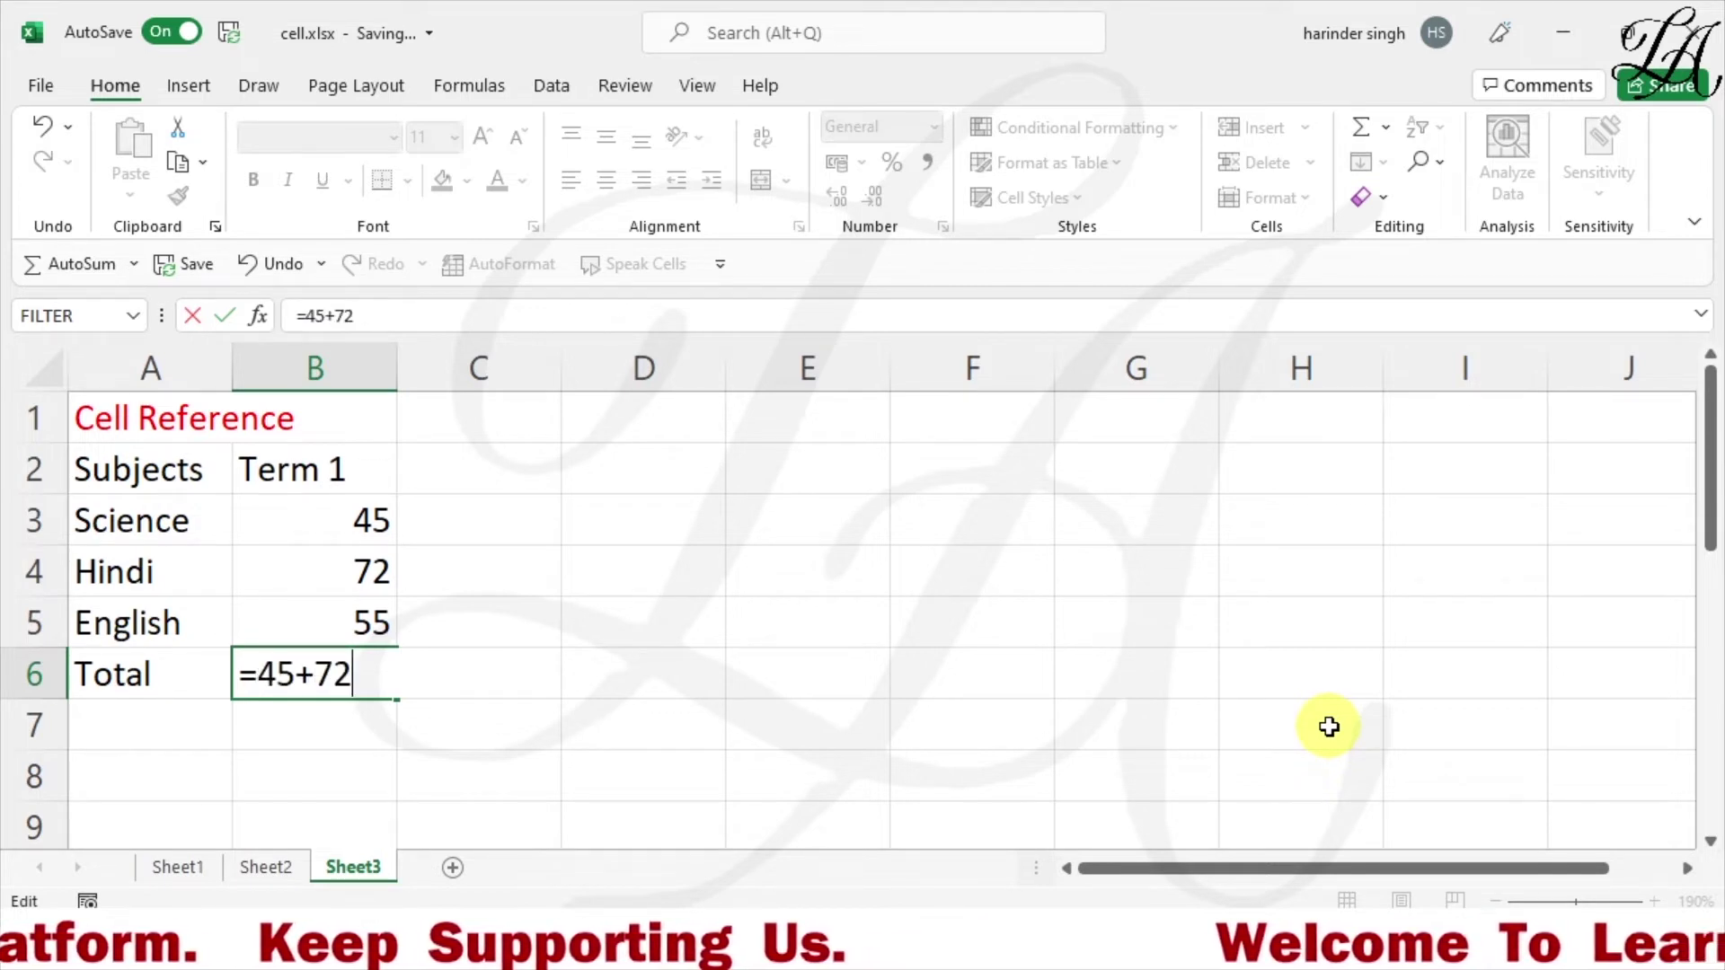
type("+55")
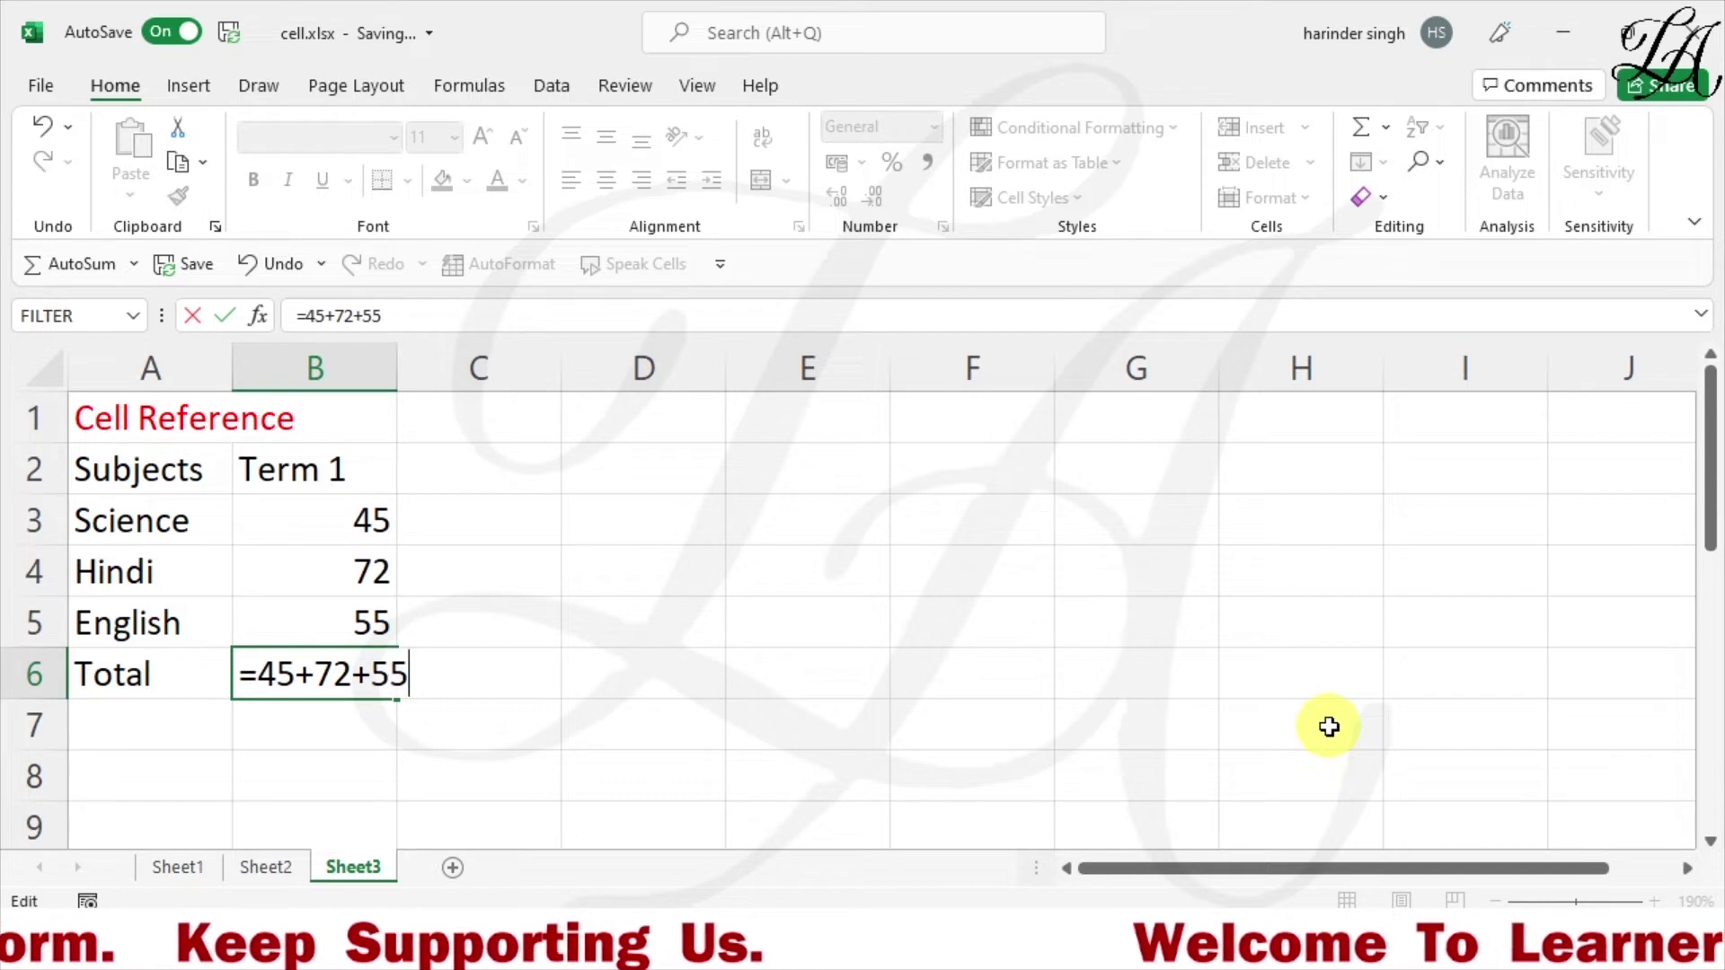
key("Return")
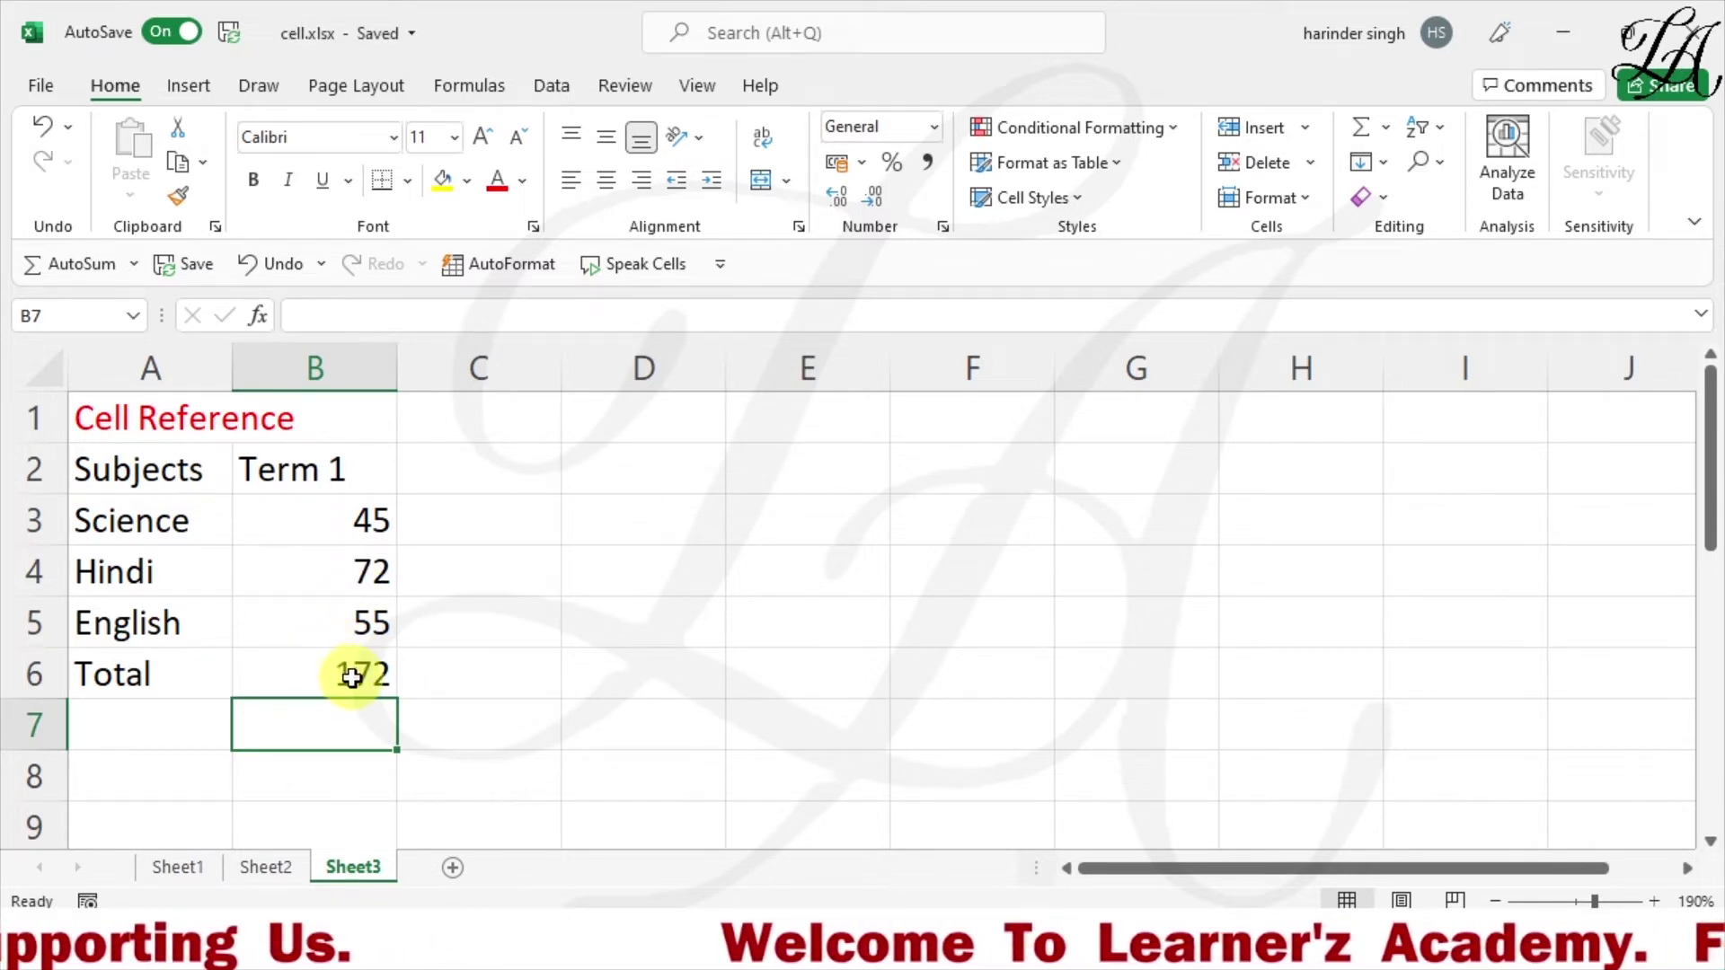
Set the Science mark in B3 to 55 and check the marks against the Total formula in B6.
left_click(349, 526)
double_click(349, 527)
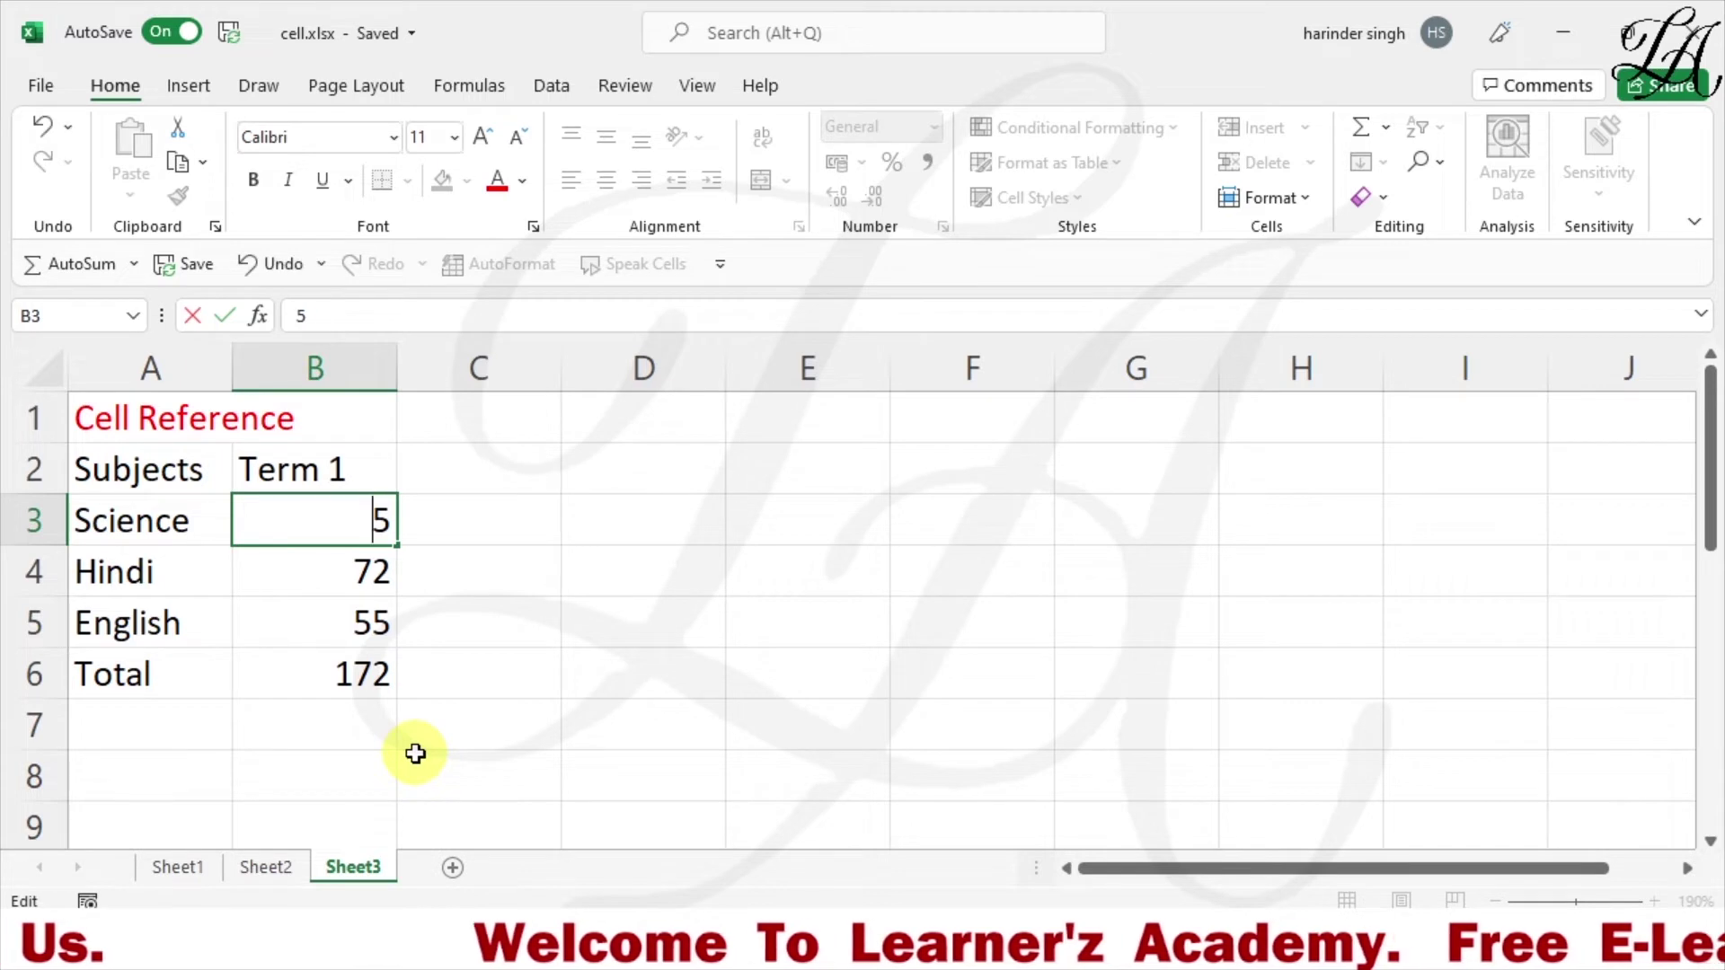
left_click(365, 673)
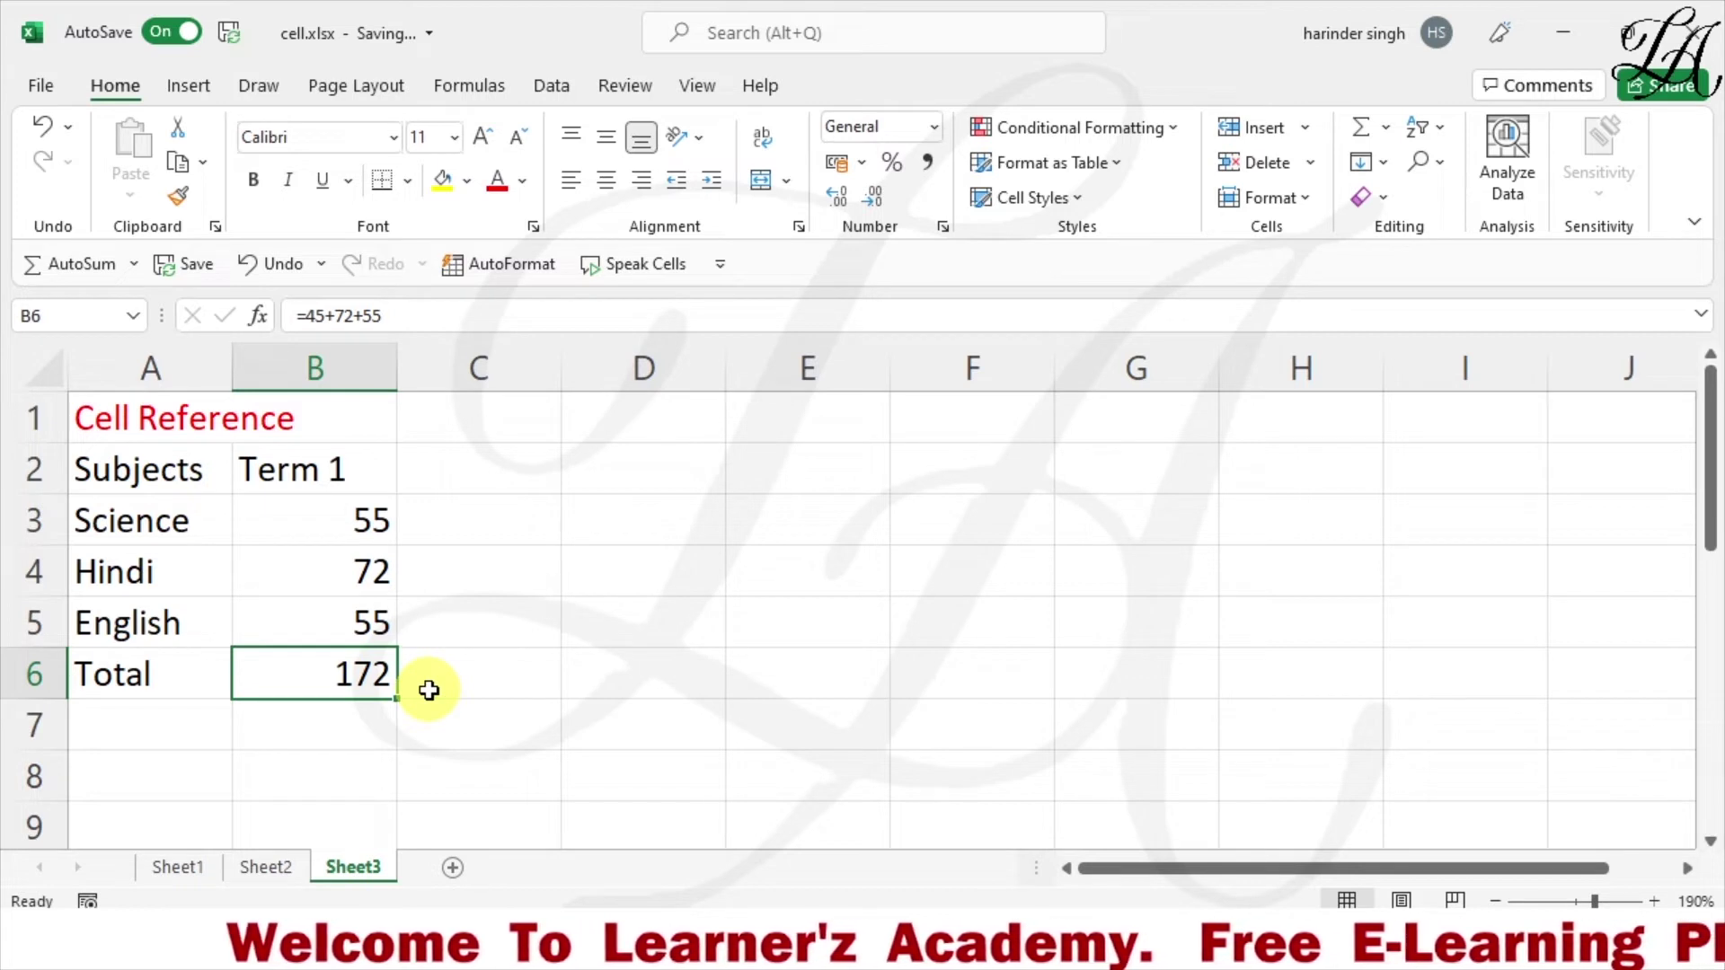
left_click(349, 533)
left_click(345, 580)
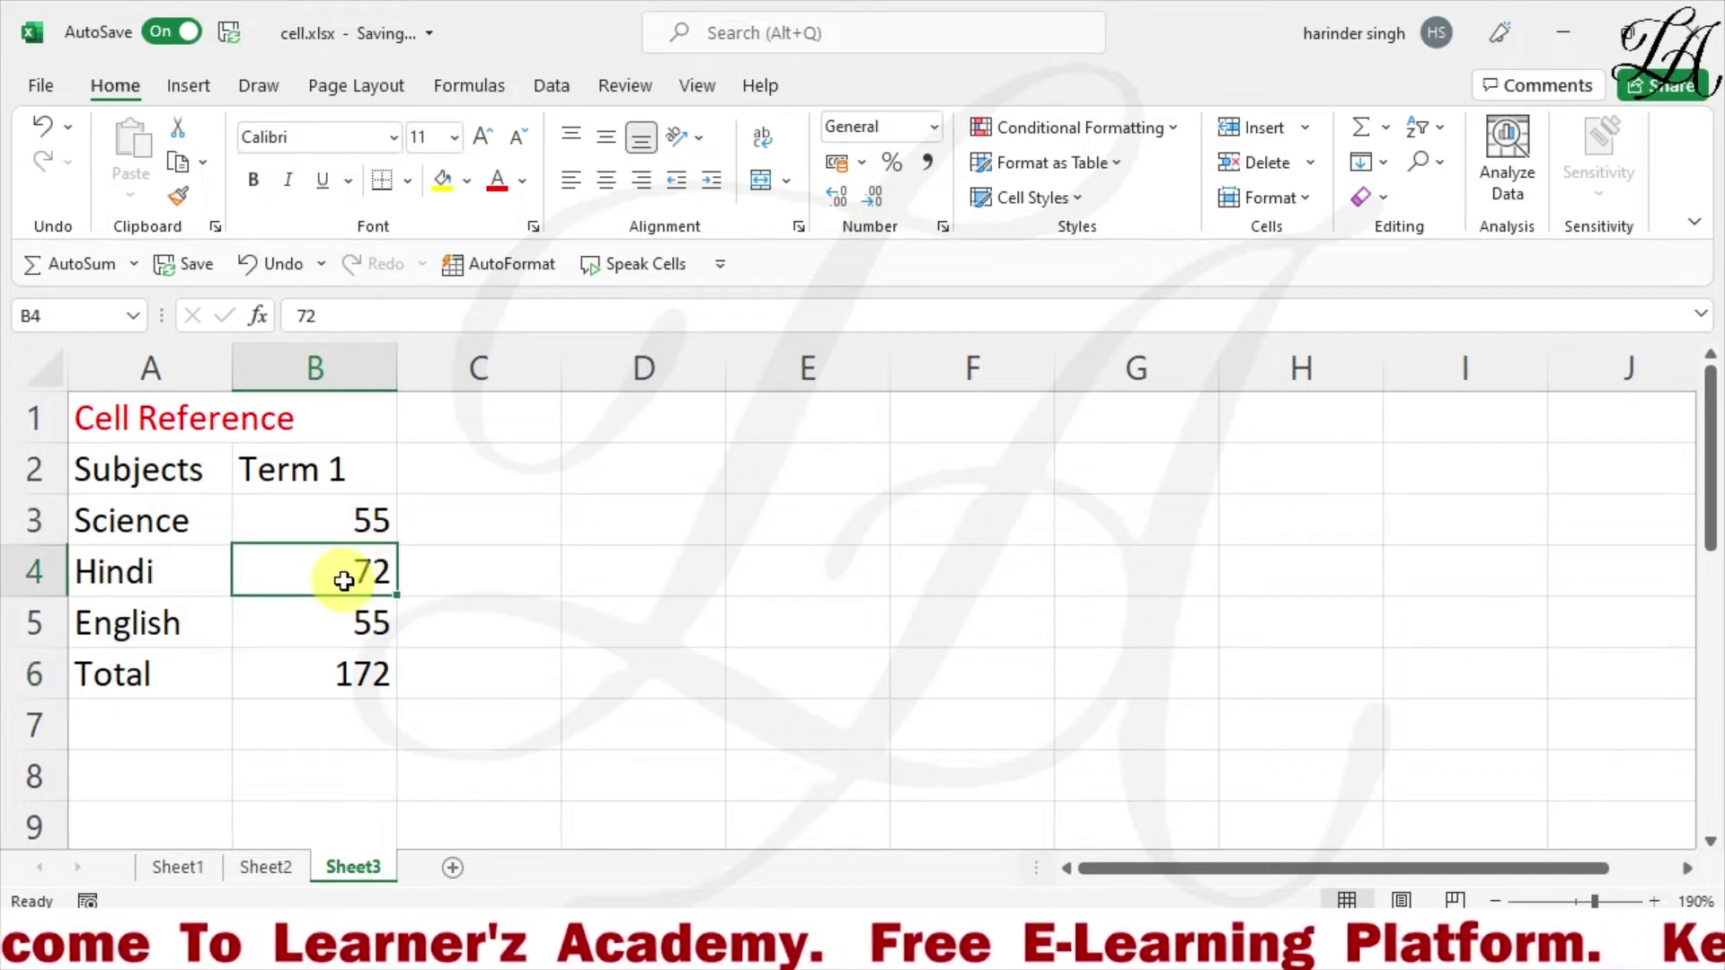
left_click(338, 635)
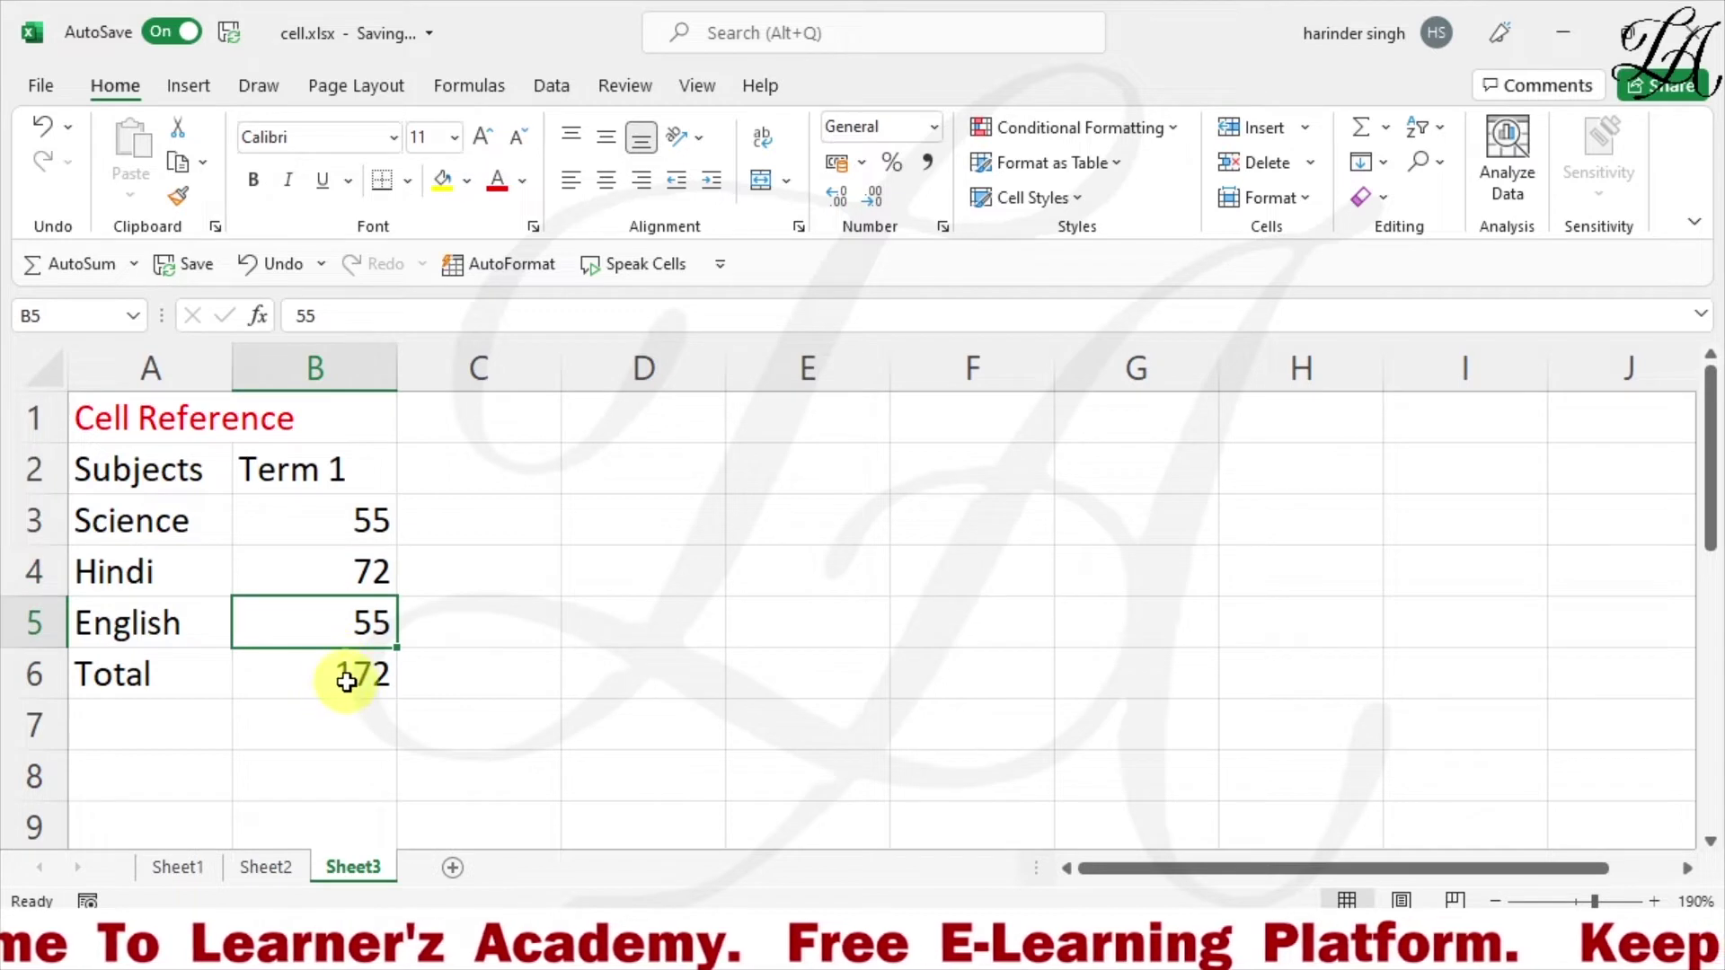
left_click(346, 679)
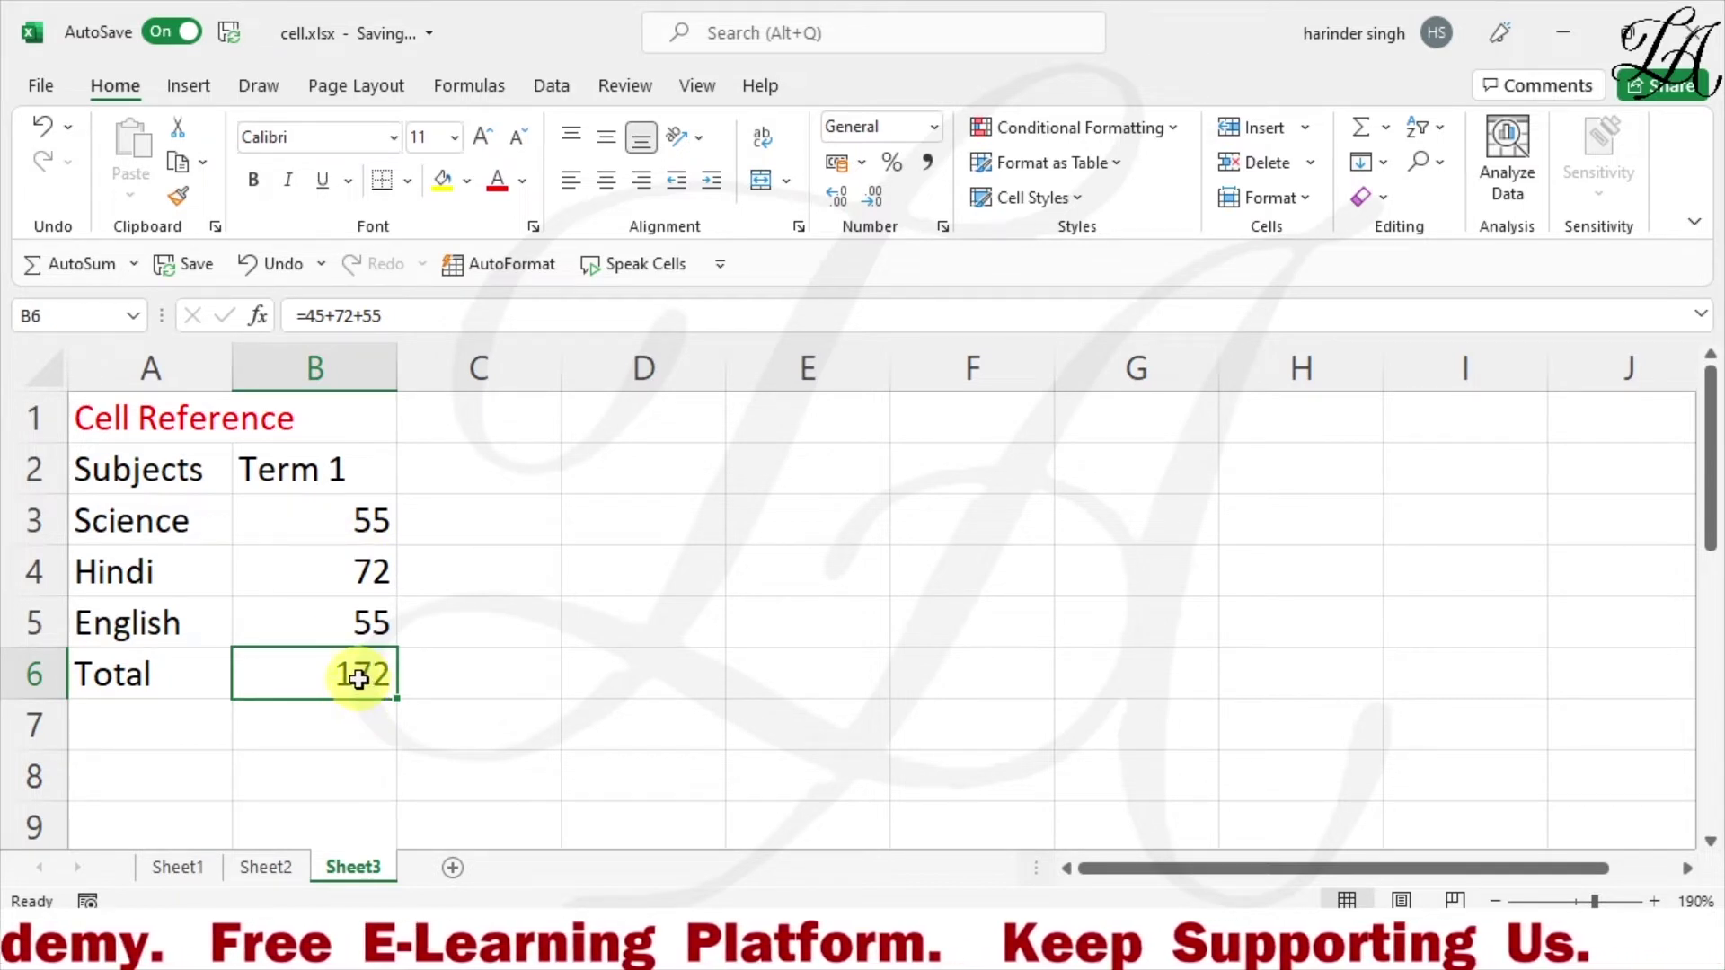
Set the Science mark in B3 back to 45.
double_click(361, 523)
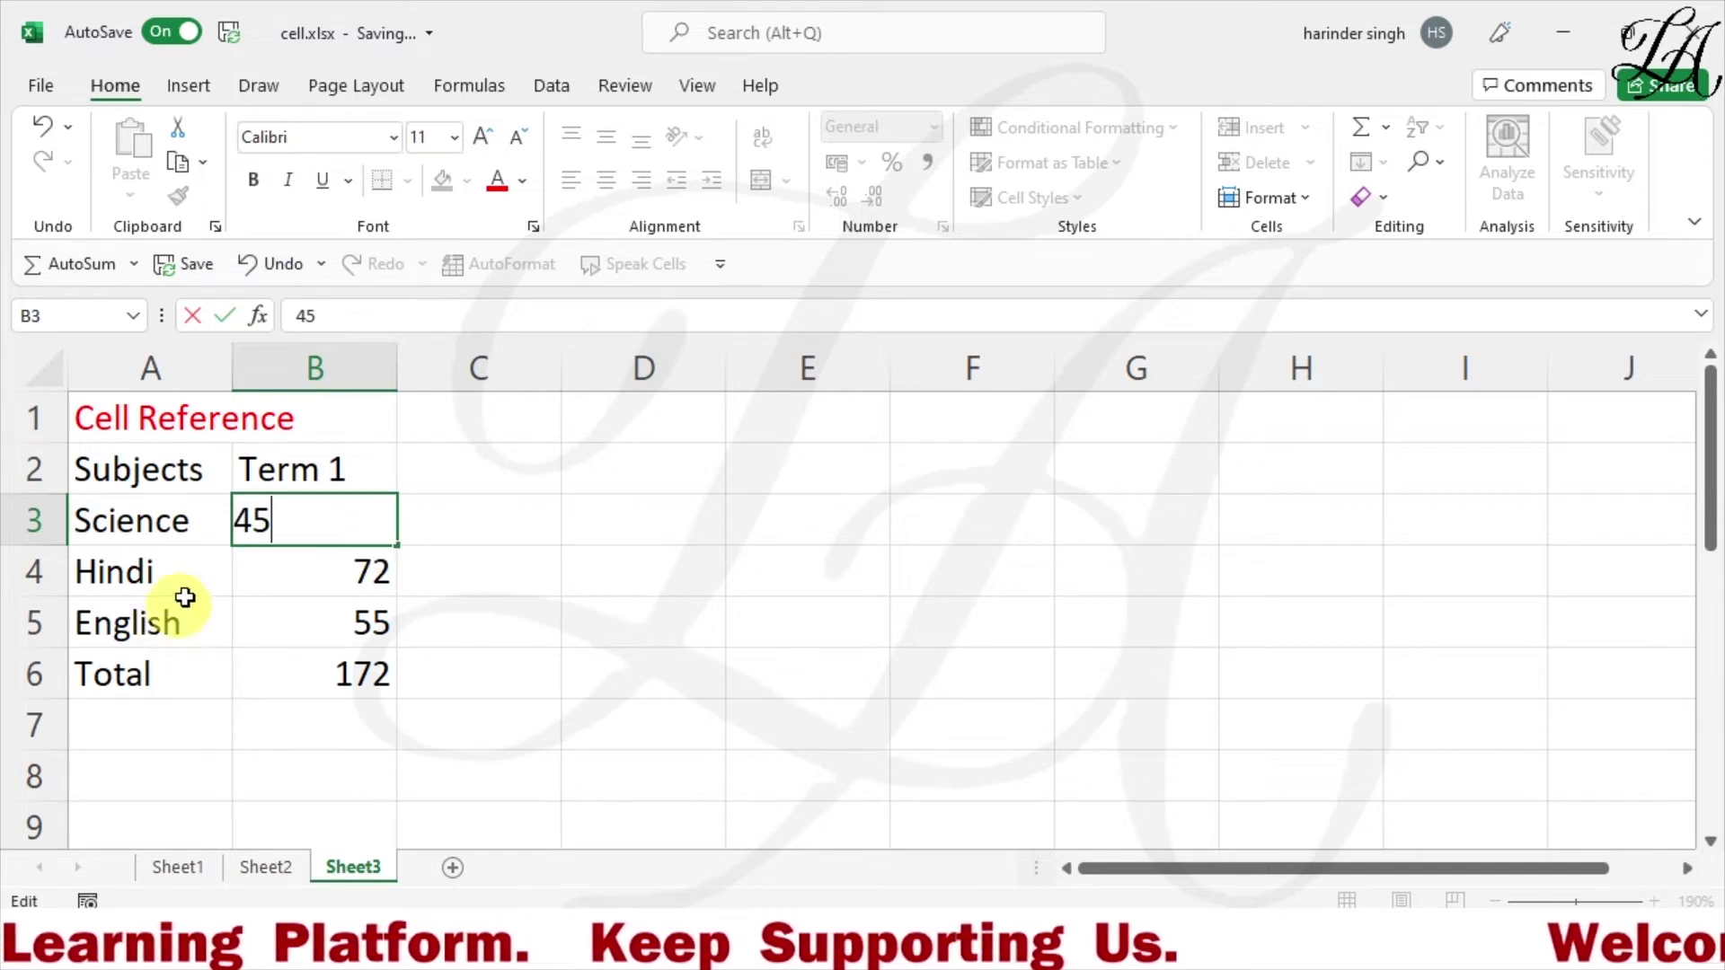
left_click(350, 671)
double_click(372, 683)
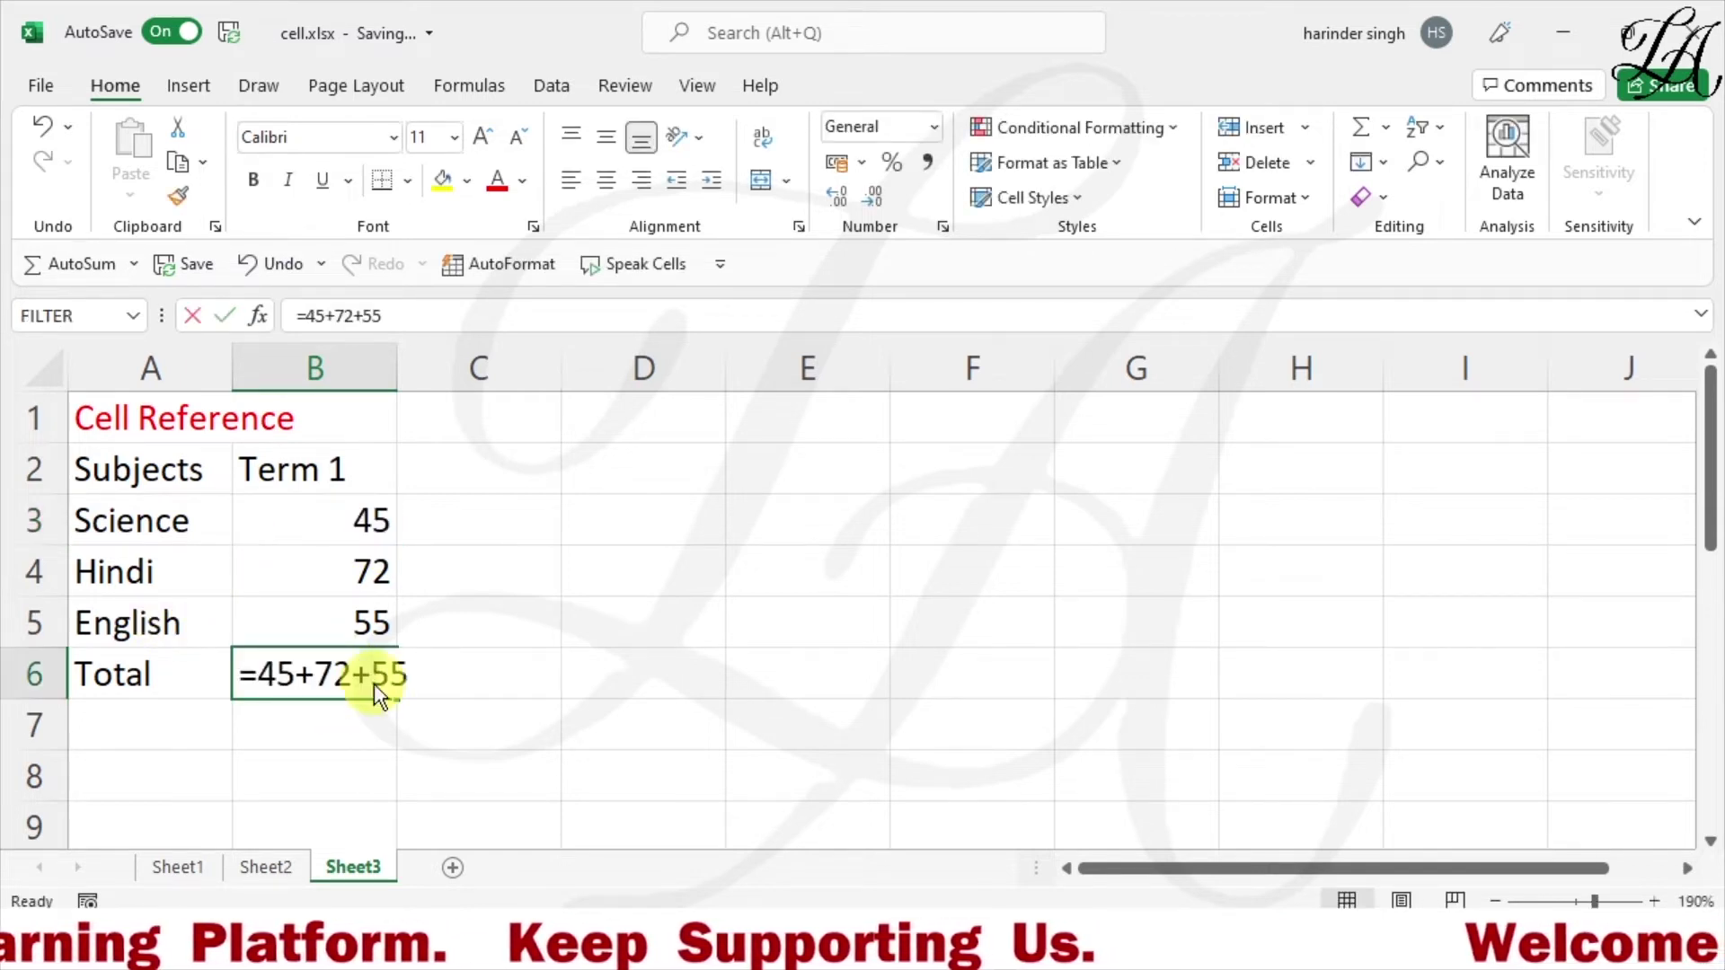
left_click_drag(410, 675, 261, 677)
left_click(368, 523)
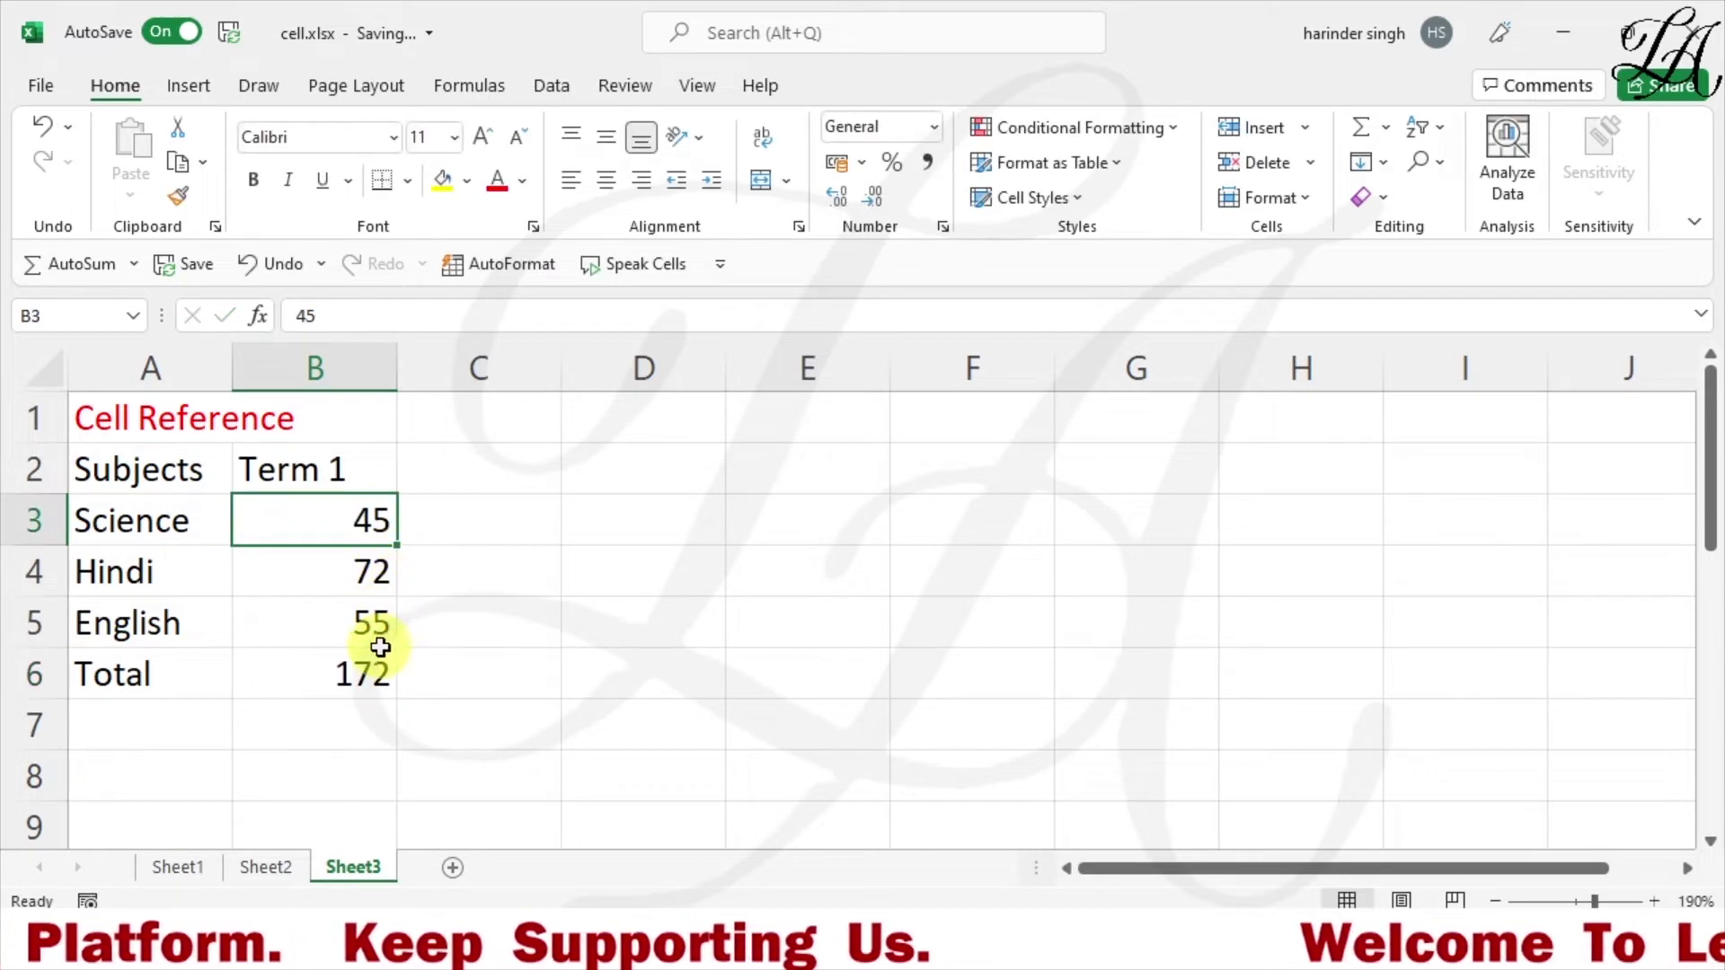
Replace the literal numbers in the Total formula in B6 with cell references, =B3+B4+B5.
double_click(381, 680)
left_click(375, 675)
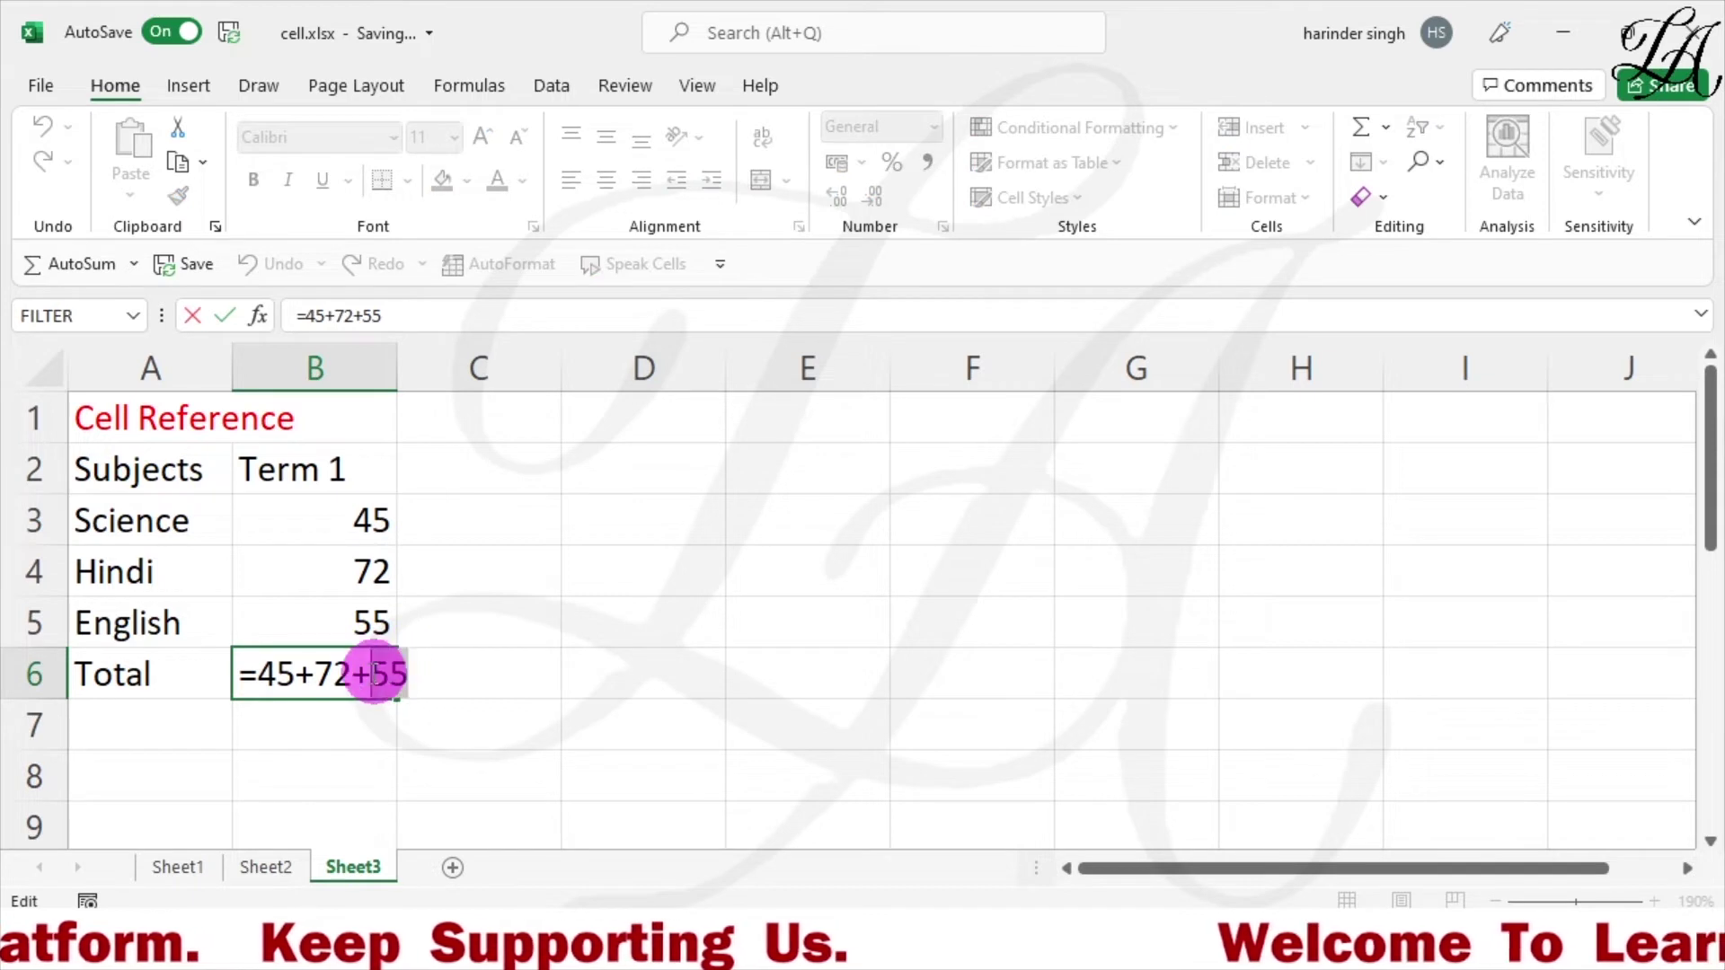
left_click_drag(376, 675, 265, 671)
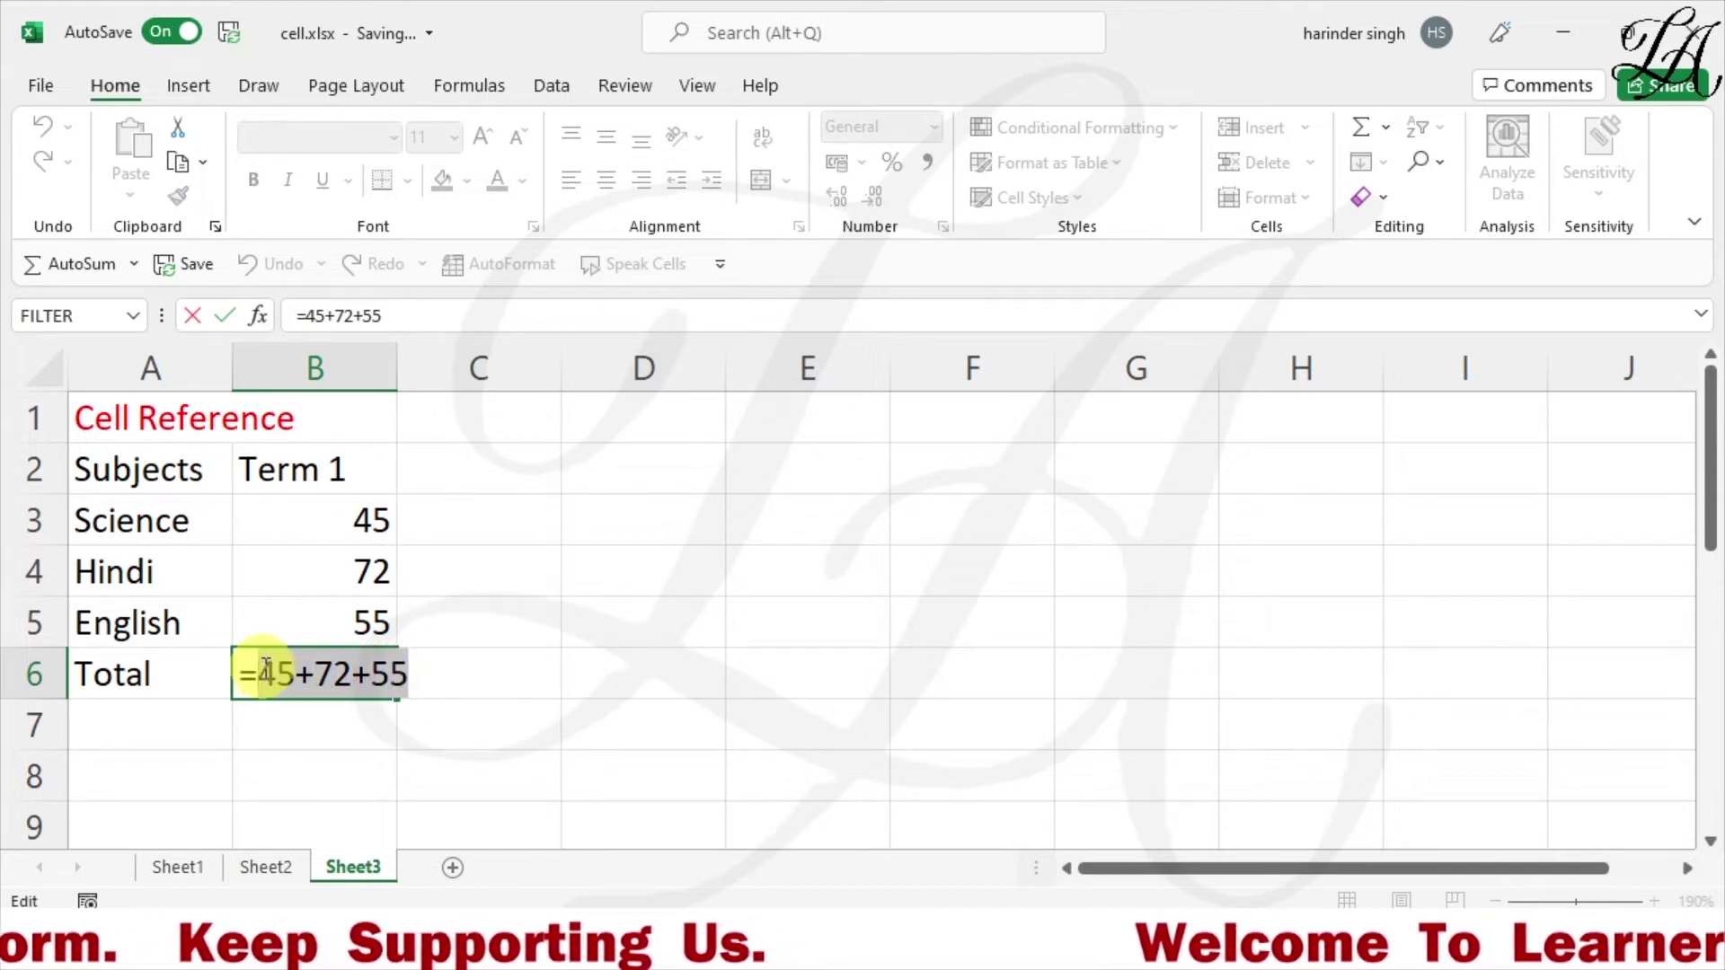
key("BackSpace")
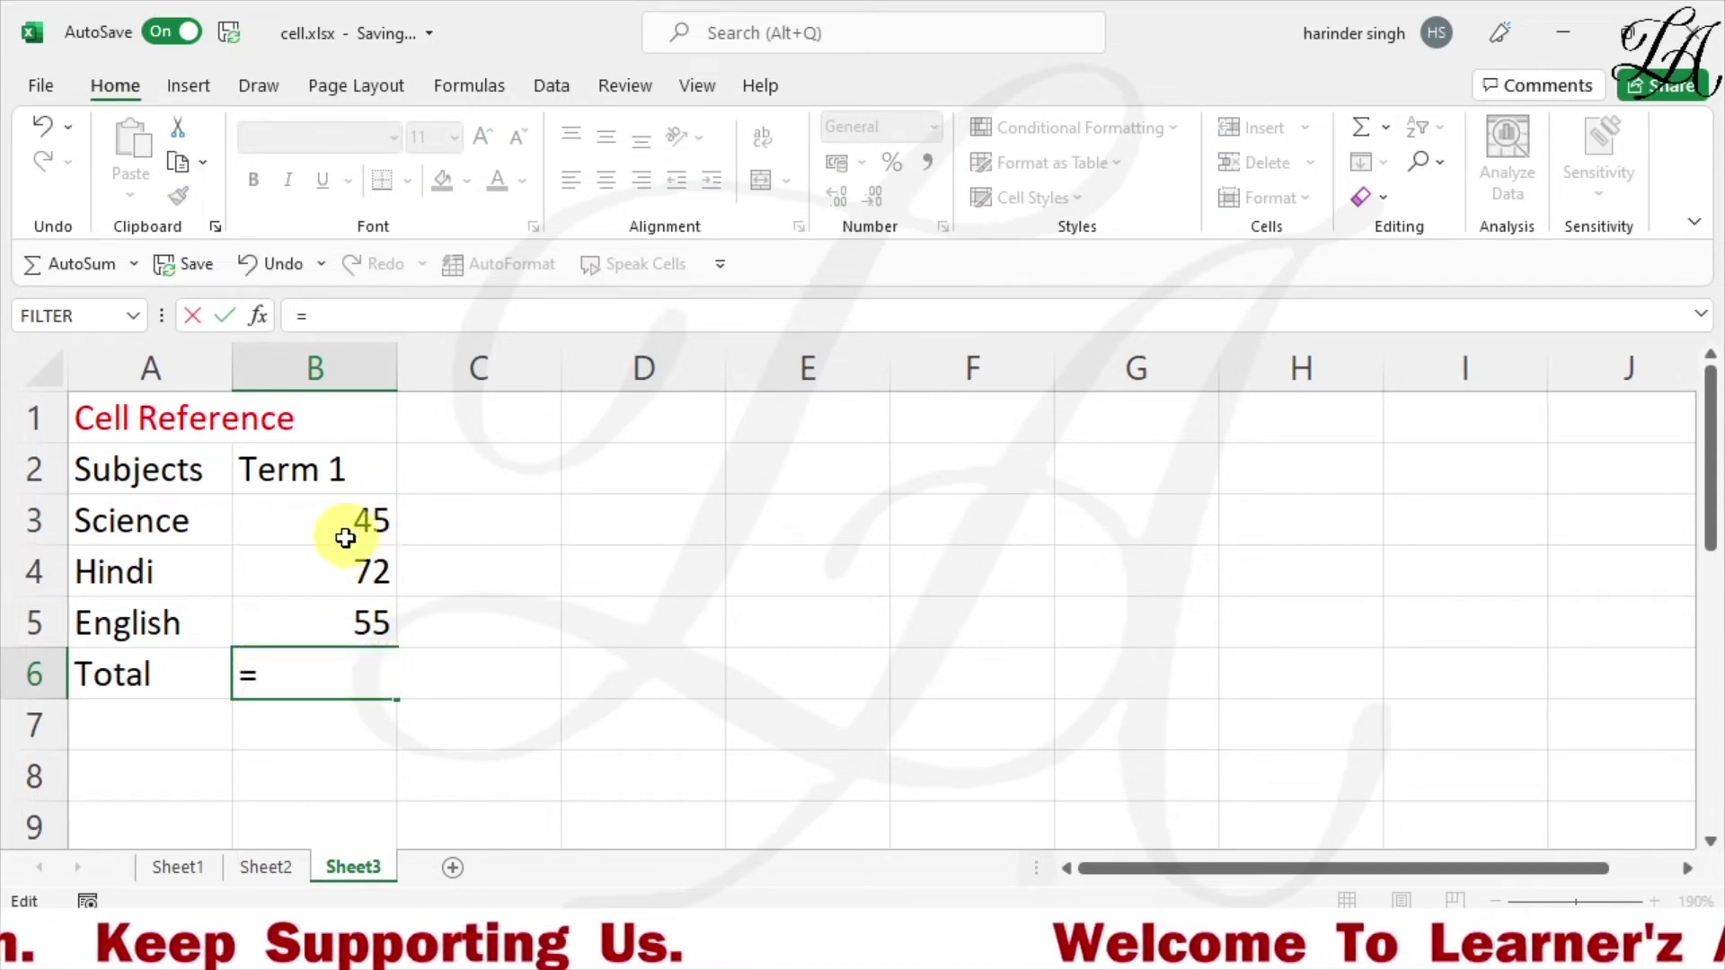
left_click(306, 537)
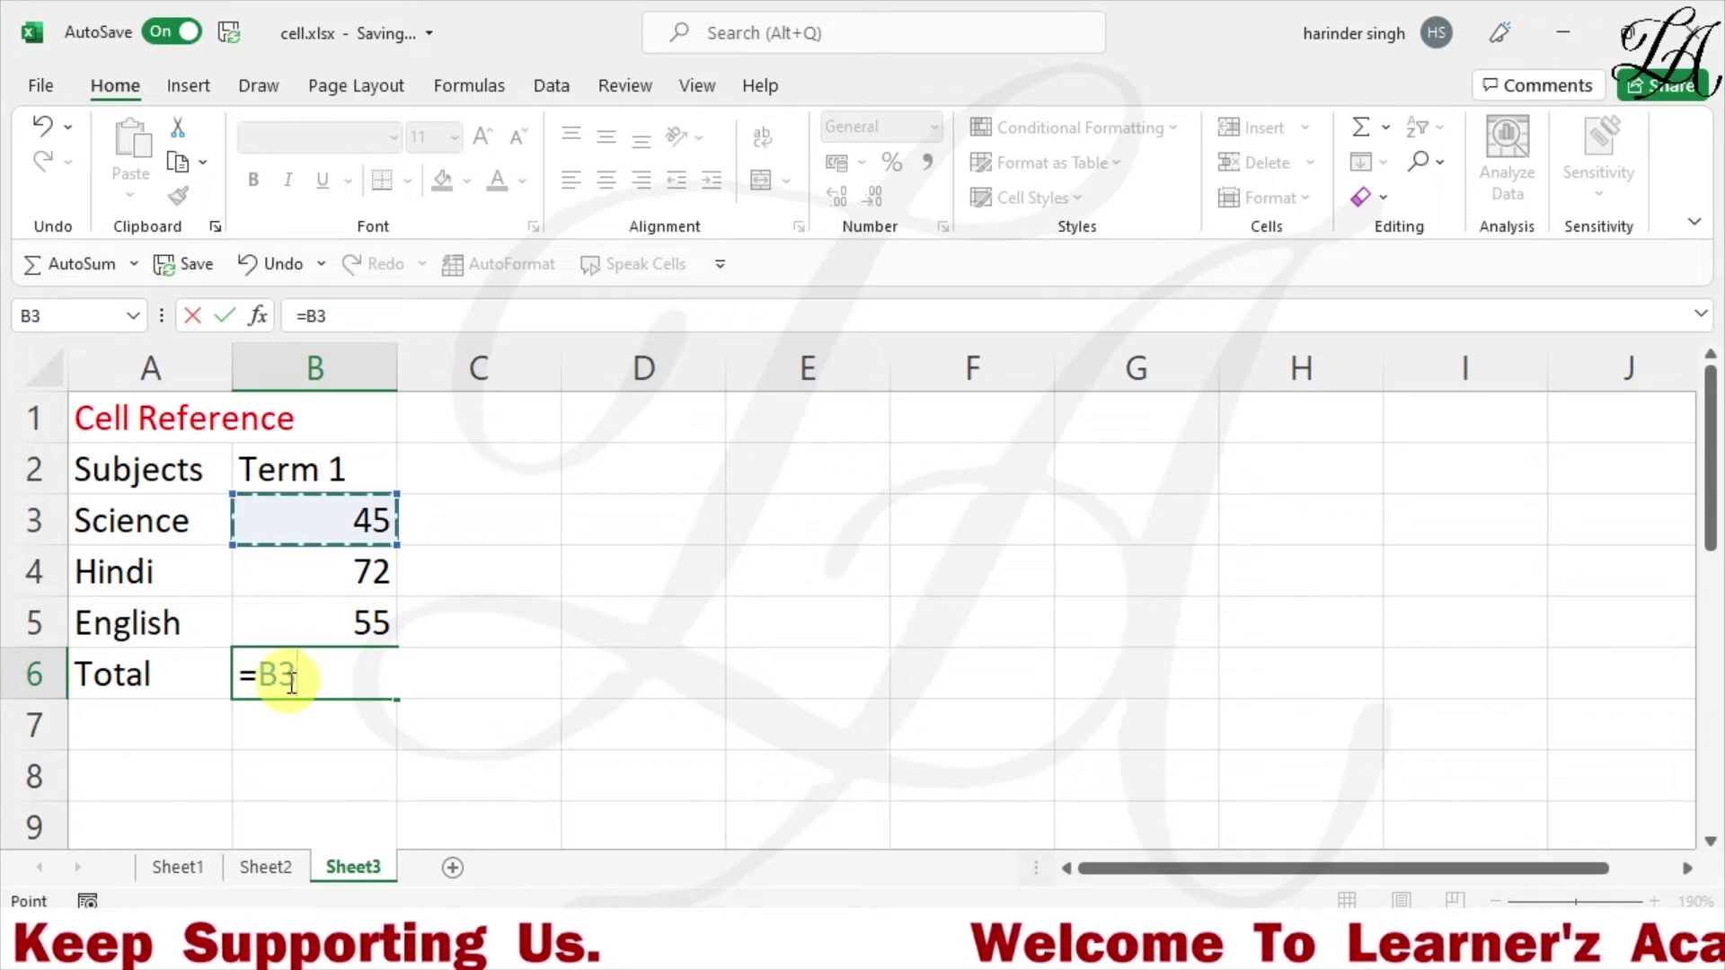
type("+")
left_click(327, 575)
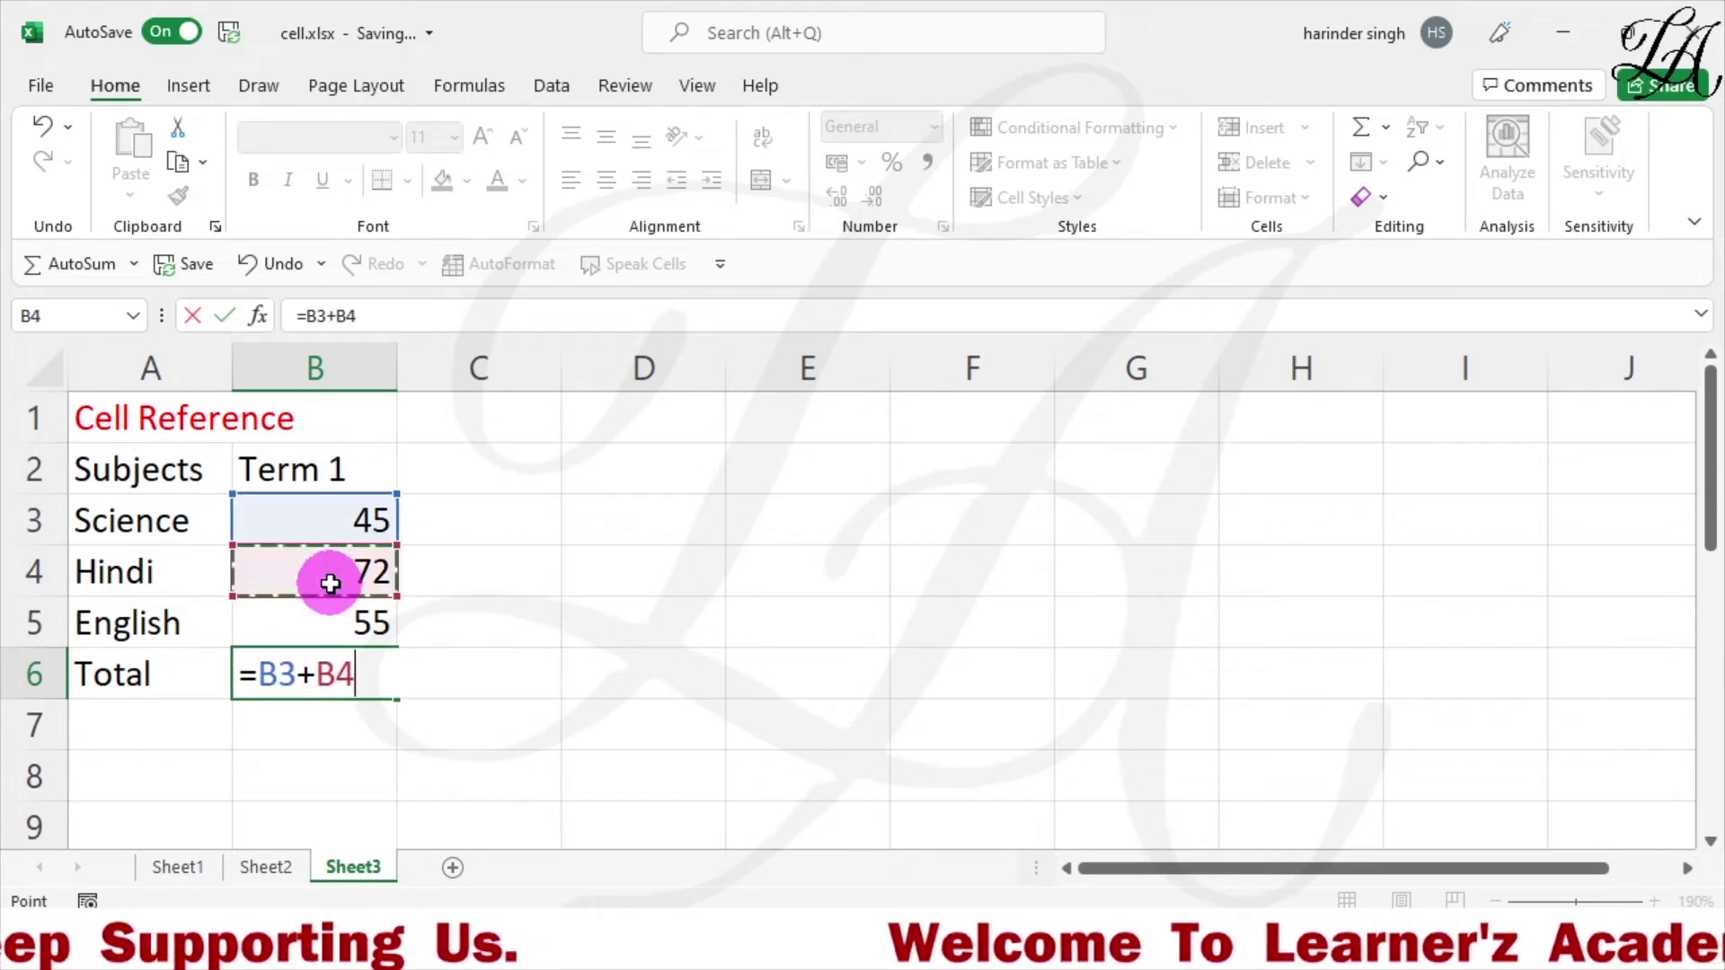
type("+")
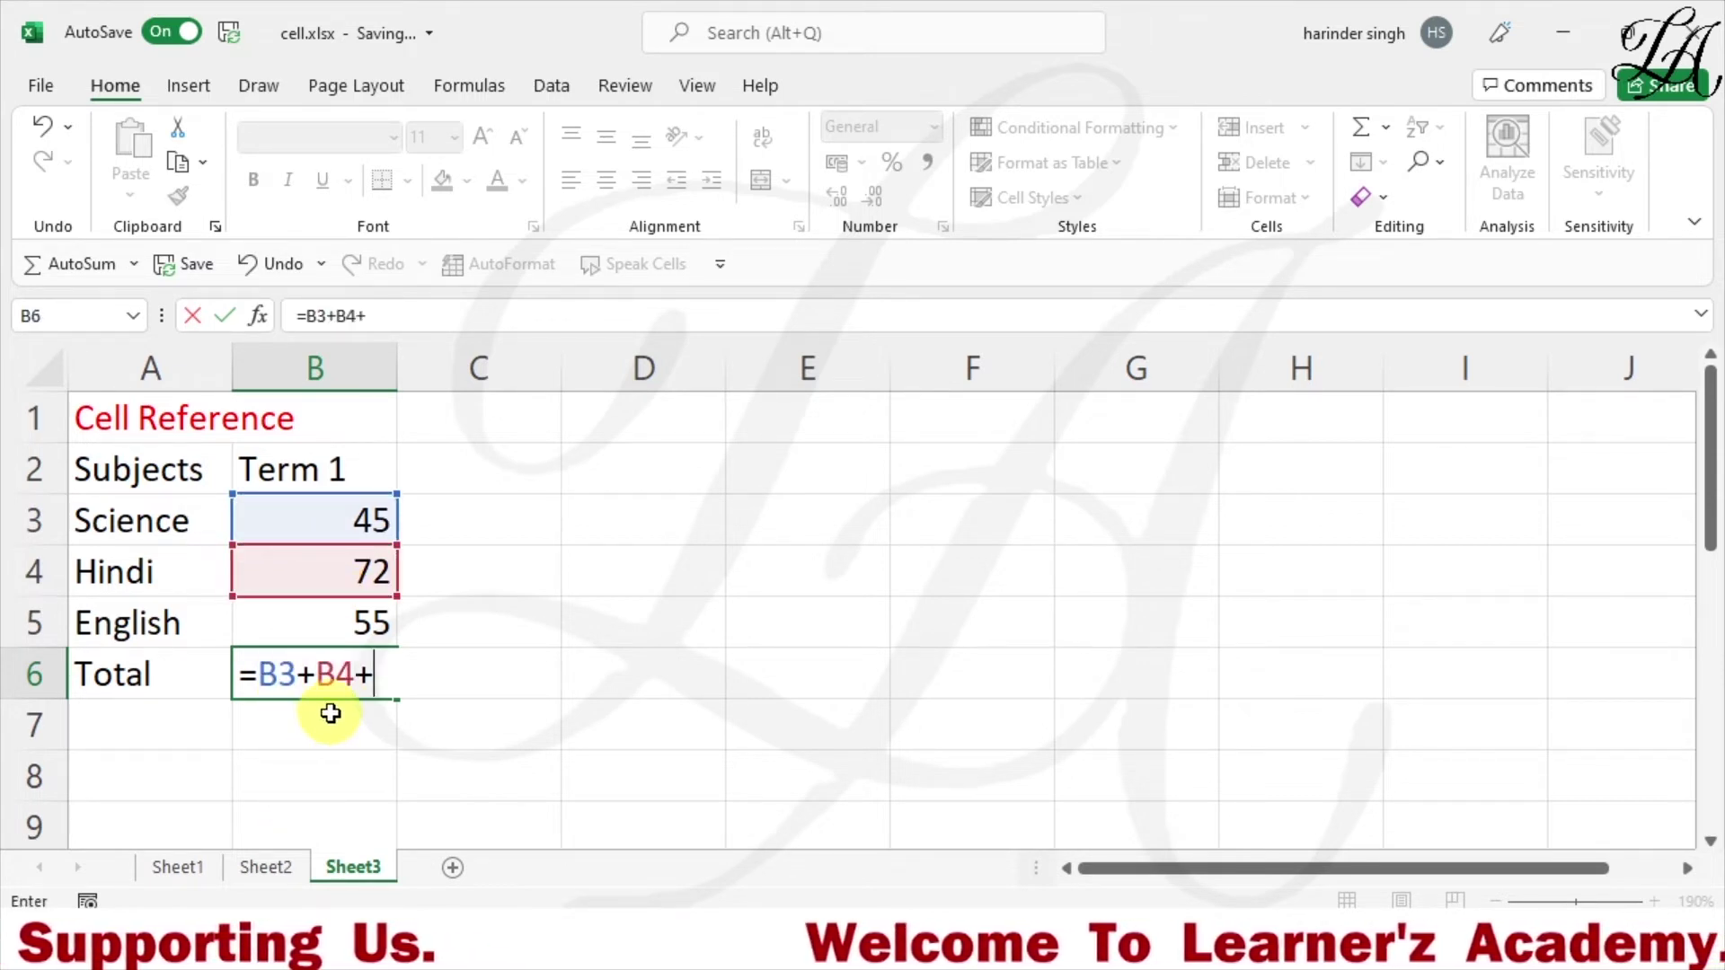
left_click(338, 626)
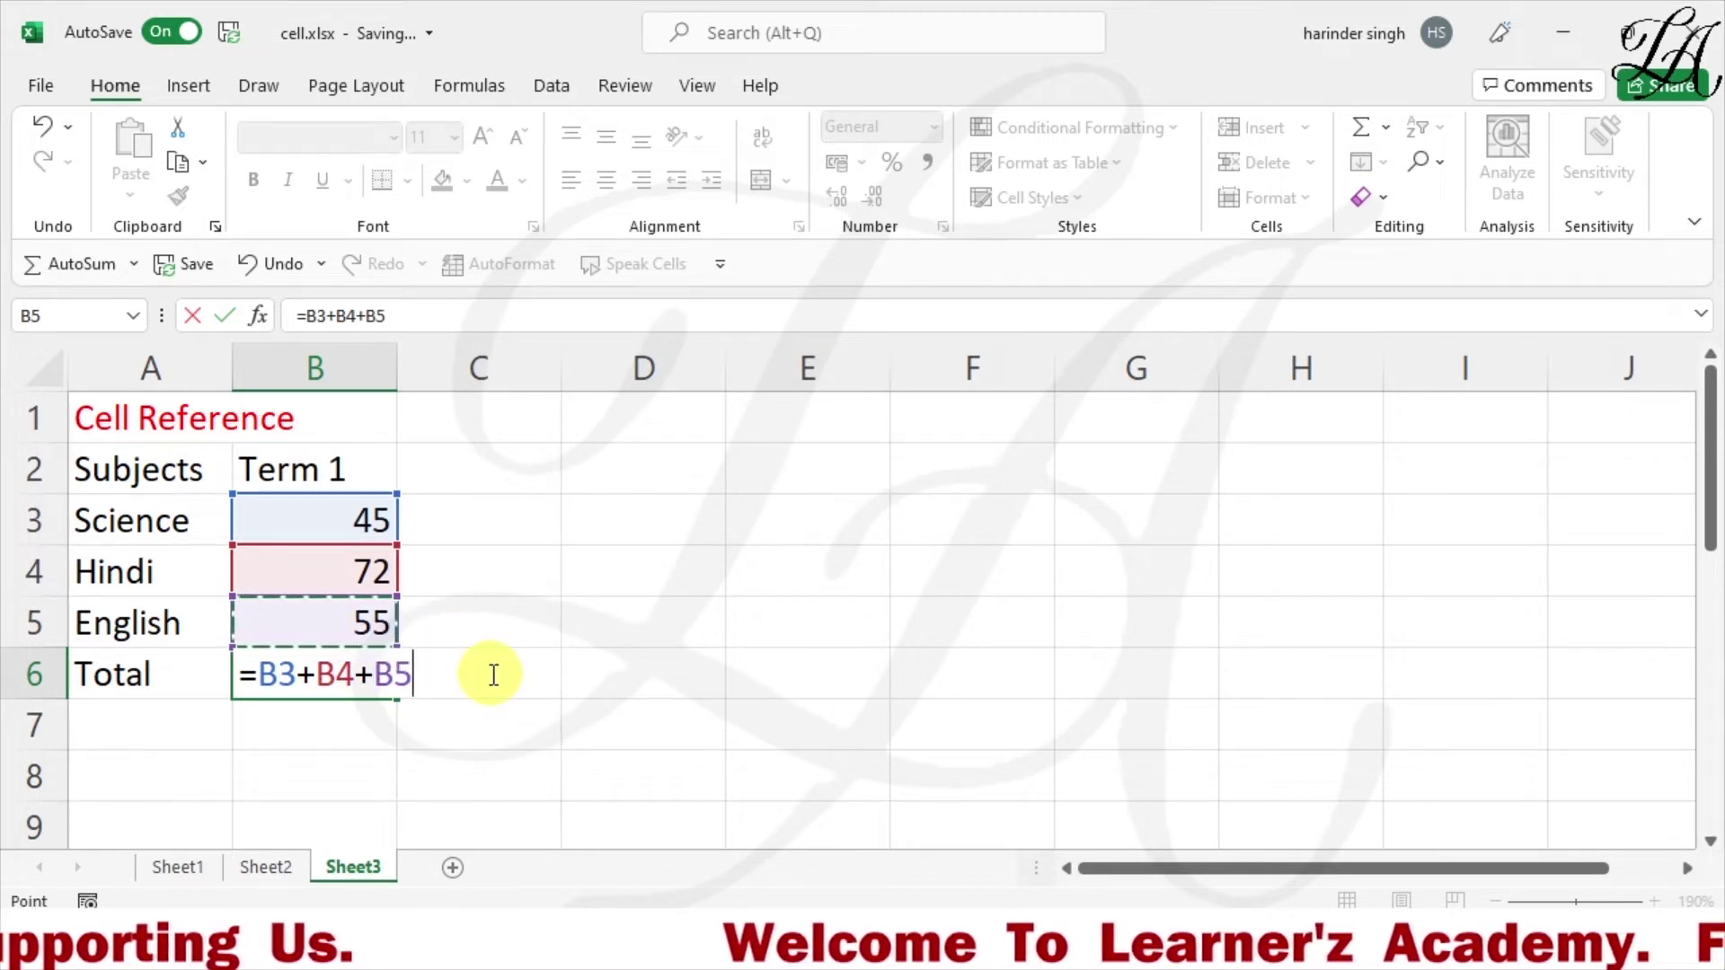
key("Return")
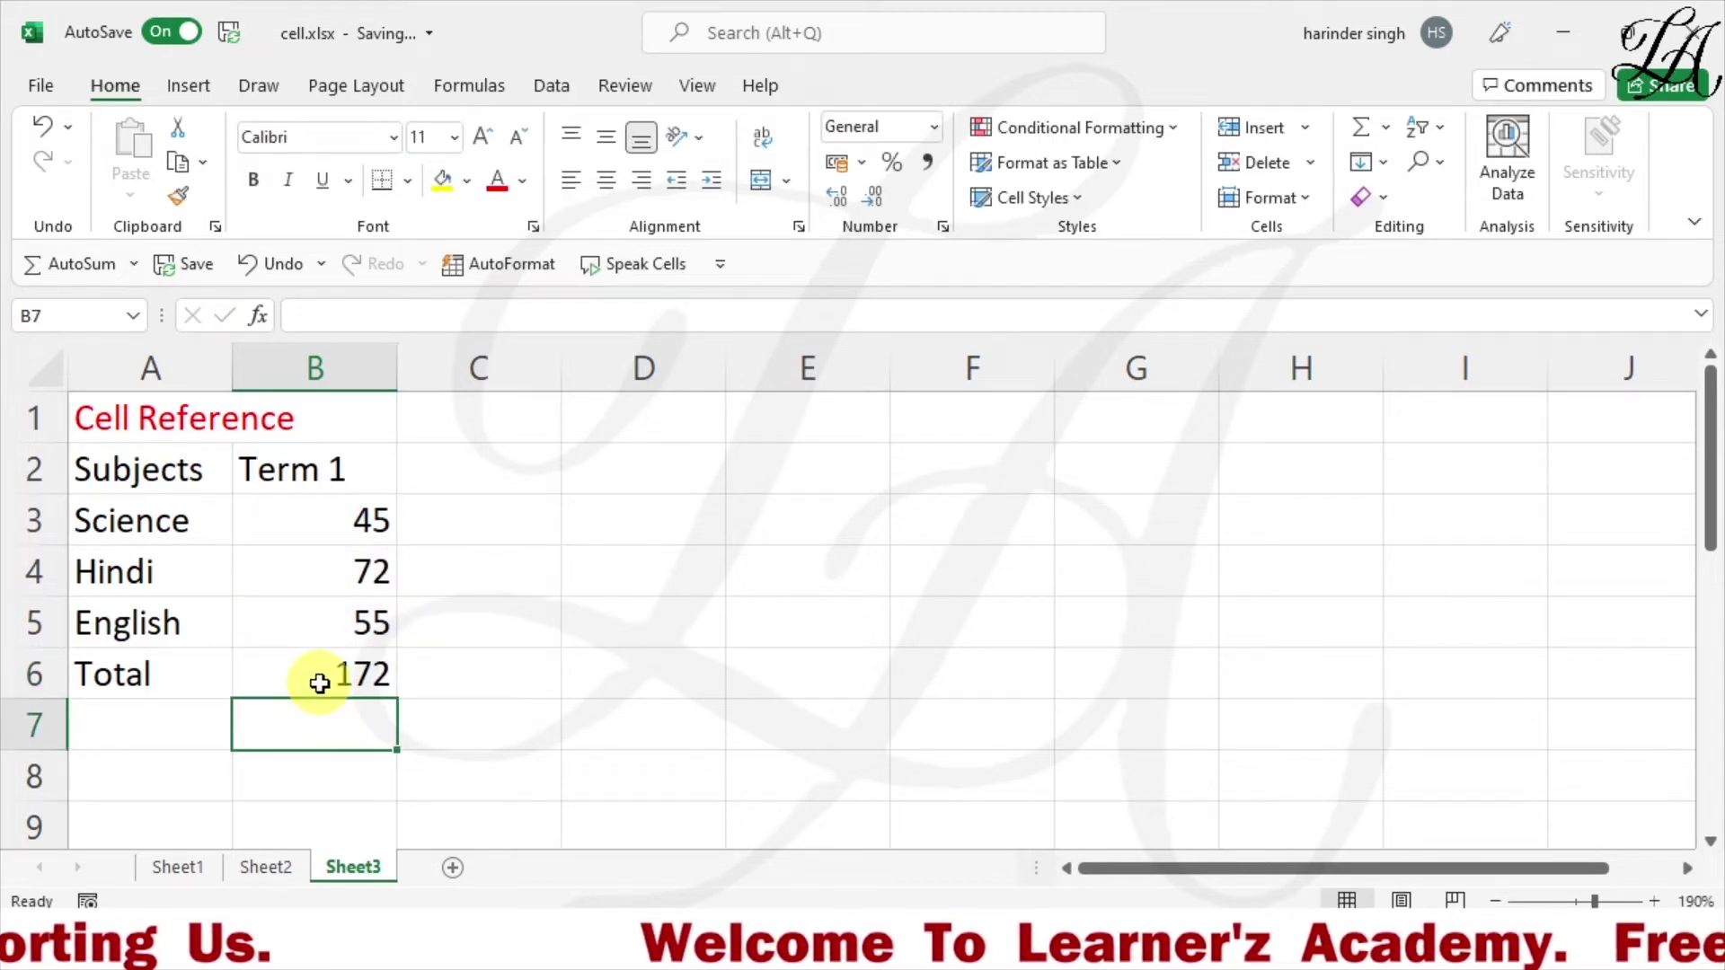
Set the Science mark in B3 to 55 and check the Total formula in B6.
double_click(371, 525)
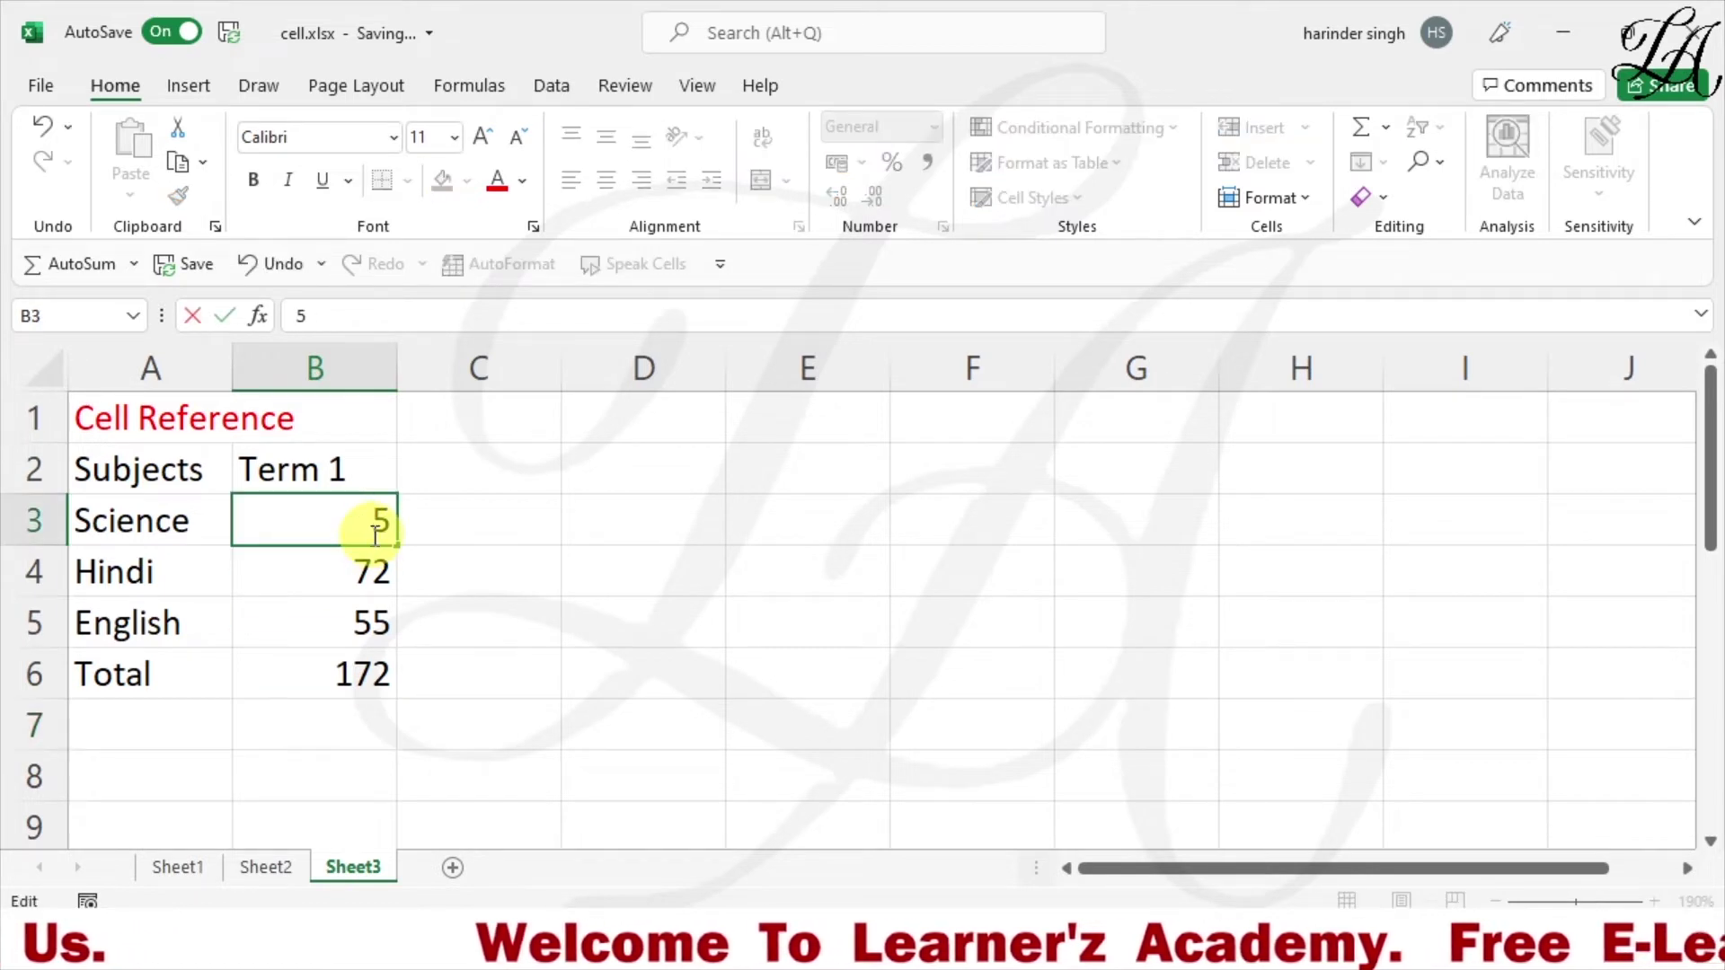
left_click(356, 669)
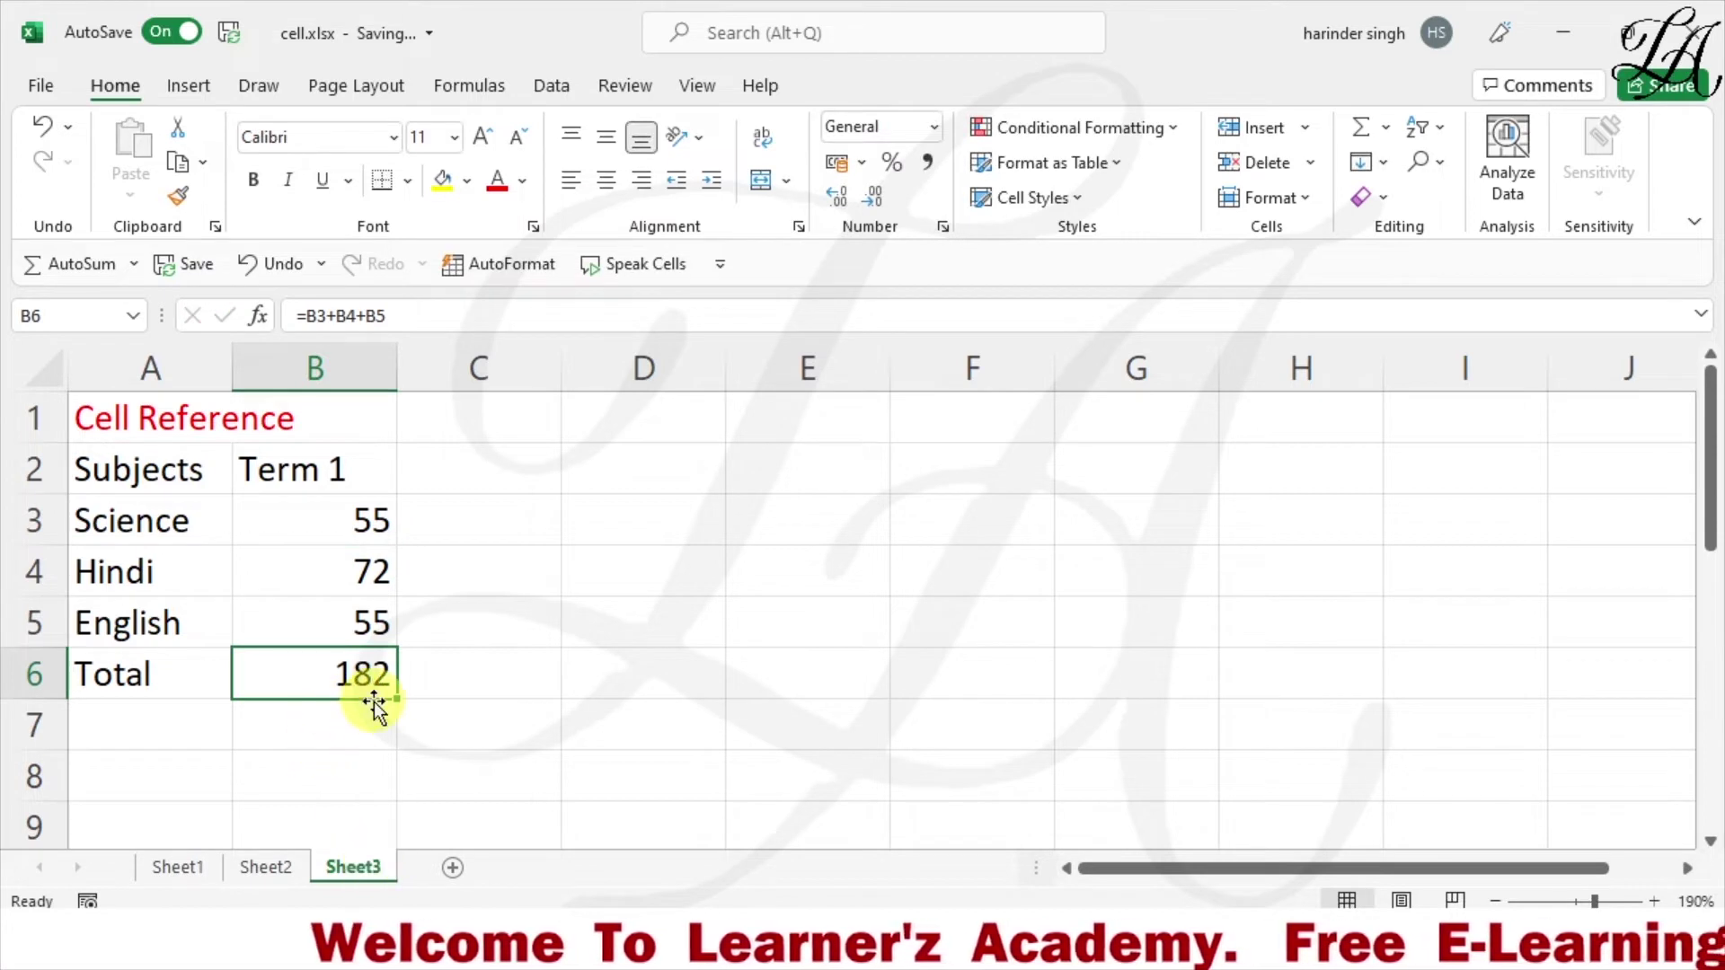
left_click(439, 684)
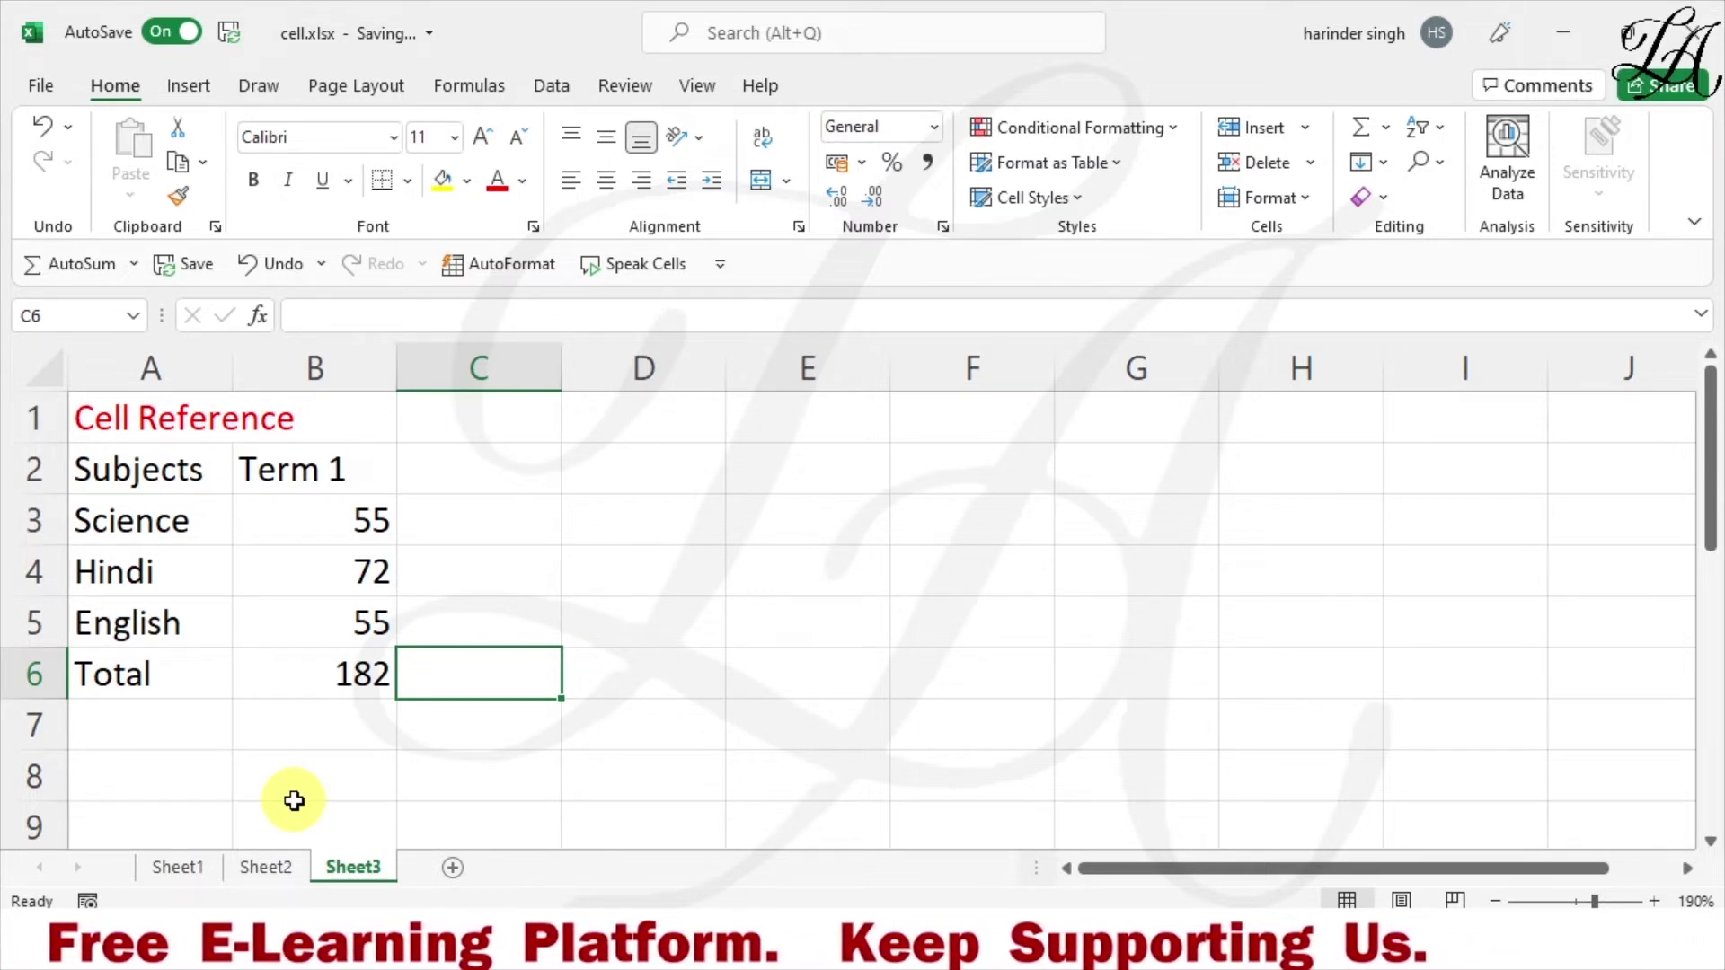
On Sheet1, total the Science marks for Term 1 and Term 2 in D3 with the formula =B3+C3.
left_click(188, 871)
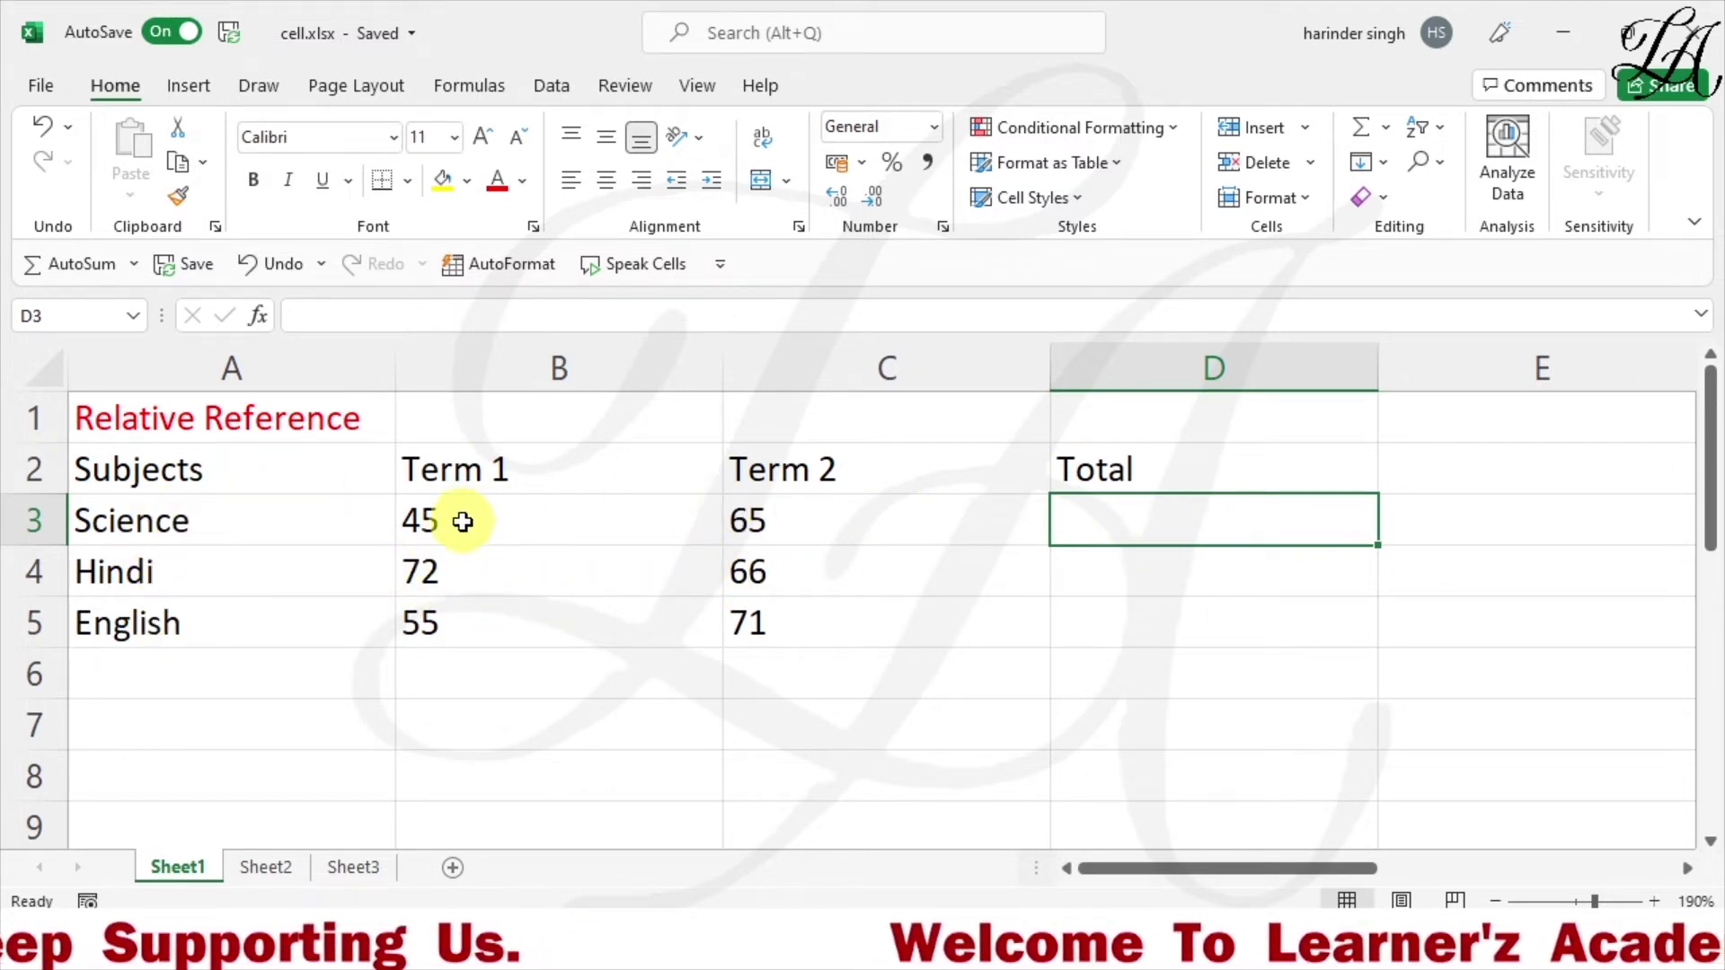
left_click(509, 521)
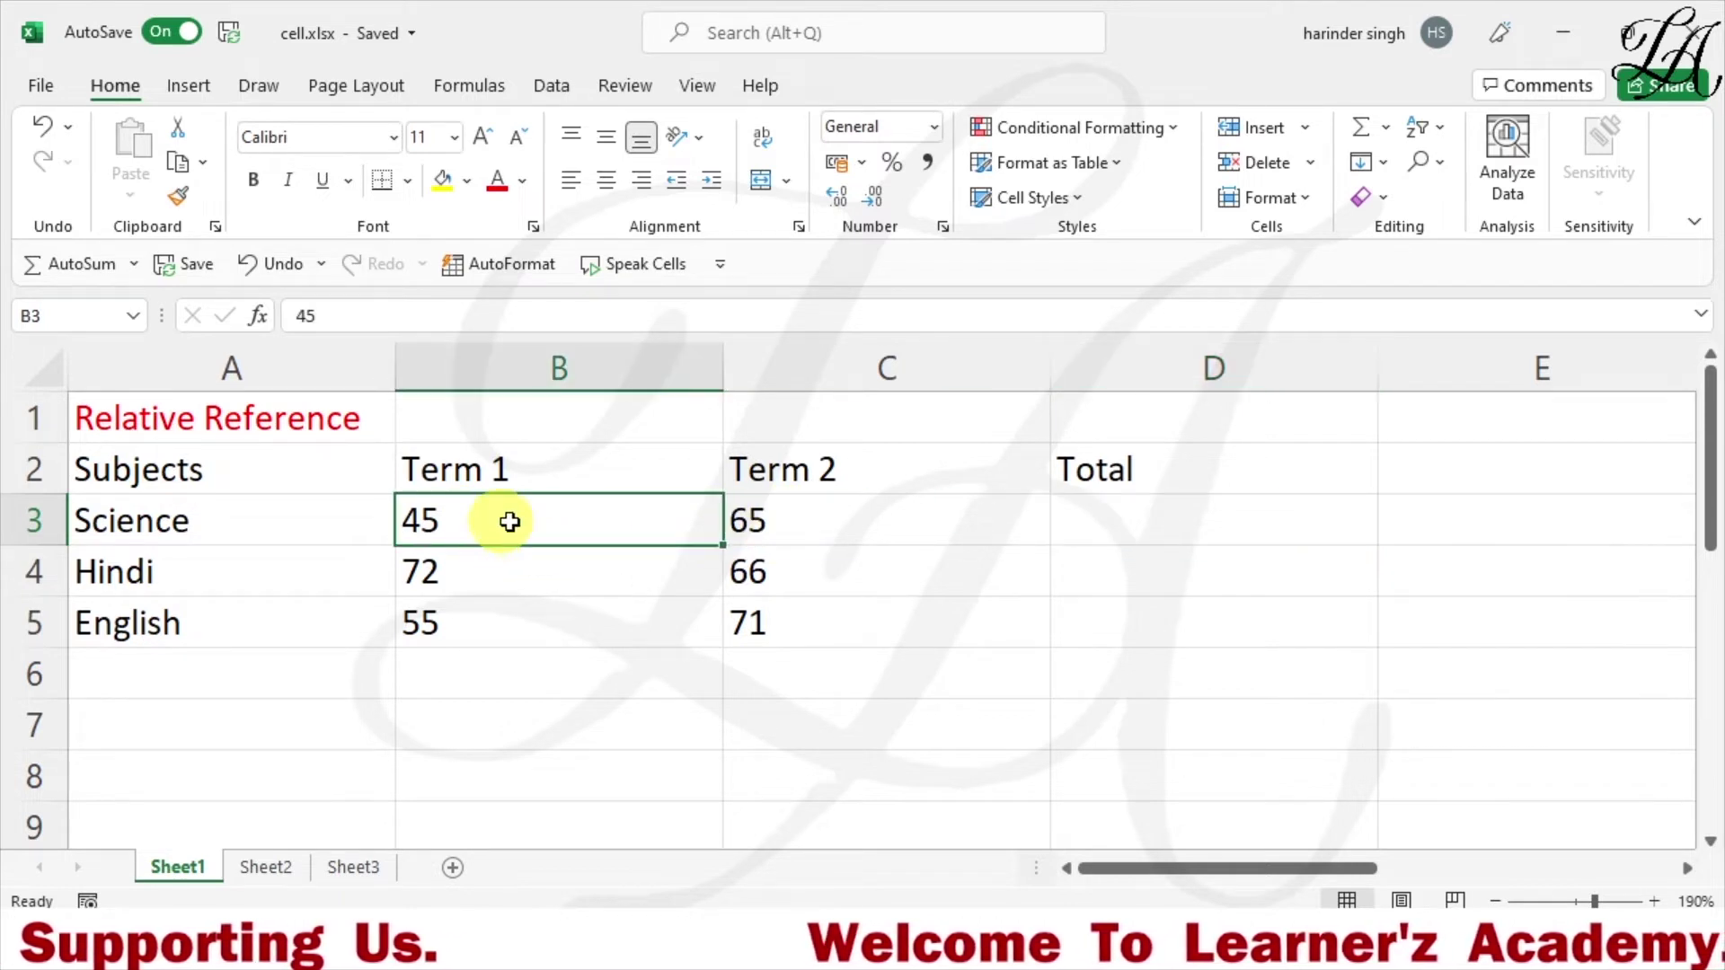
left_click(831, 528)
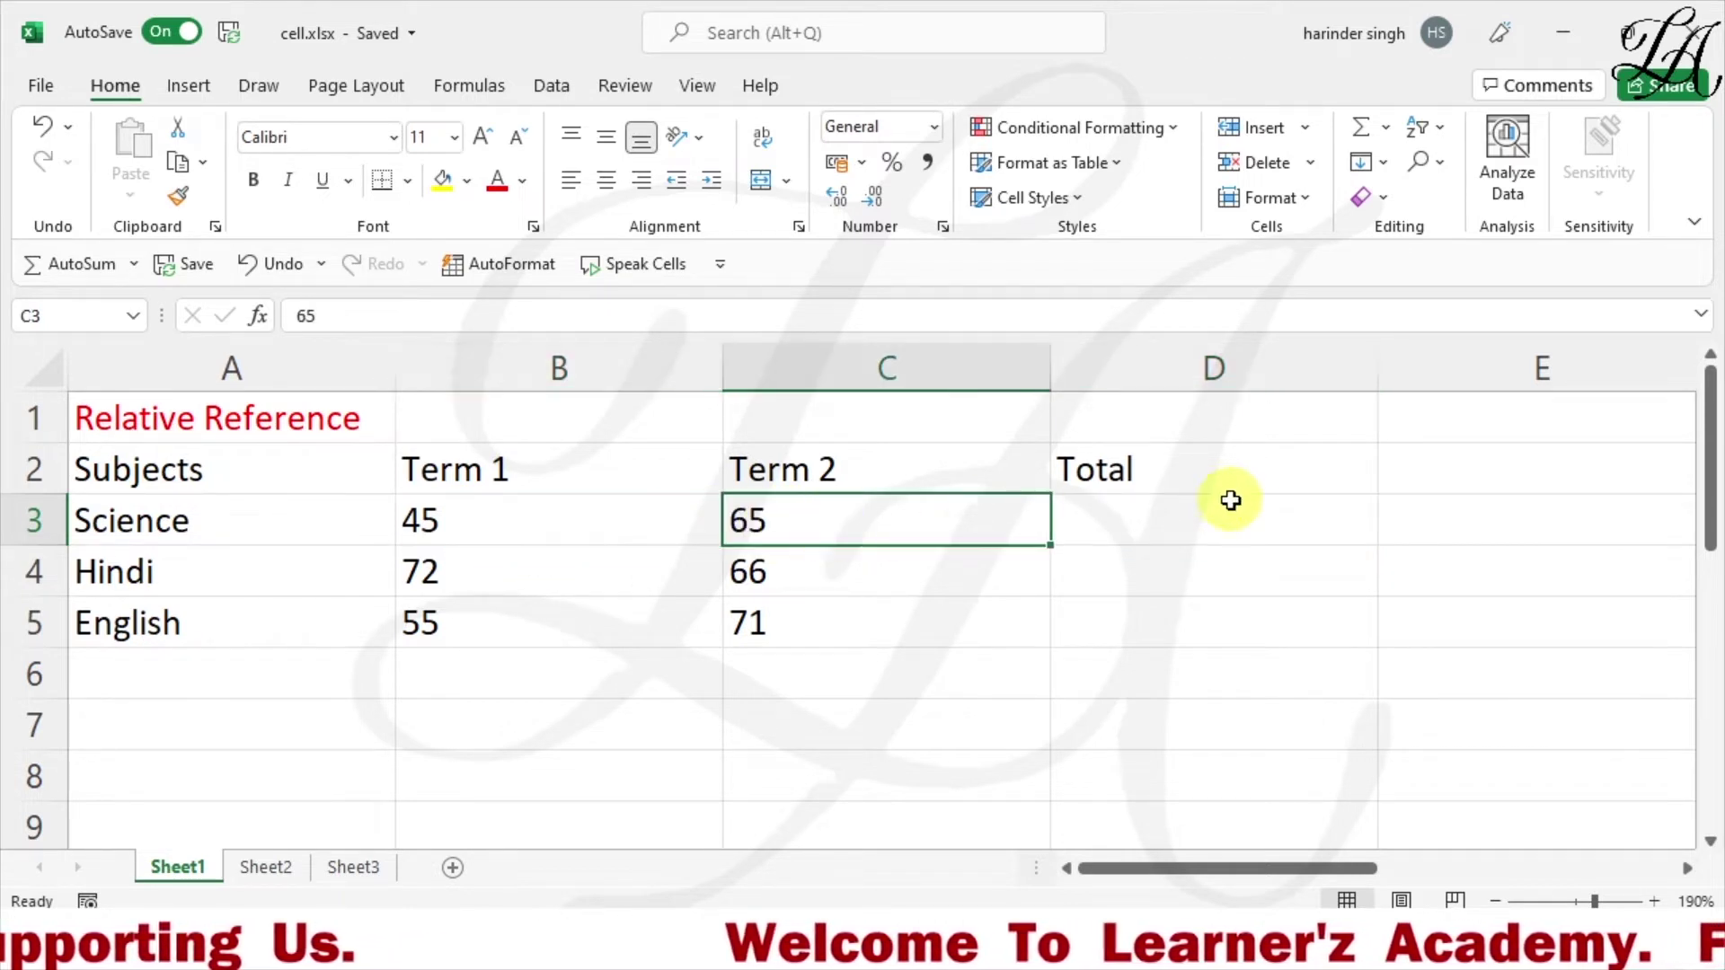
left_click(1225, 530)
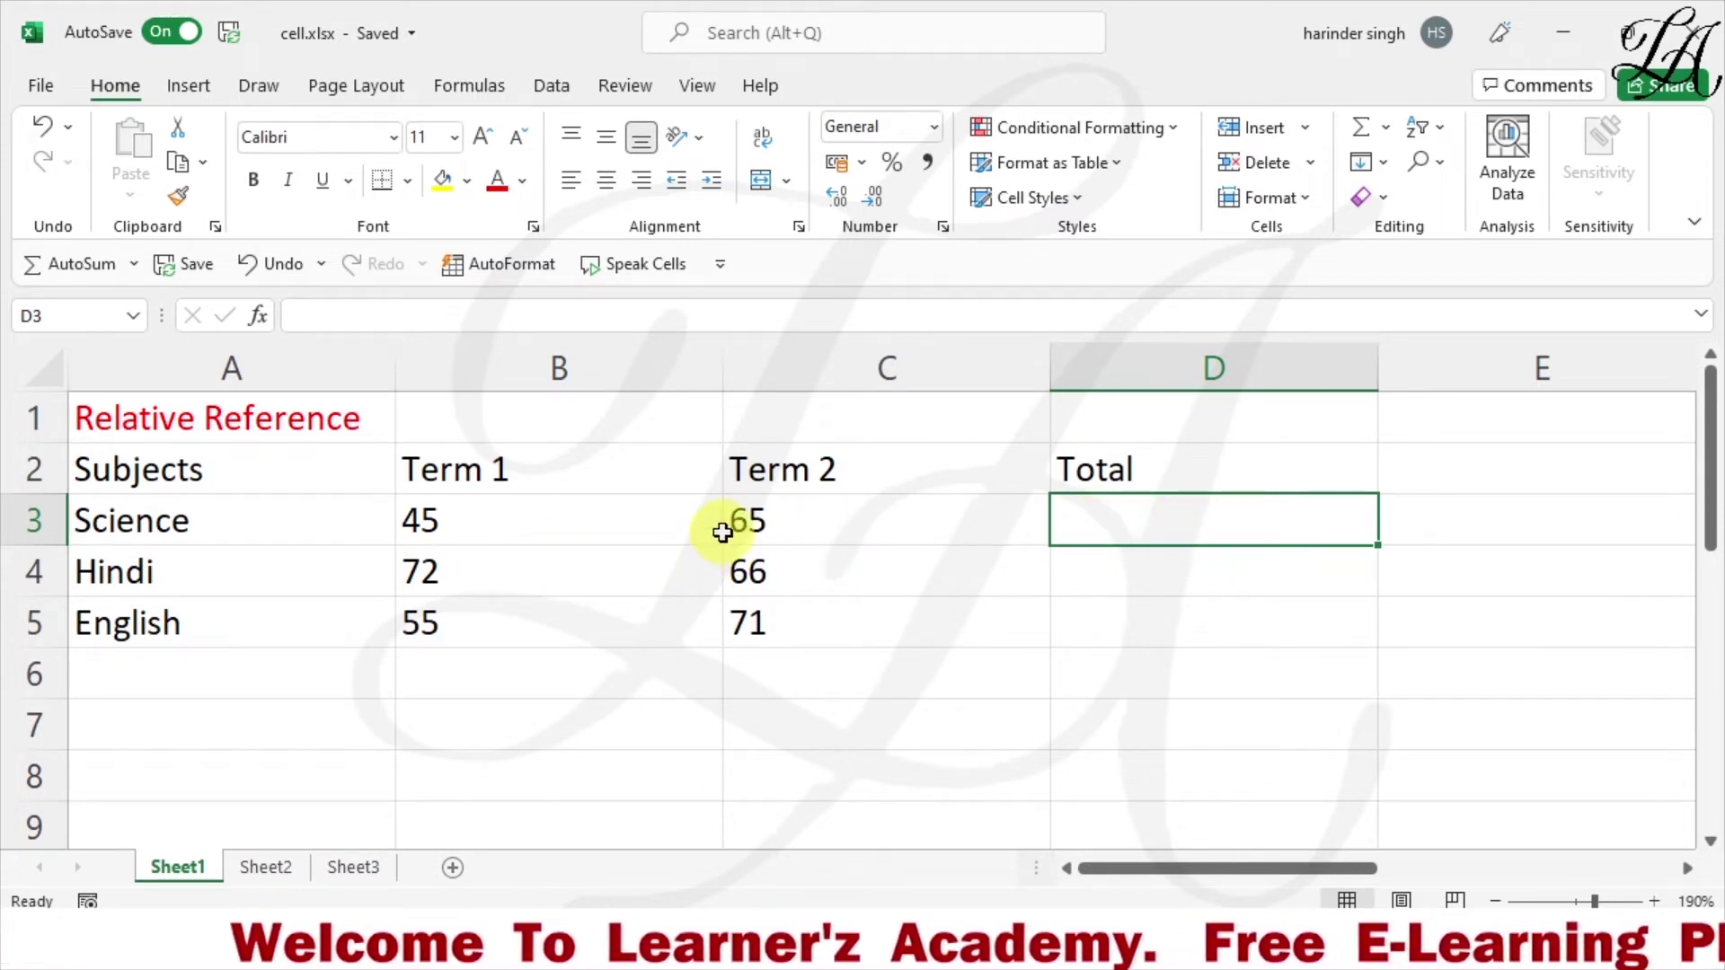
type("=")
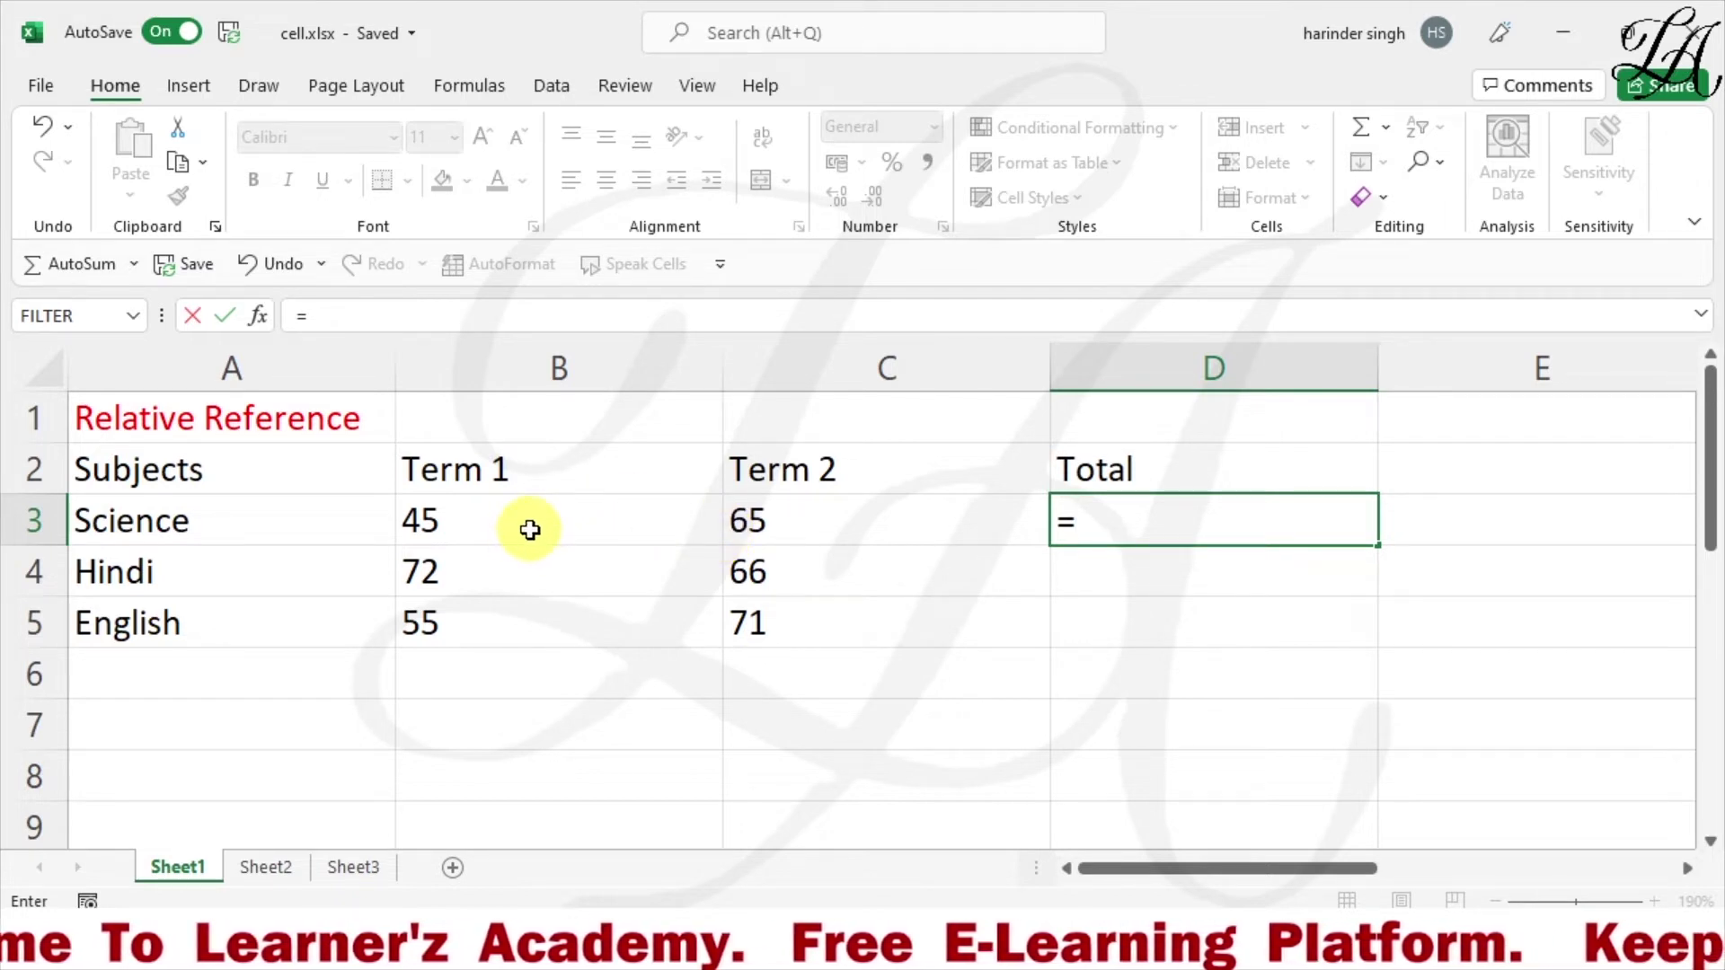
left_click(440, 520)
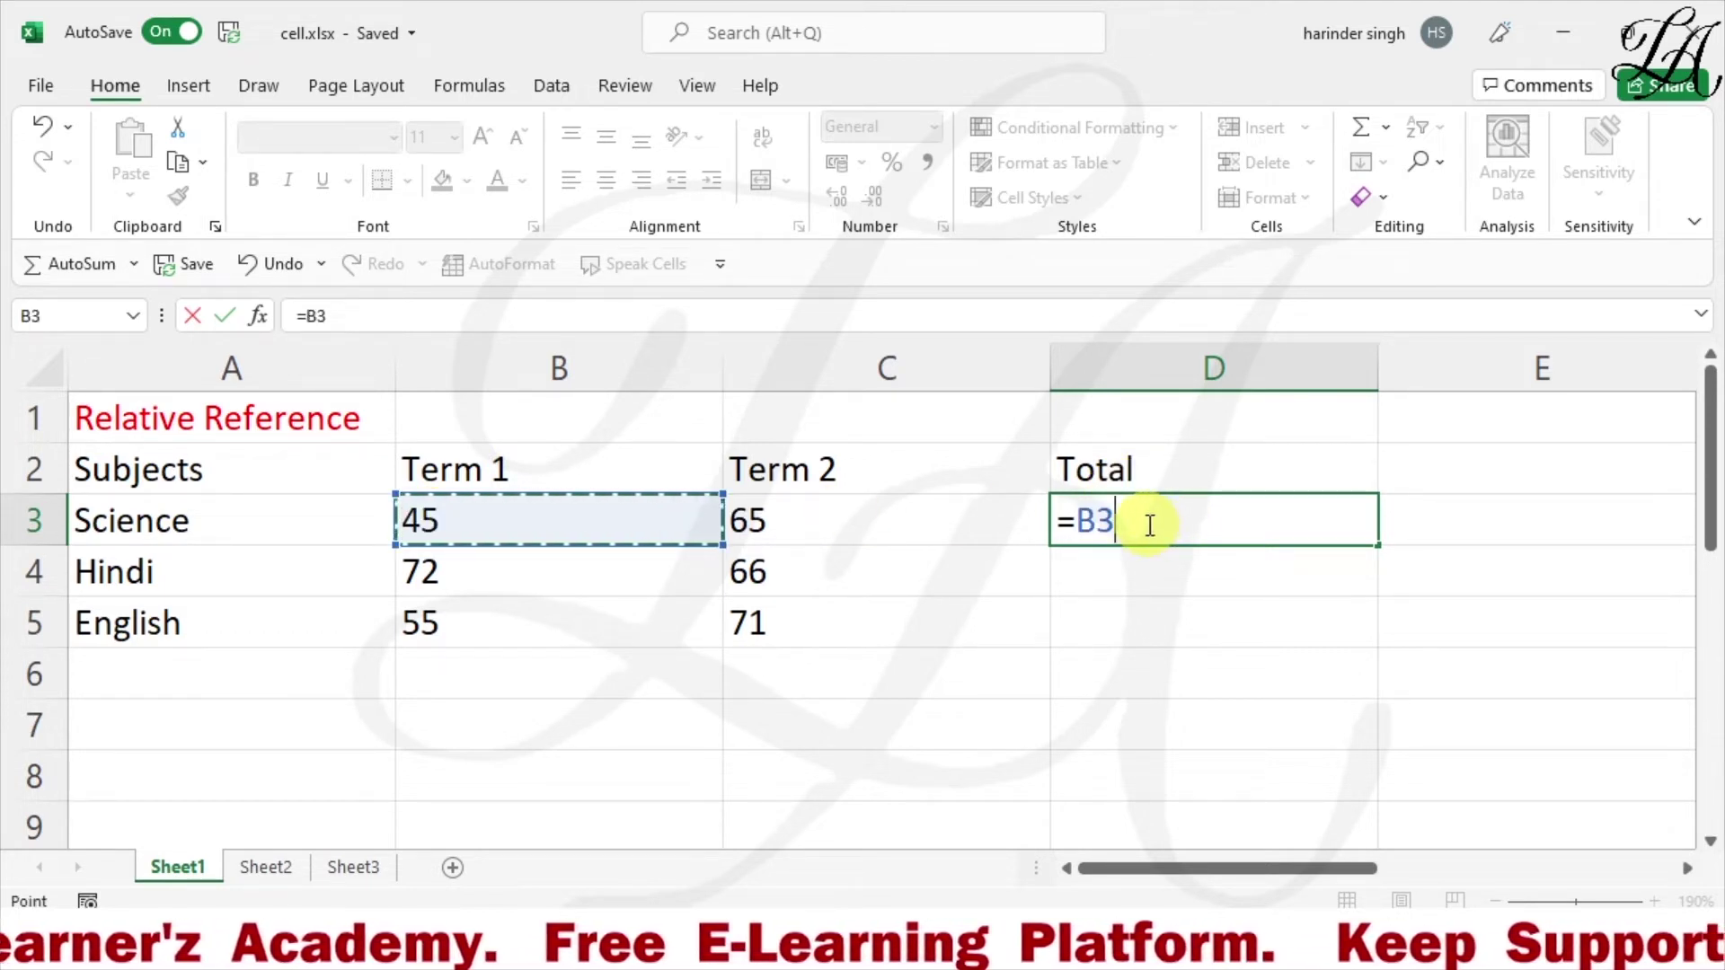
type("+")
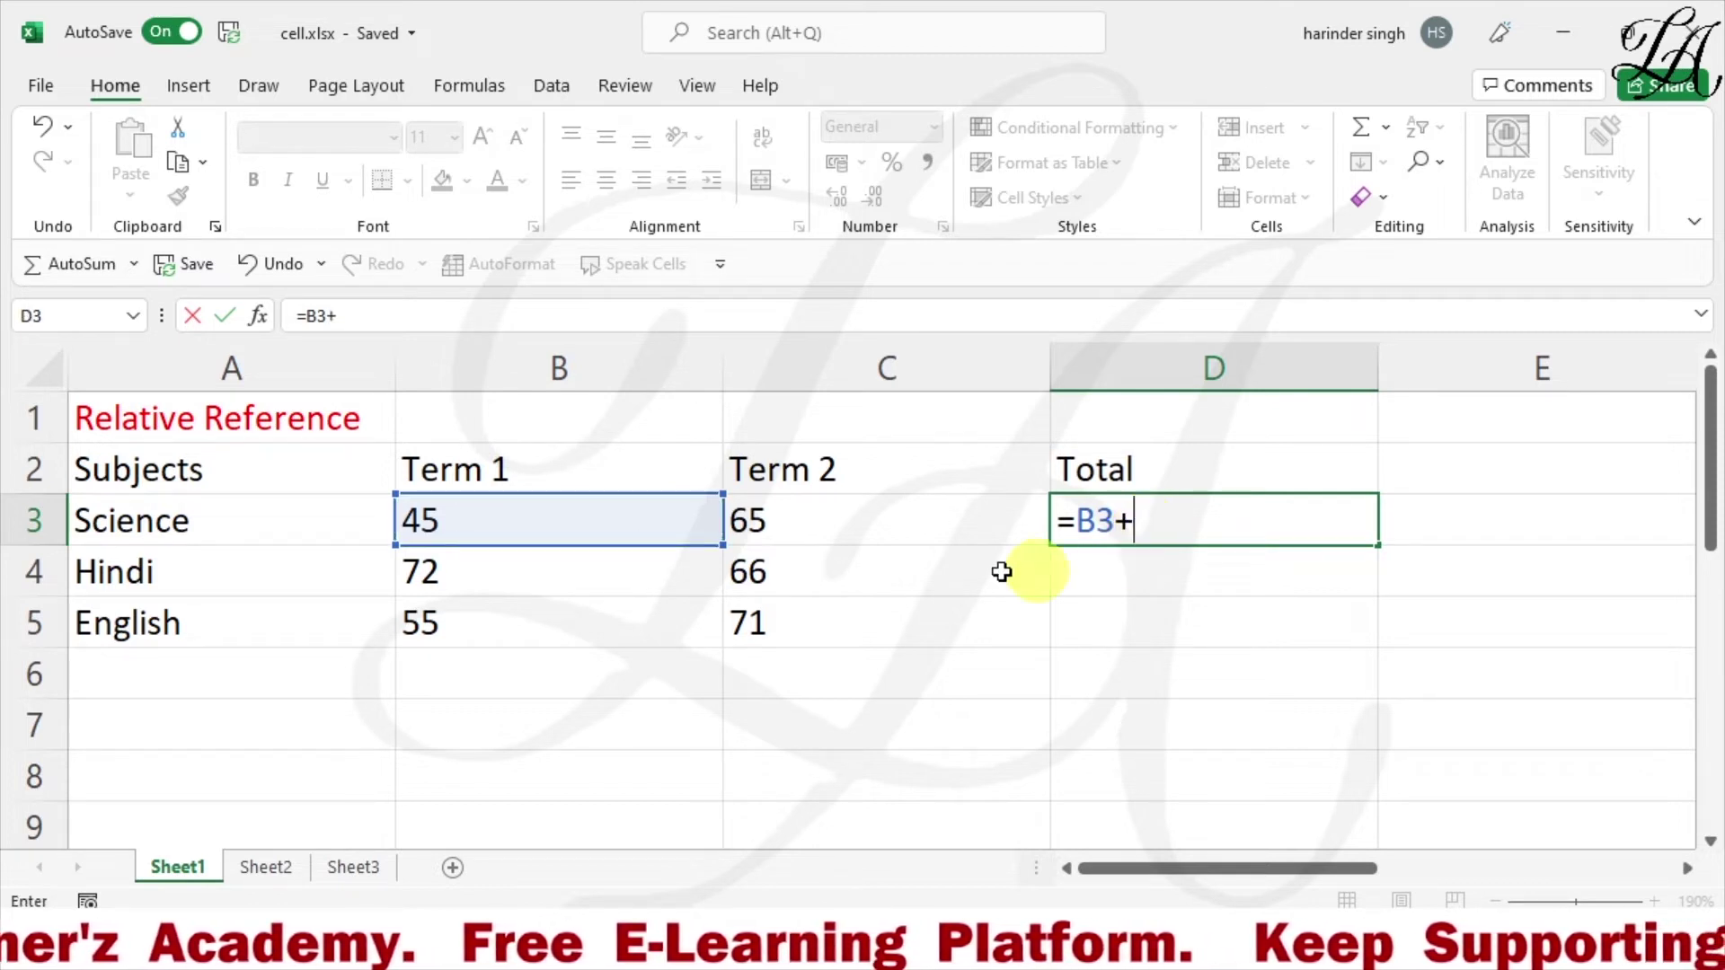
left_click(797, 525)
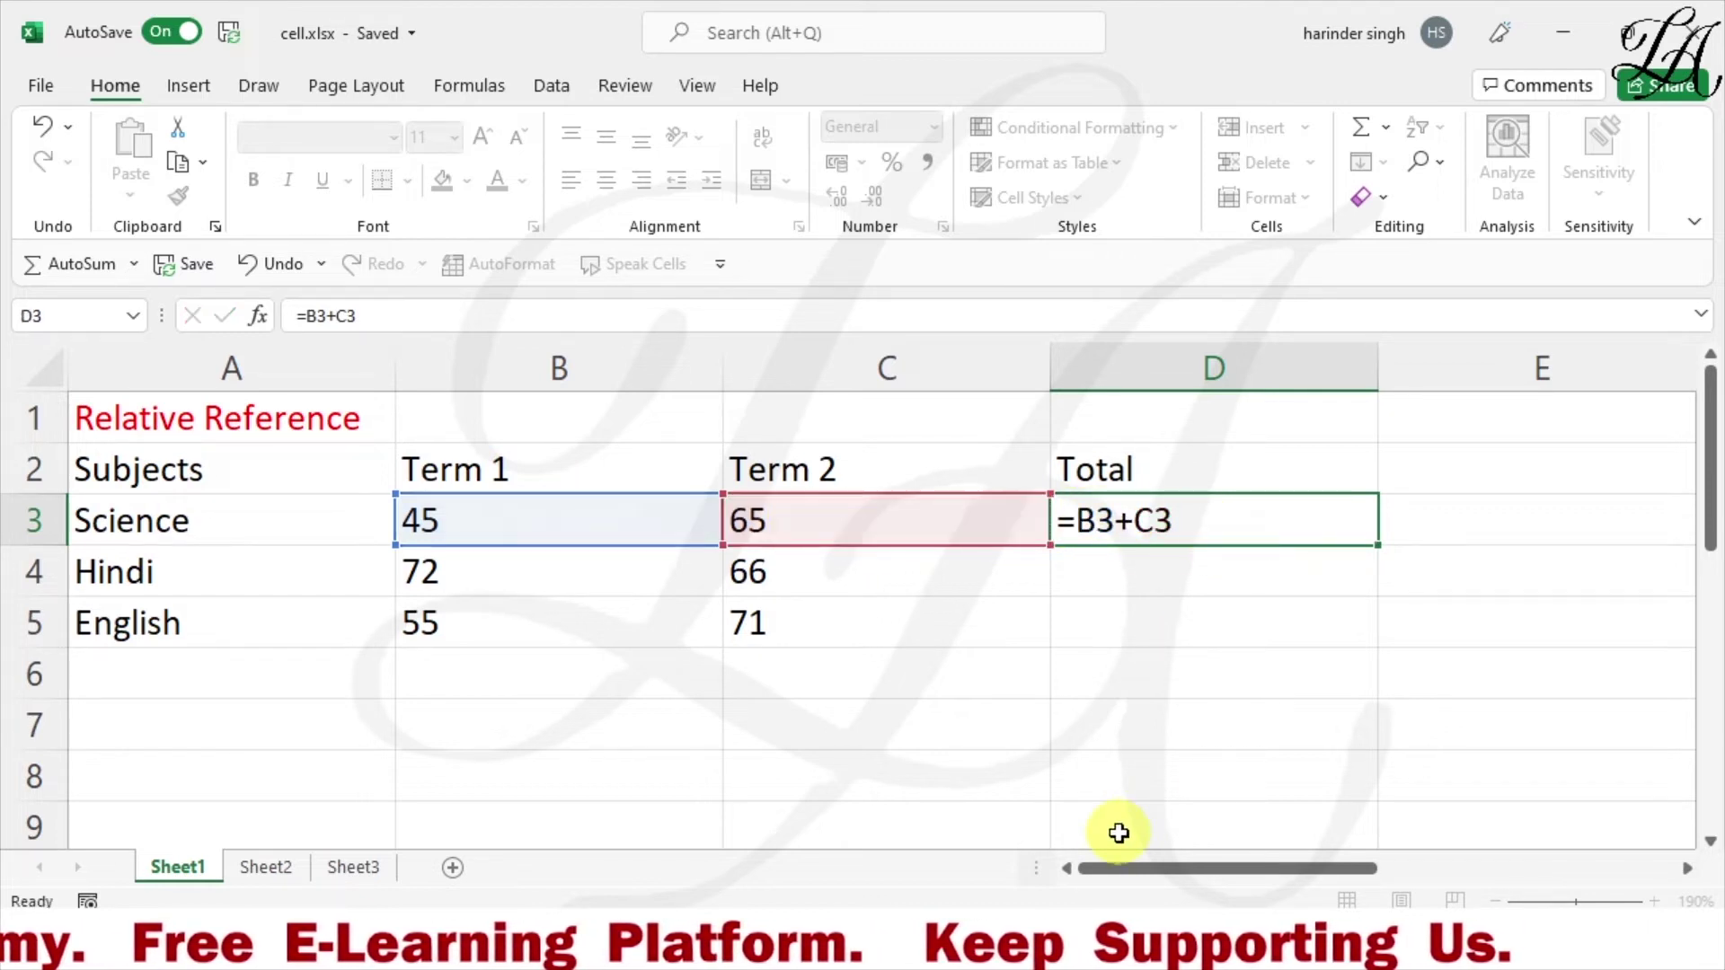
key("Return")
Check the Science Total formula in D3 and fill it down through D5 for Hindi and English.
double_click(1208, 524)
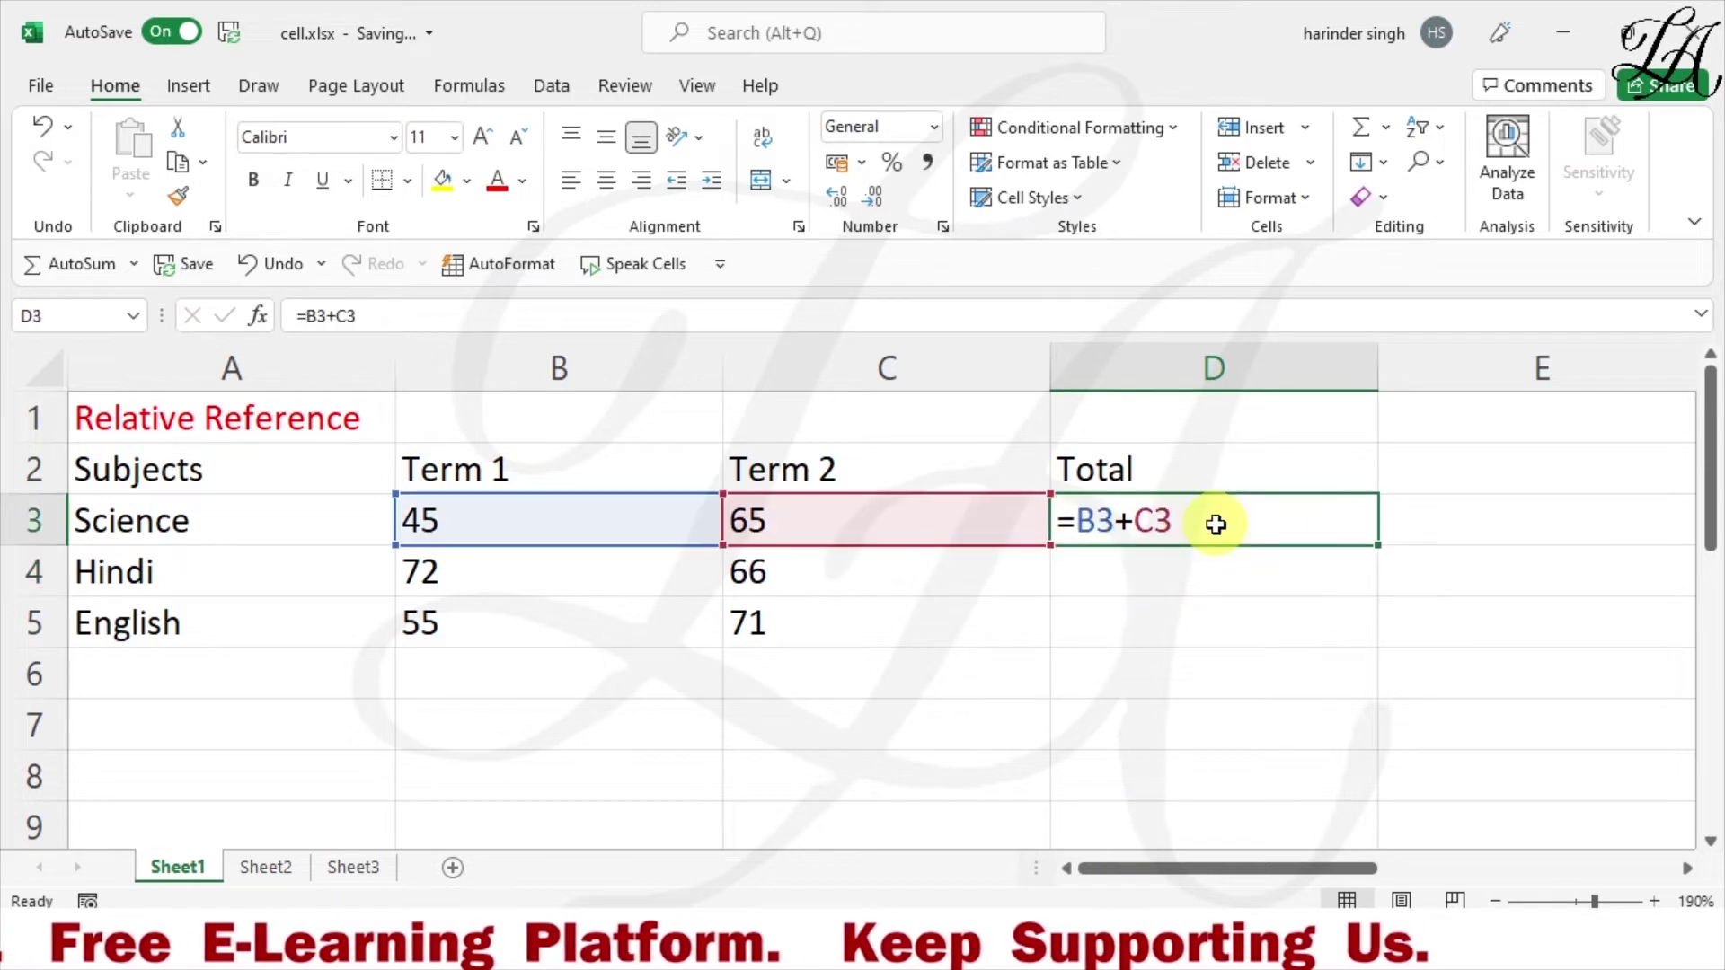
left_click(1204, 524)
key("Return")
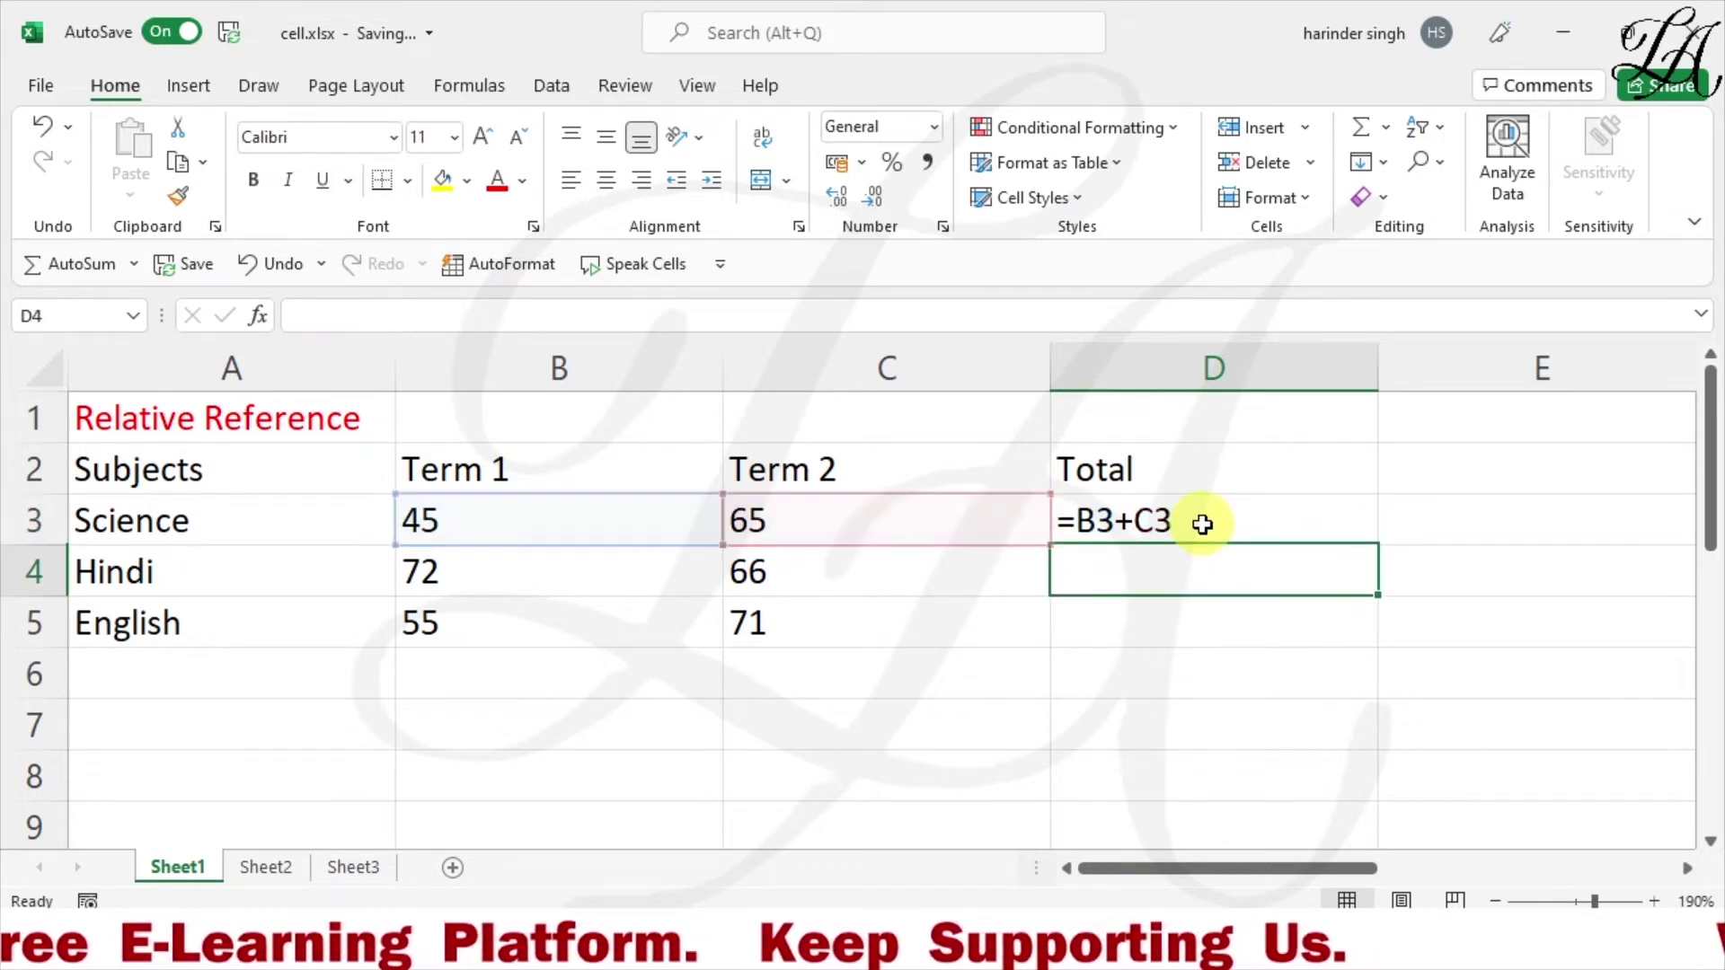
left_click(1139, 630)
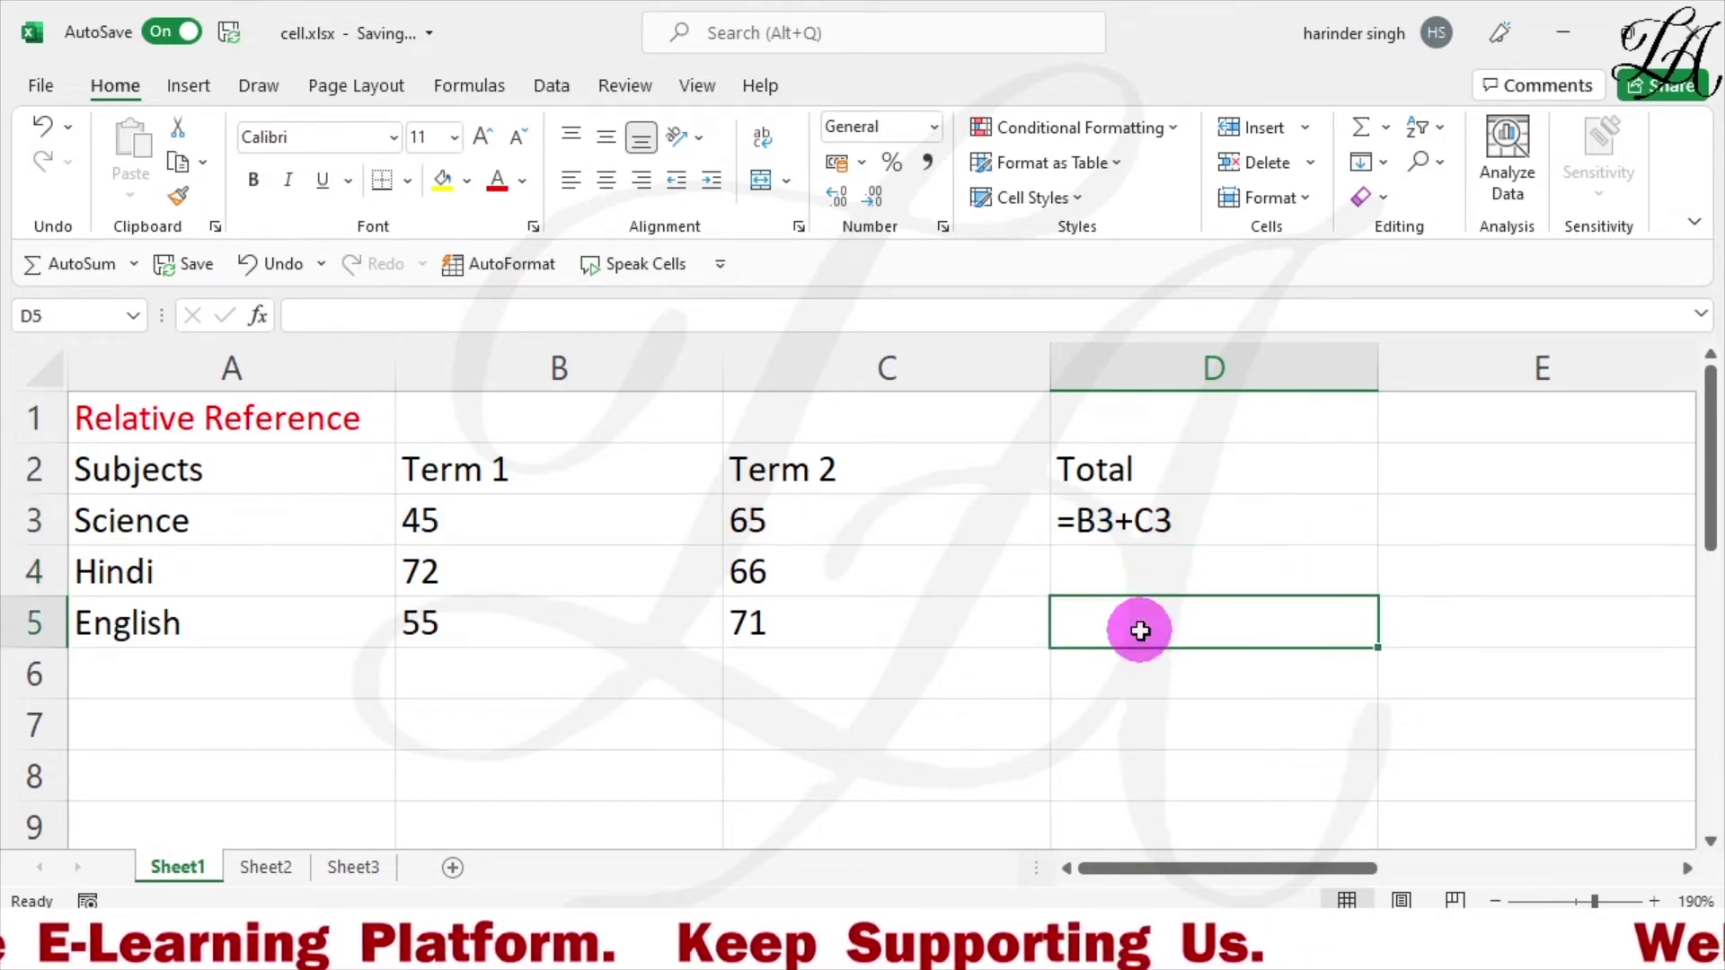
double_click(1127, 532)
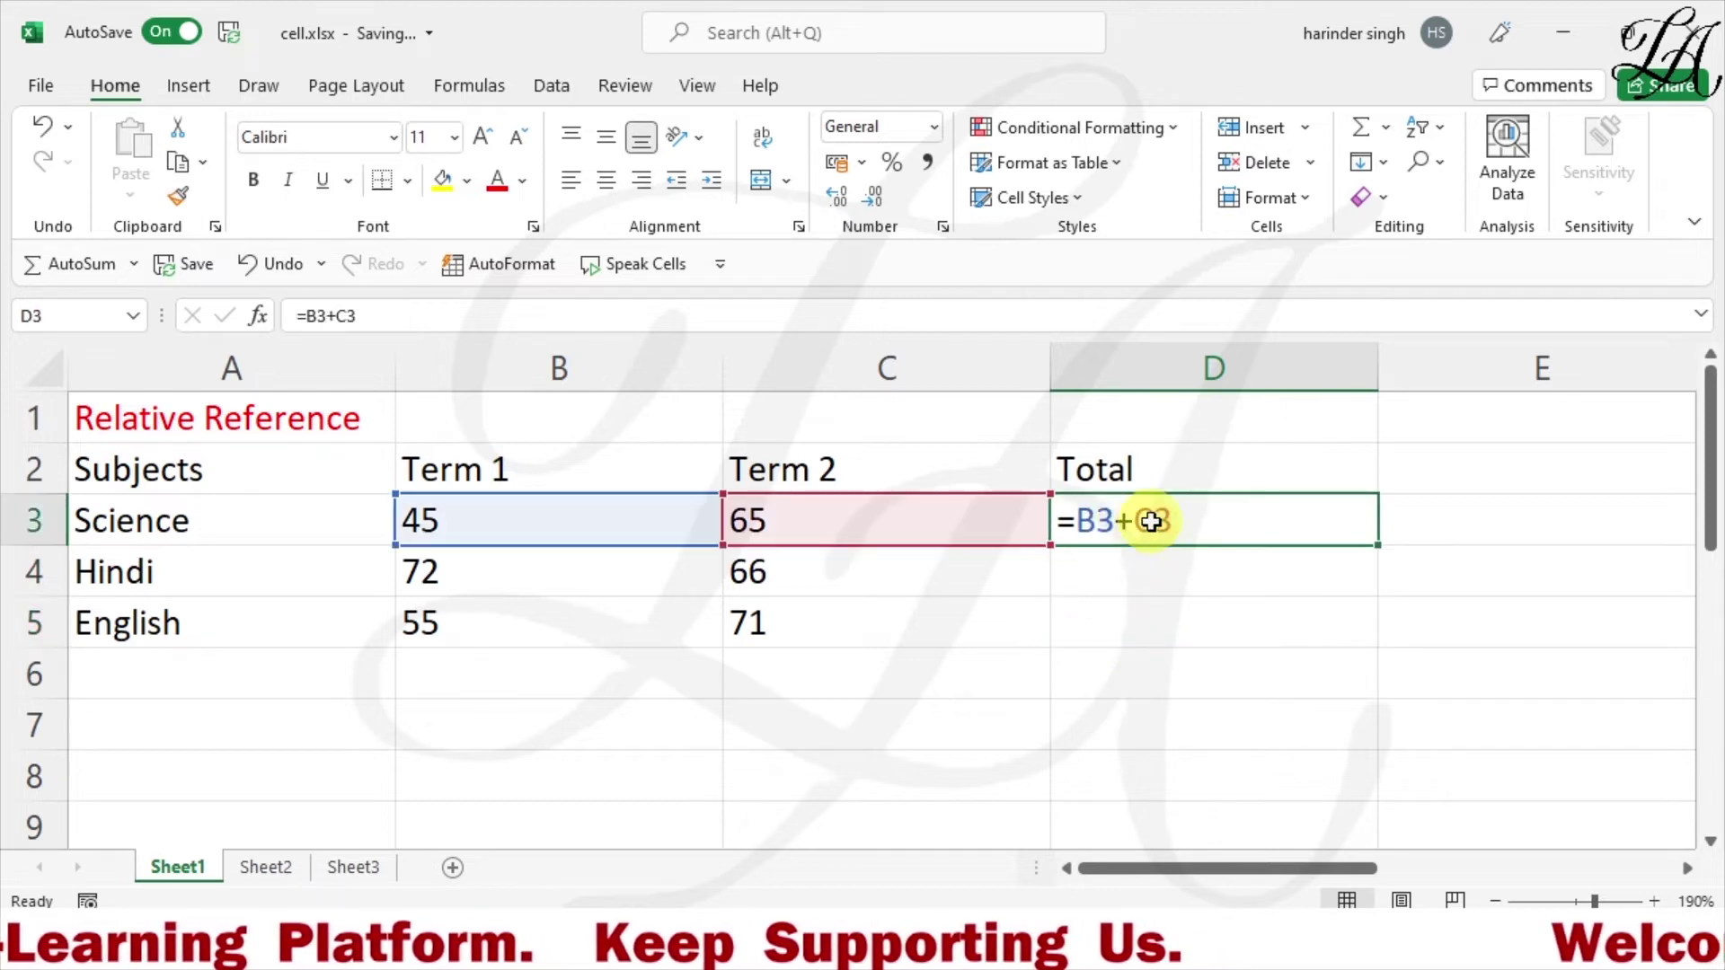
left_click_drag(1383, 545, 1368, 634)
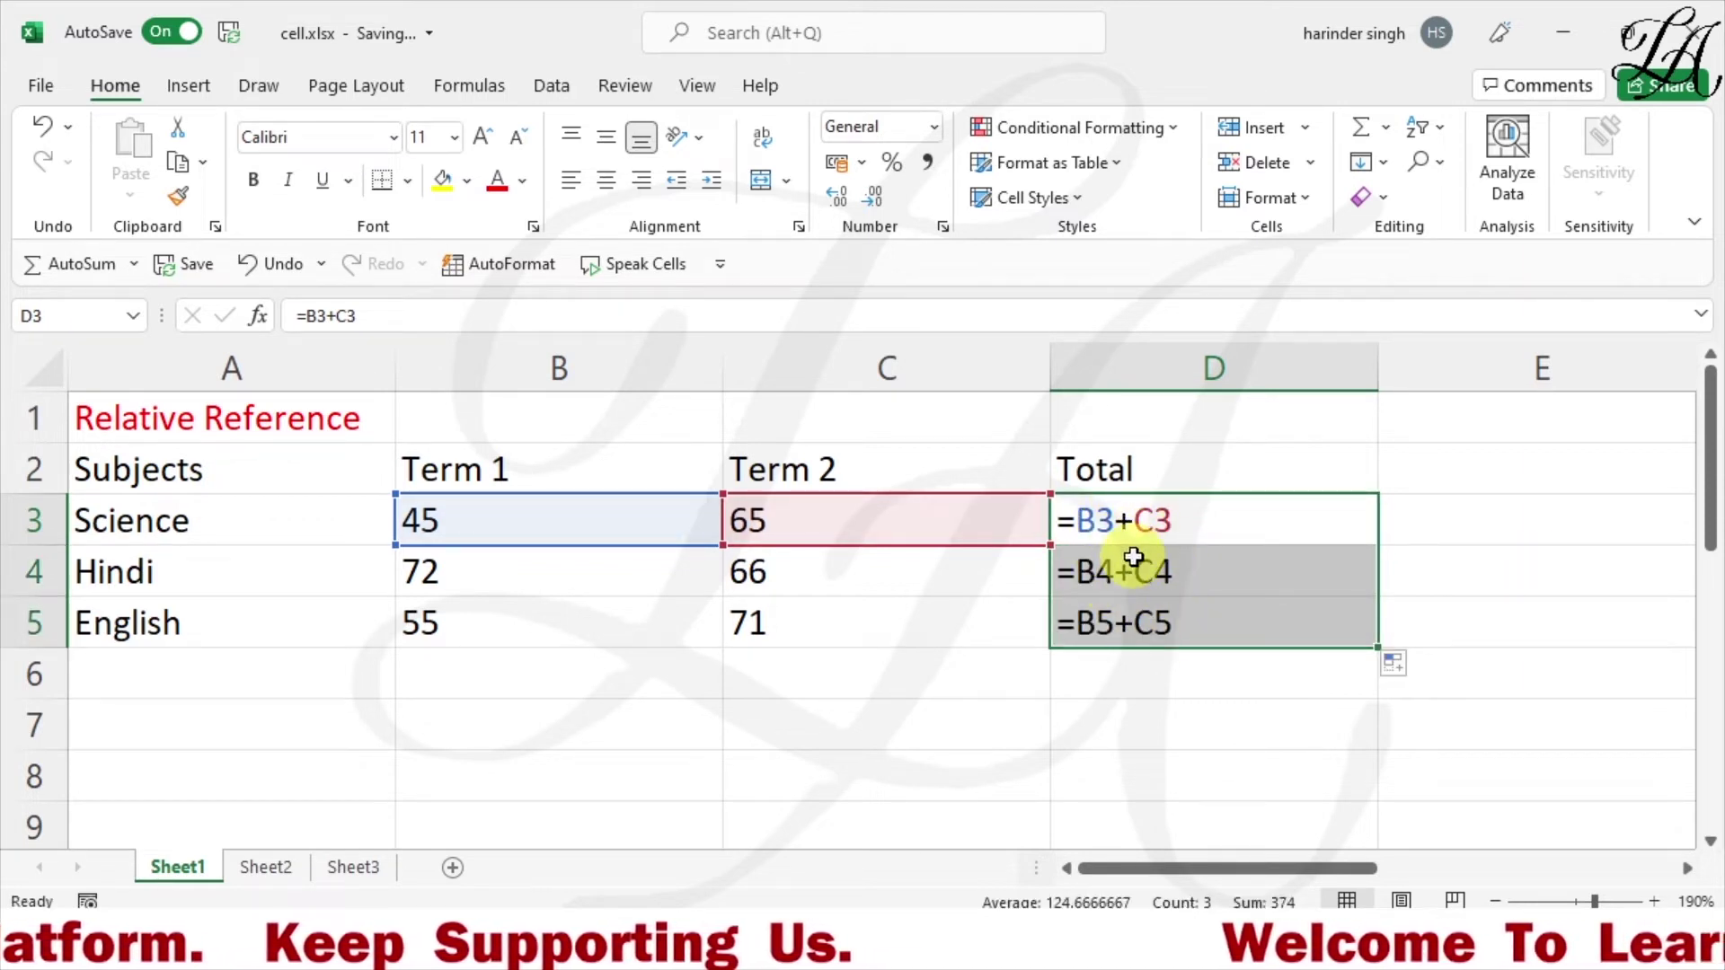
Toggle the formula display to compare results with the copied formulas in D4 and D5, leaving the sheet showing results.
left_click(495, 92)
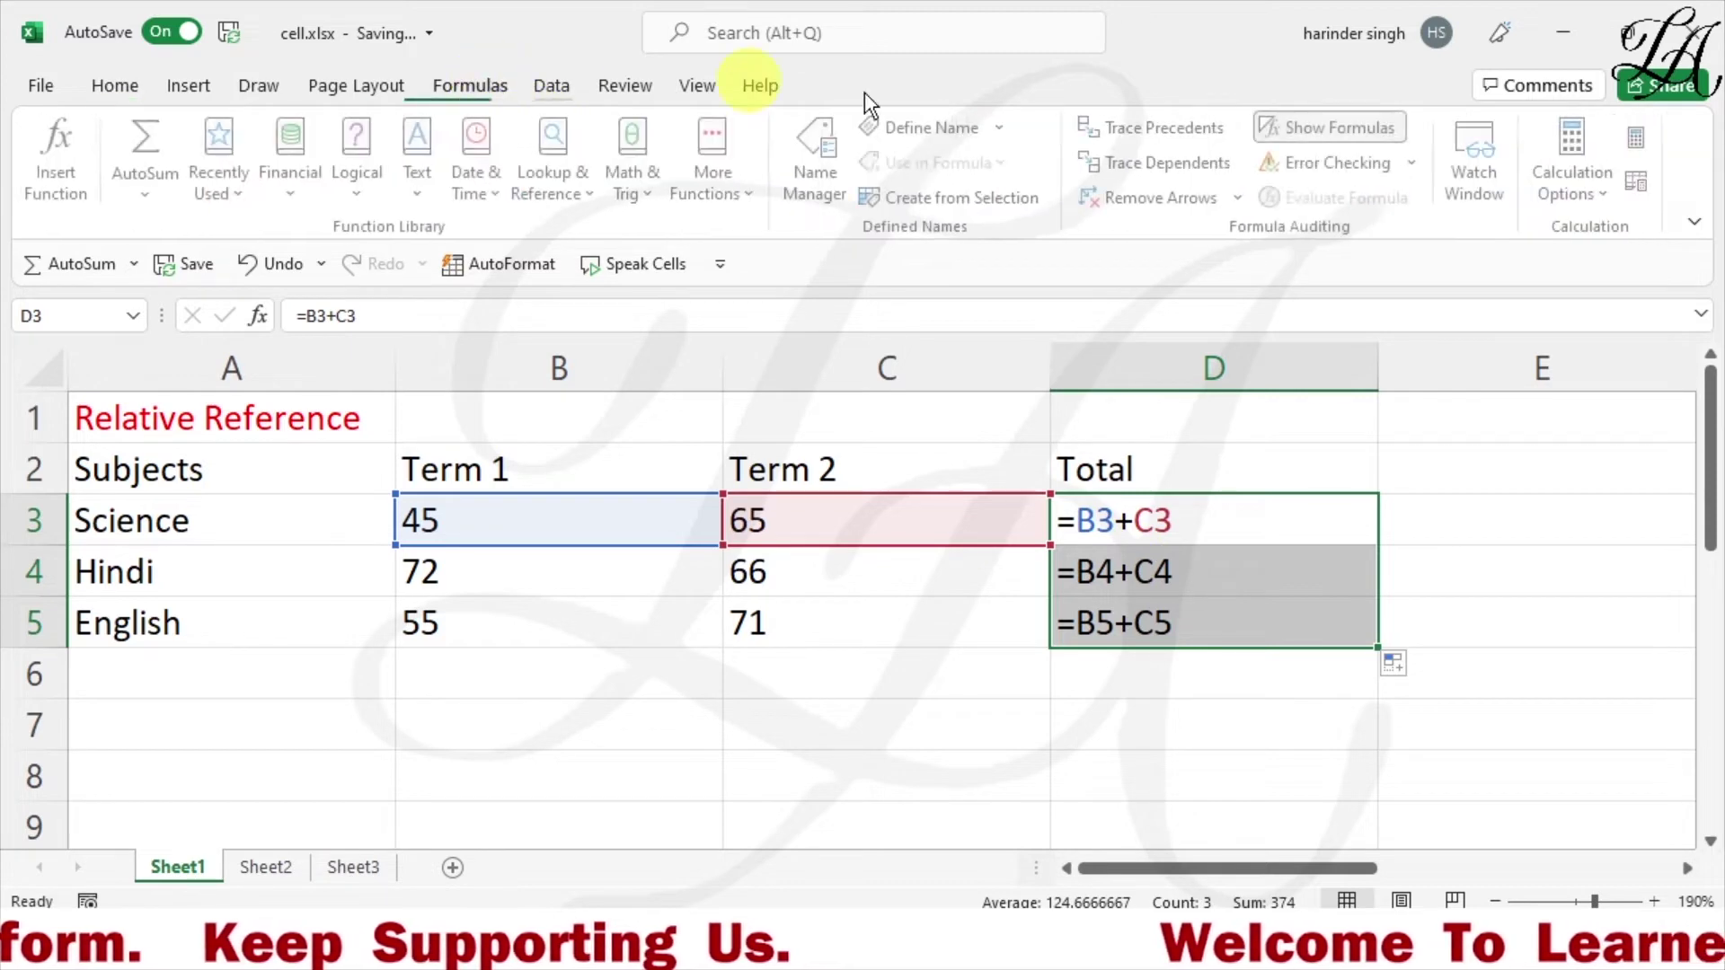
left_click(1343, 131)
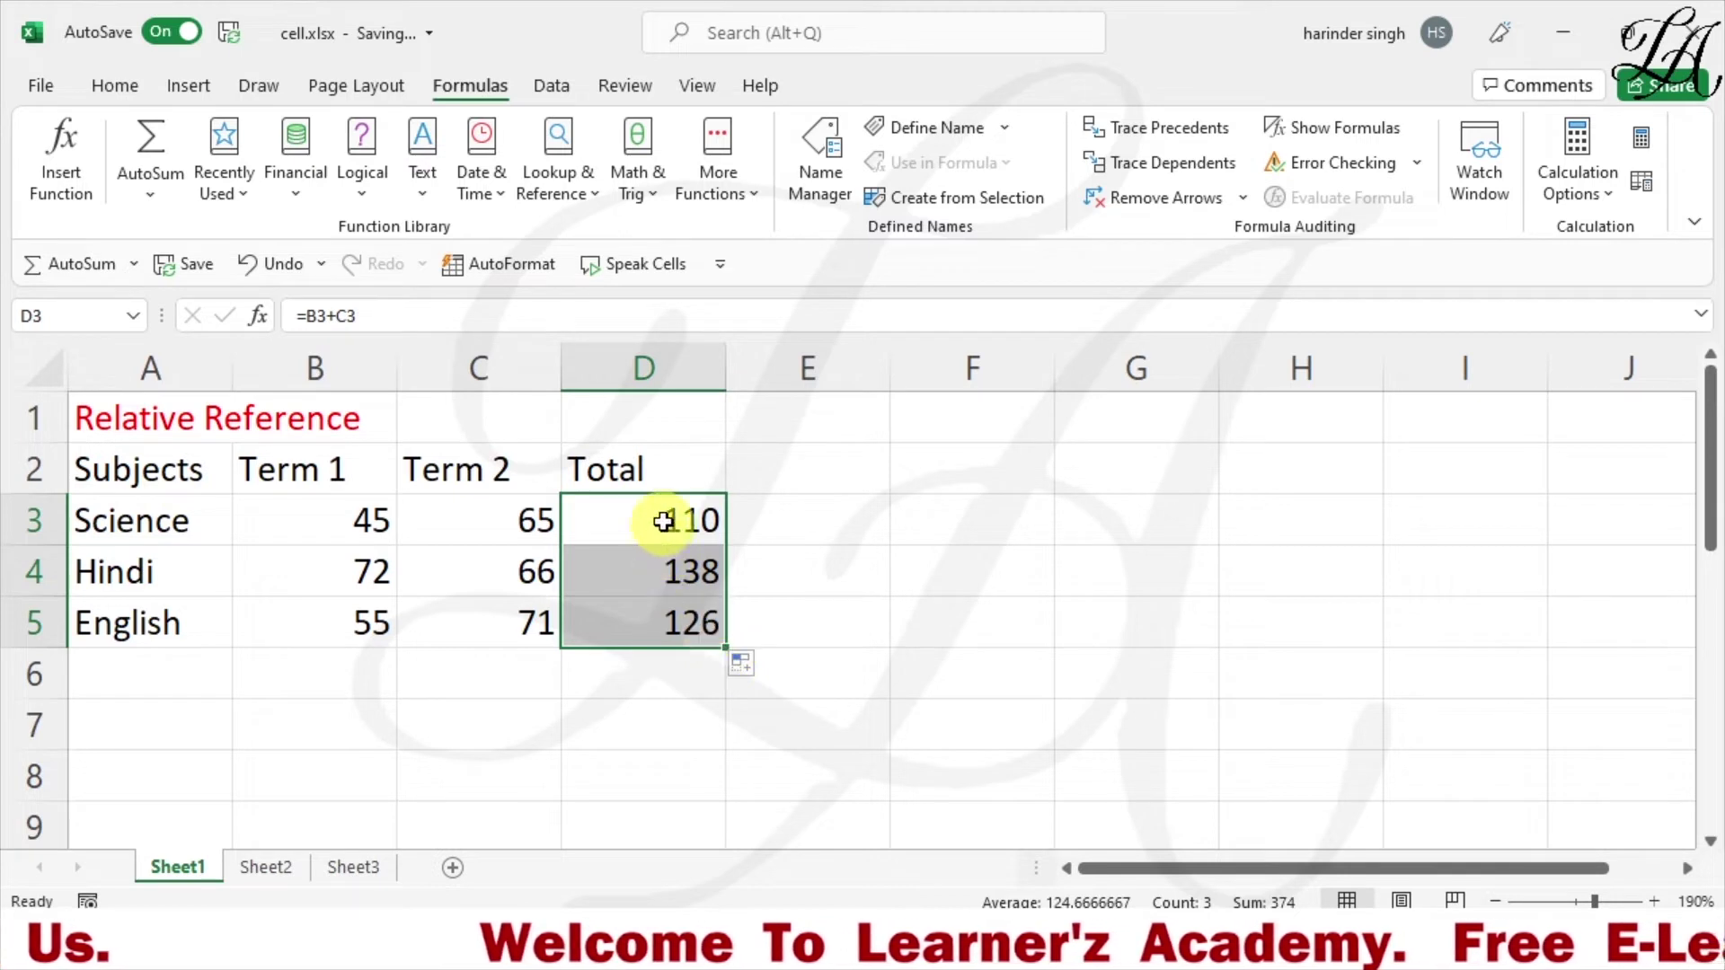
left_click(1319, 126)
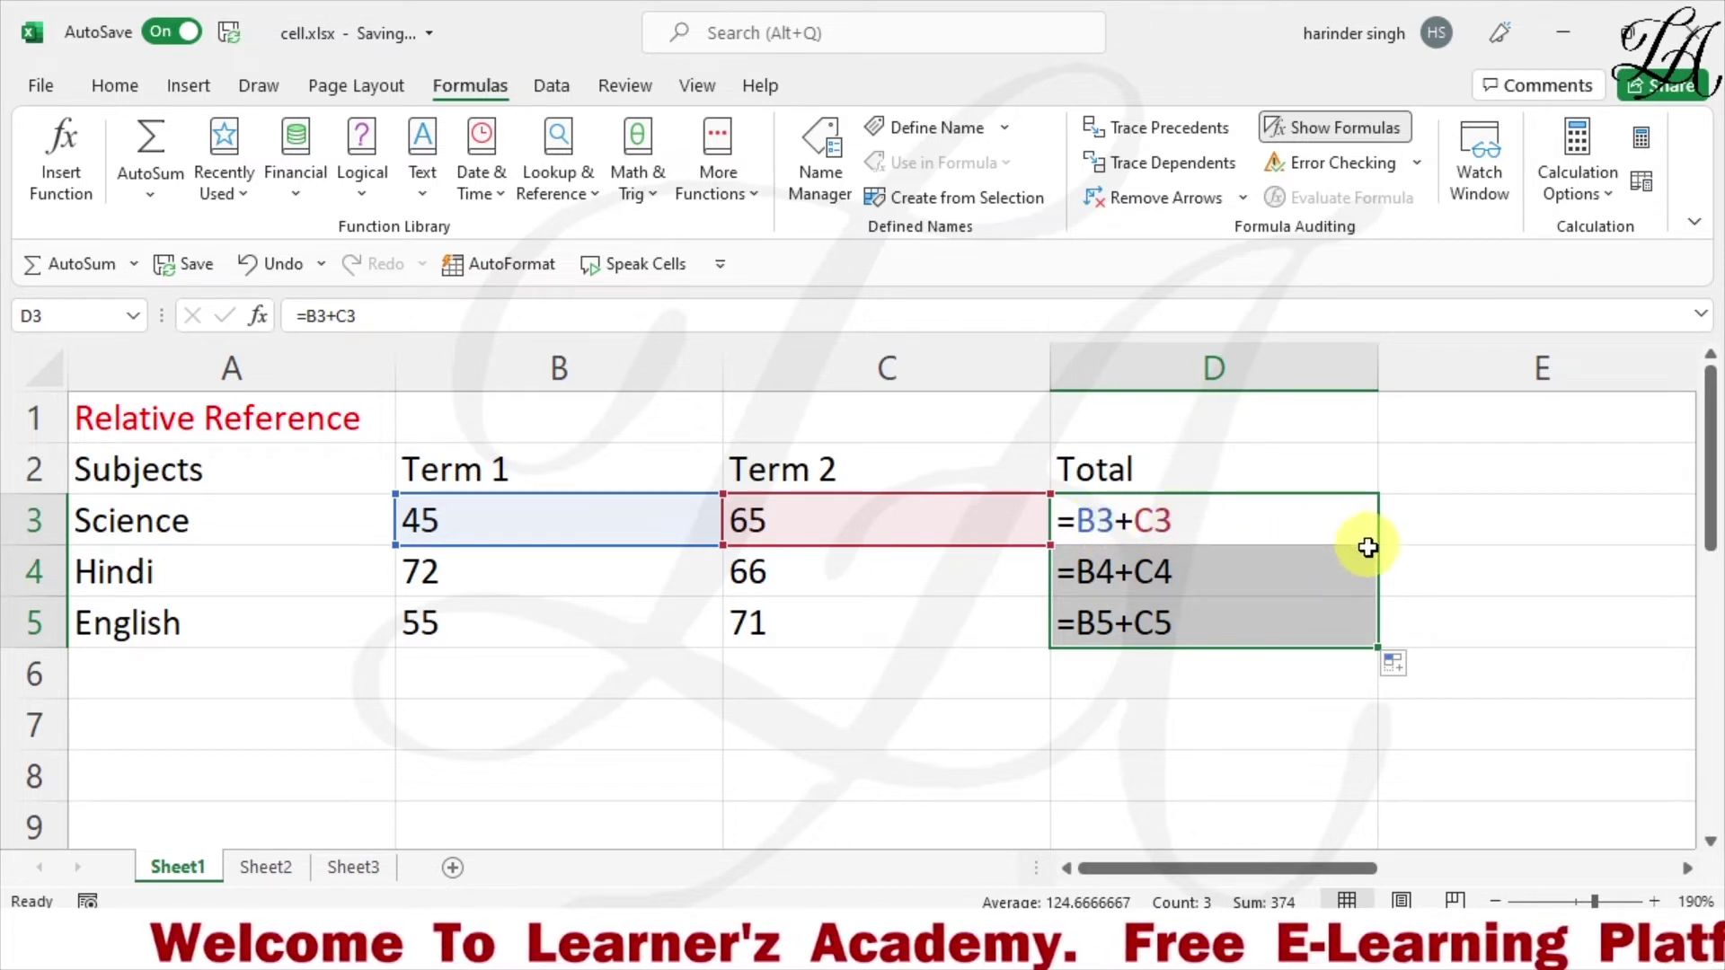
left_click(1110, 576)
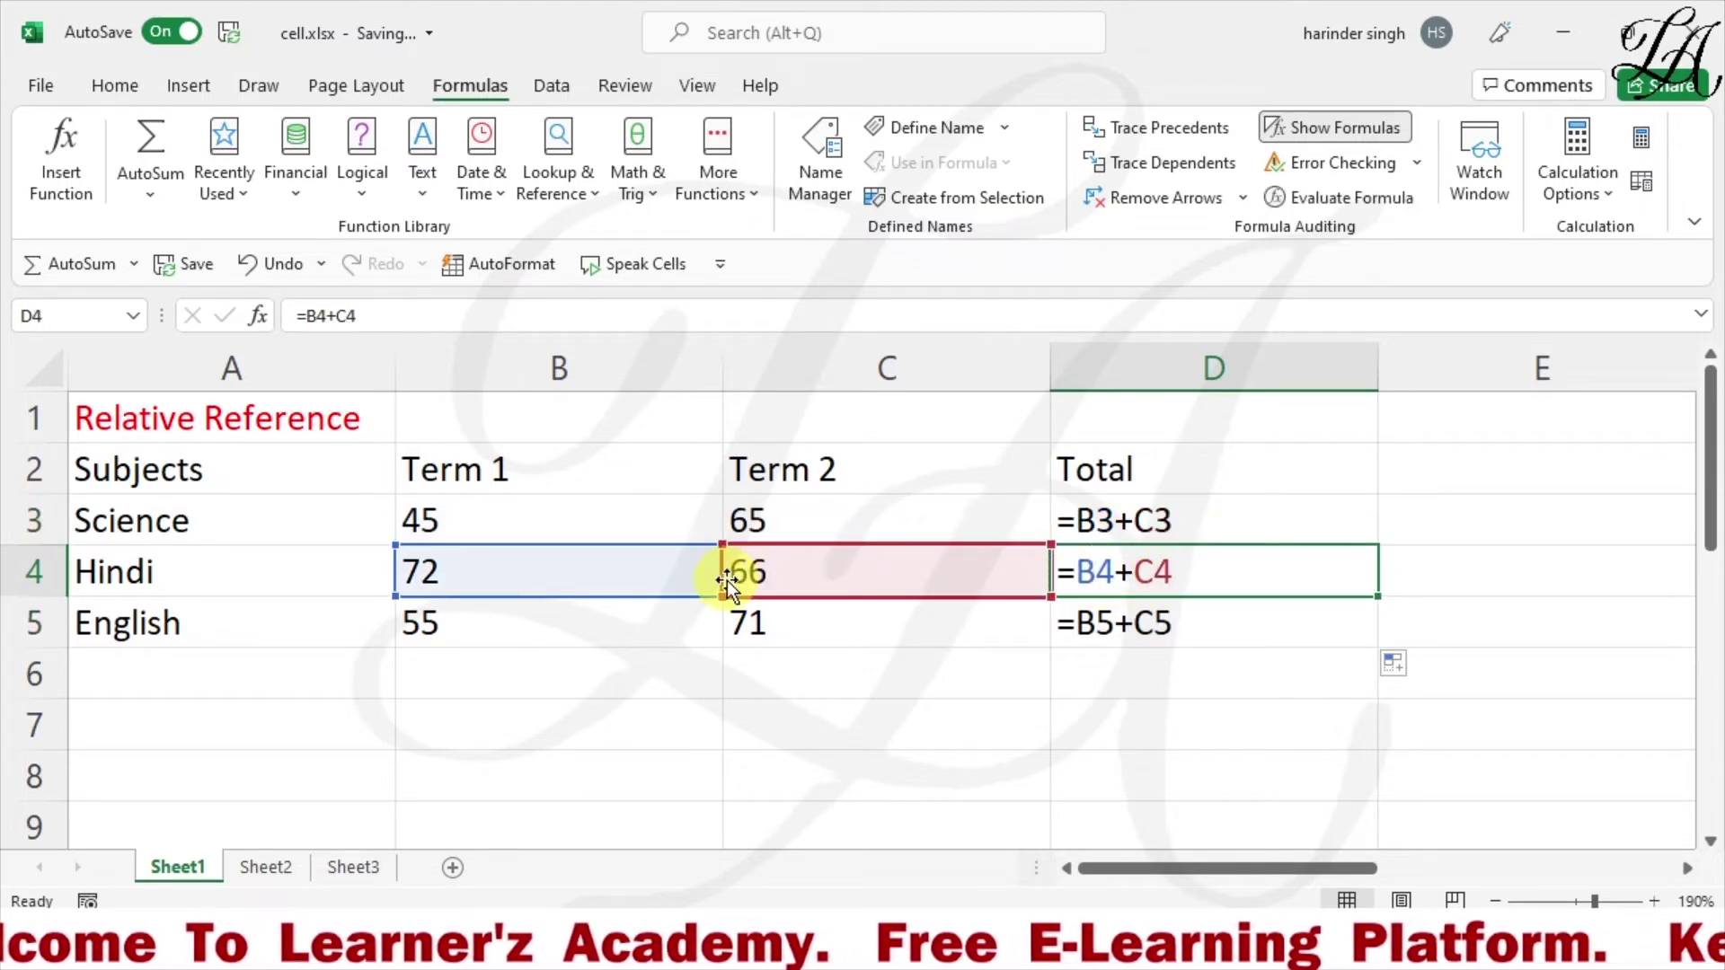
left_click(1126, 620)
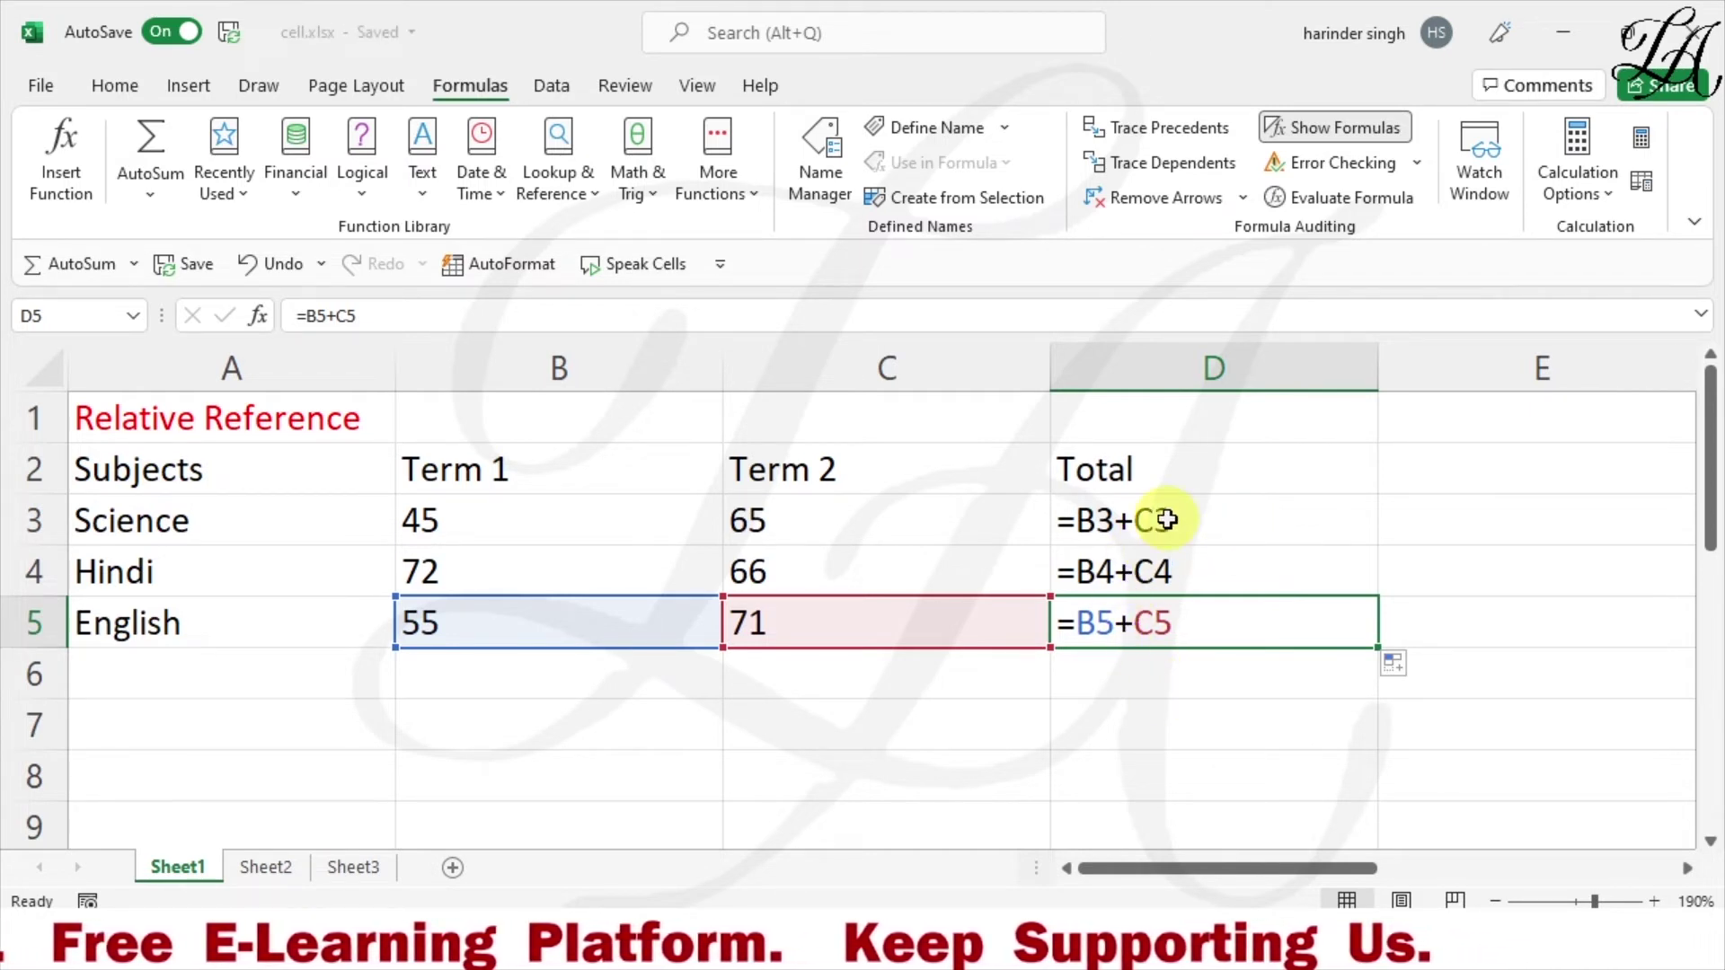
left_click(1362, 126)
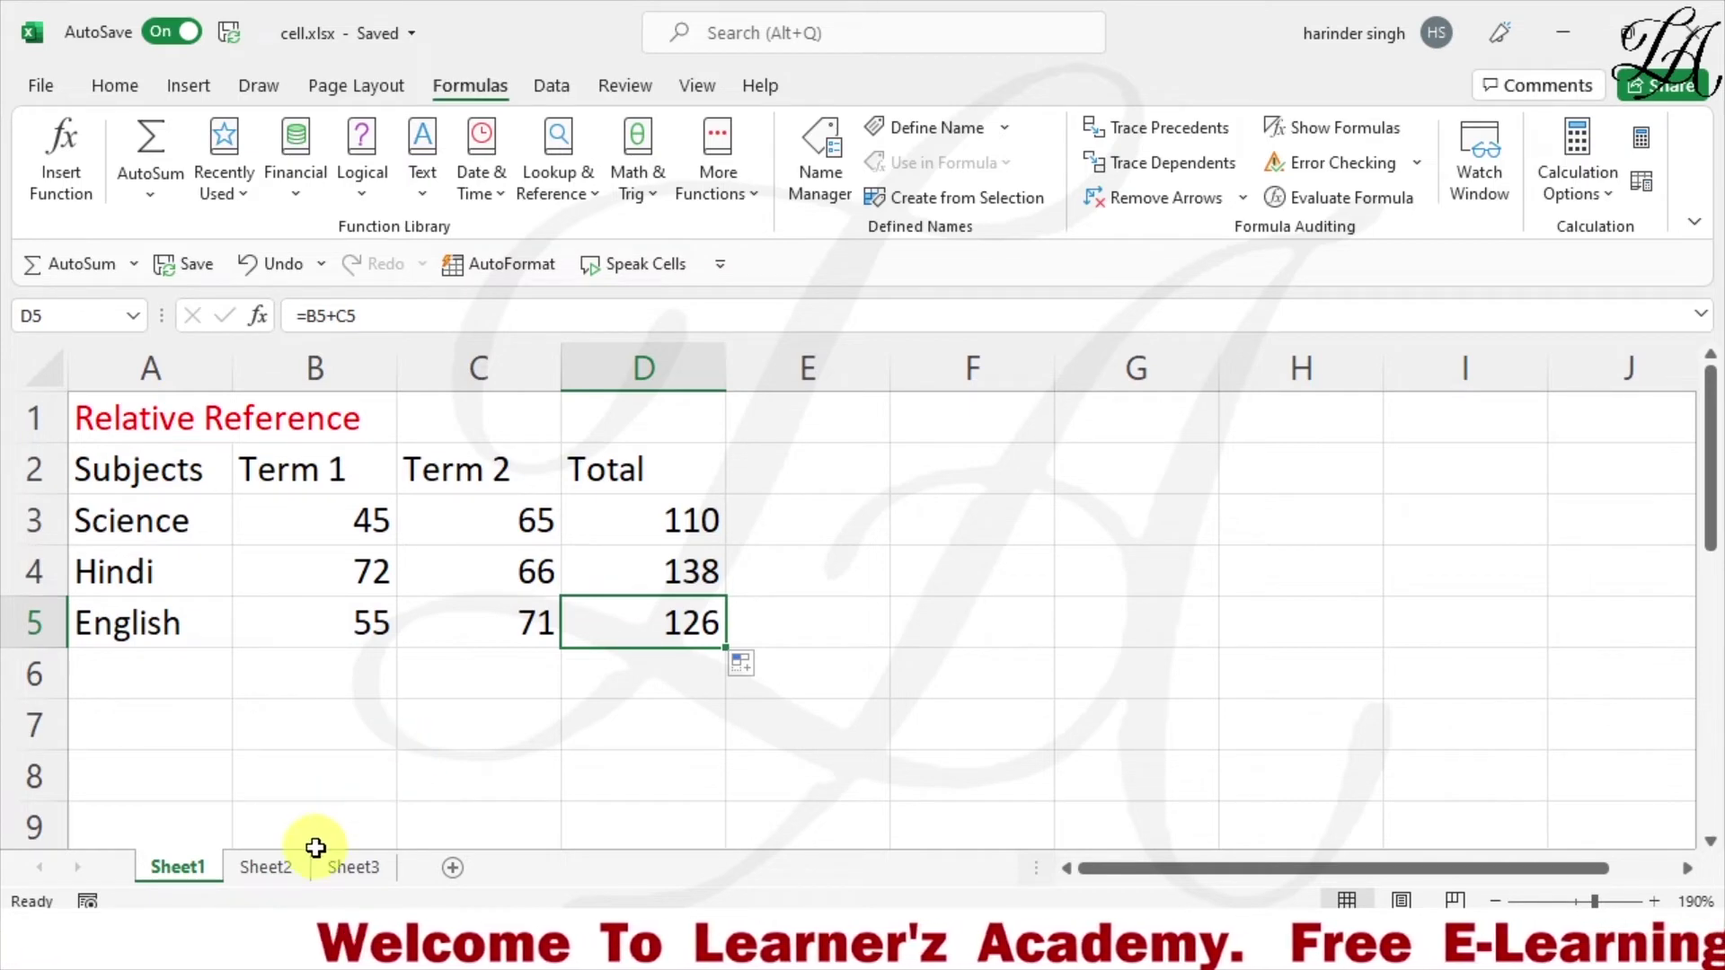
Open Sheet2 and examine the subjects, the Science row's term marks and Total, and the Percentage cell E4.
left_click(275, 868)
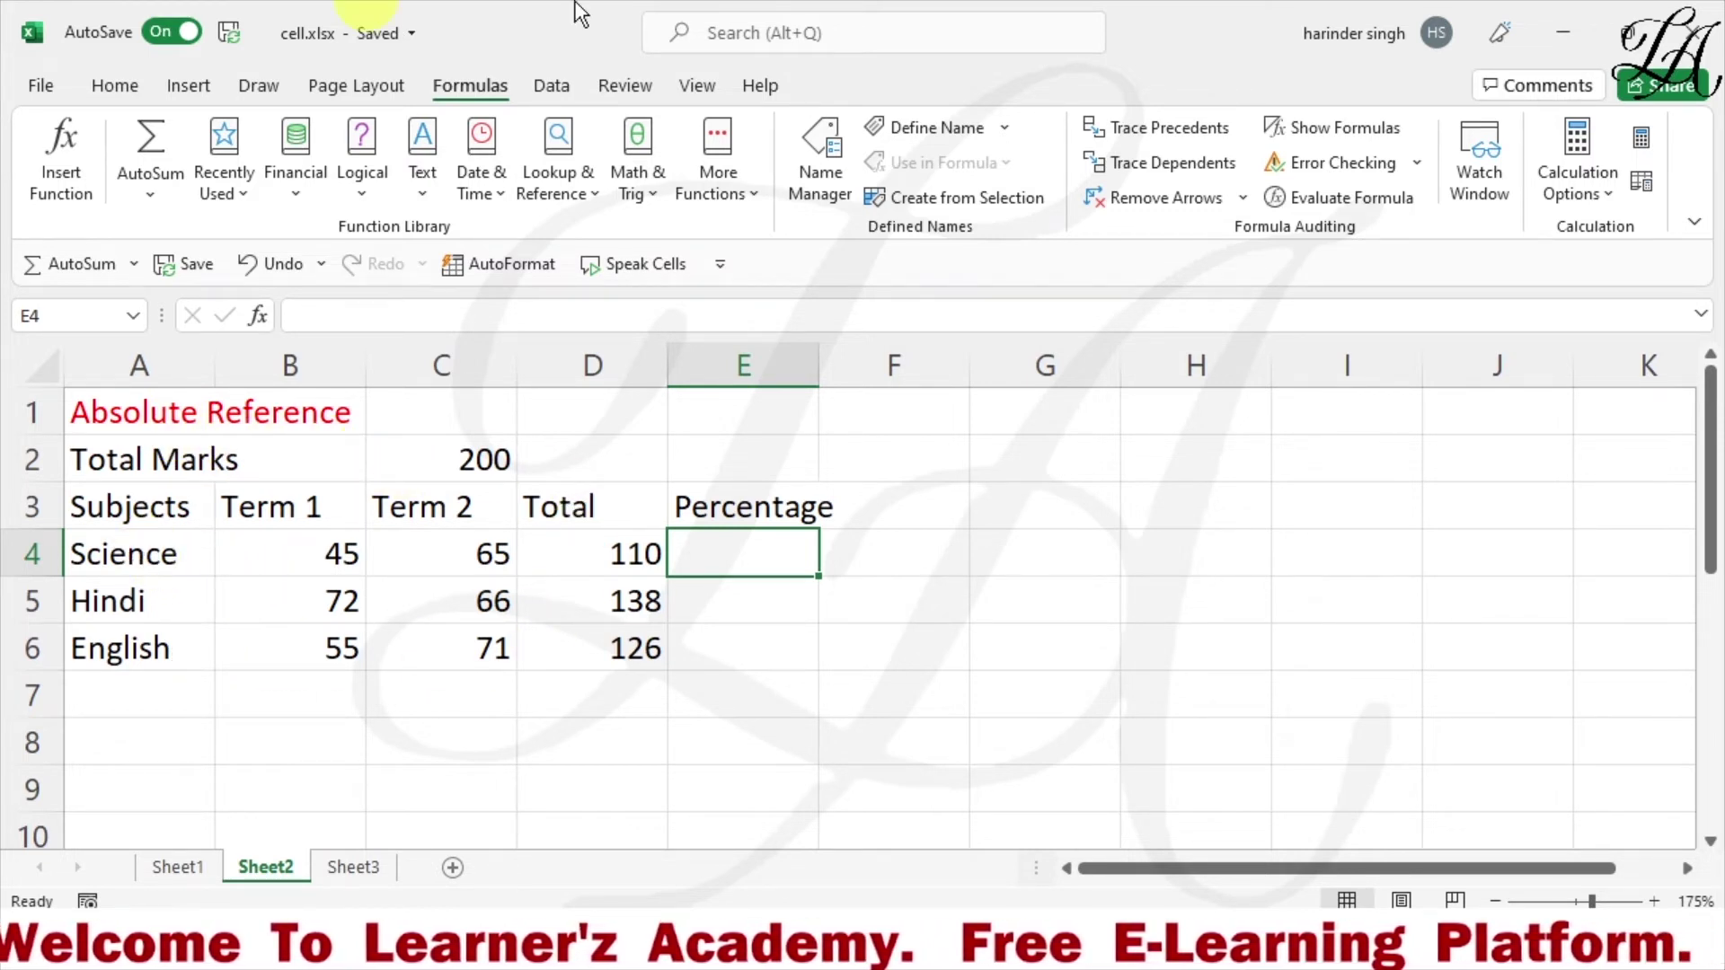
left_click(108, 555)
left_click(104, 596)
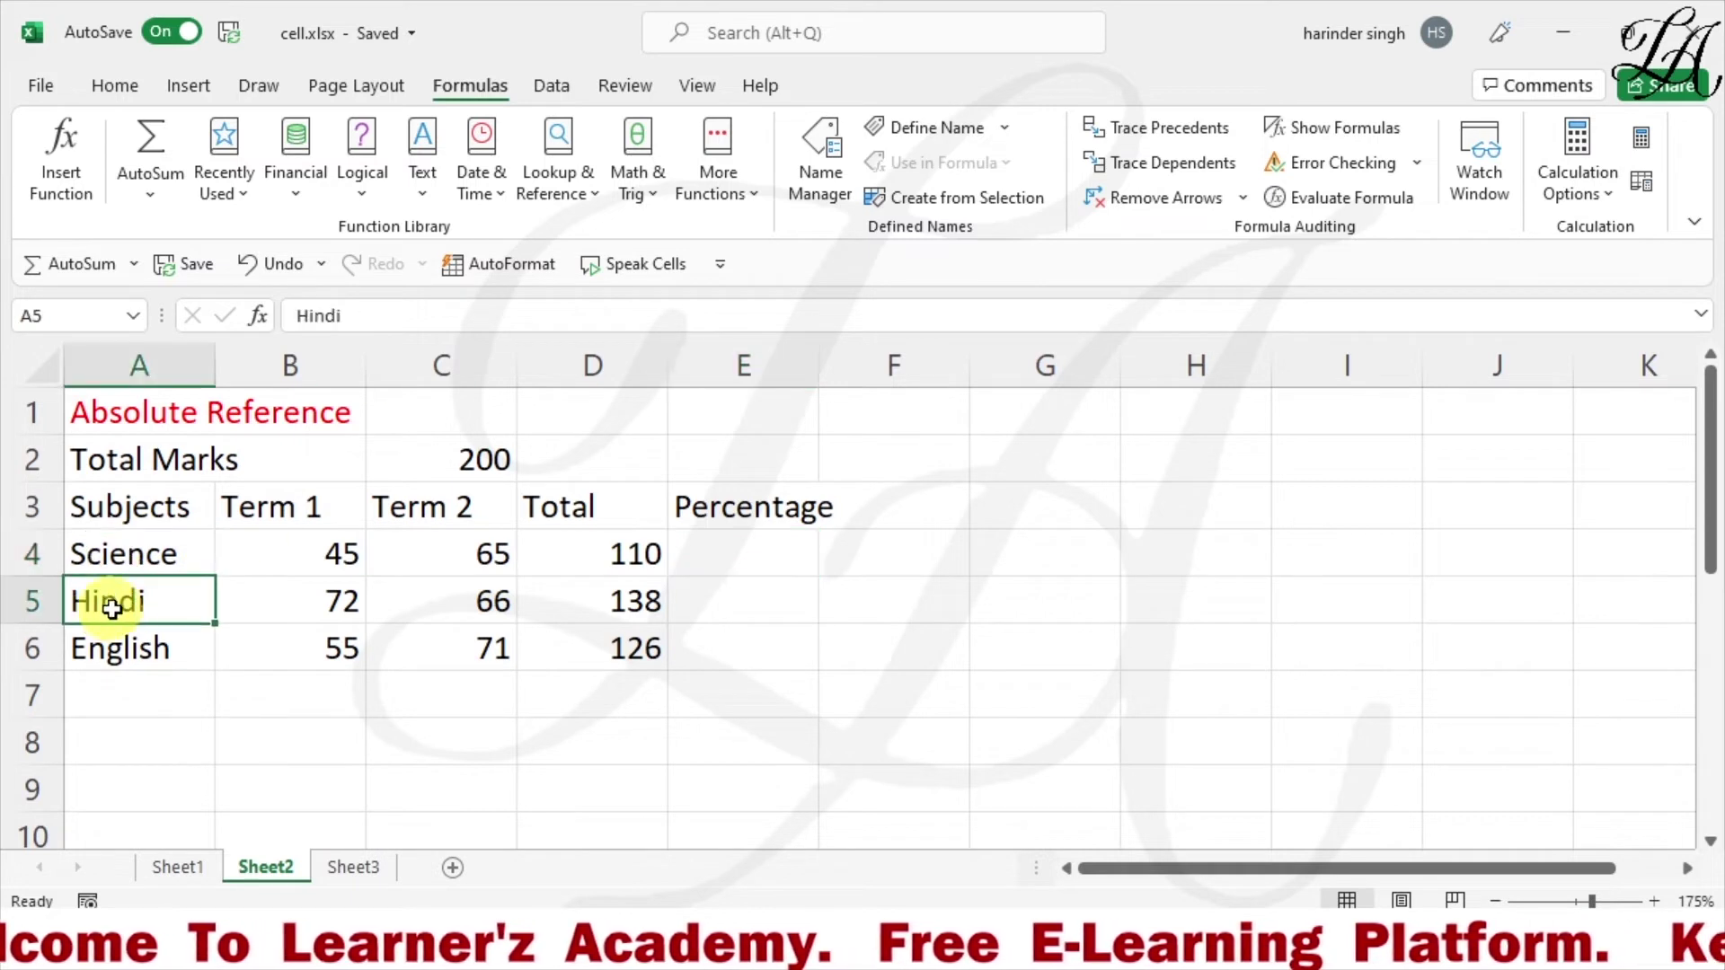
left_click(113, 647)
left_click(283, 553)
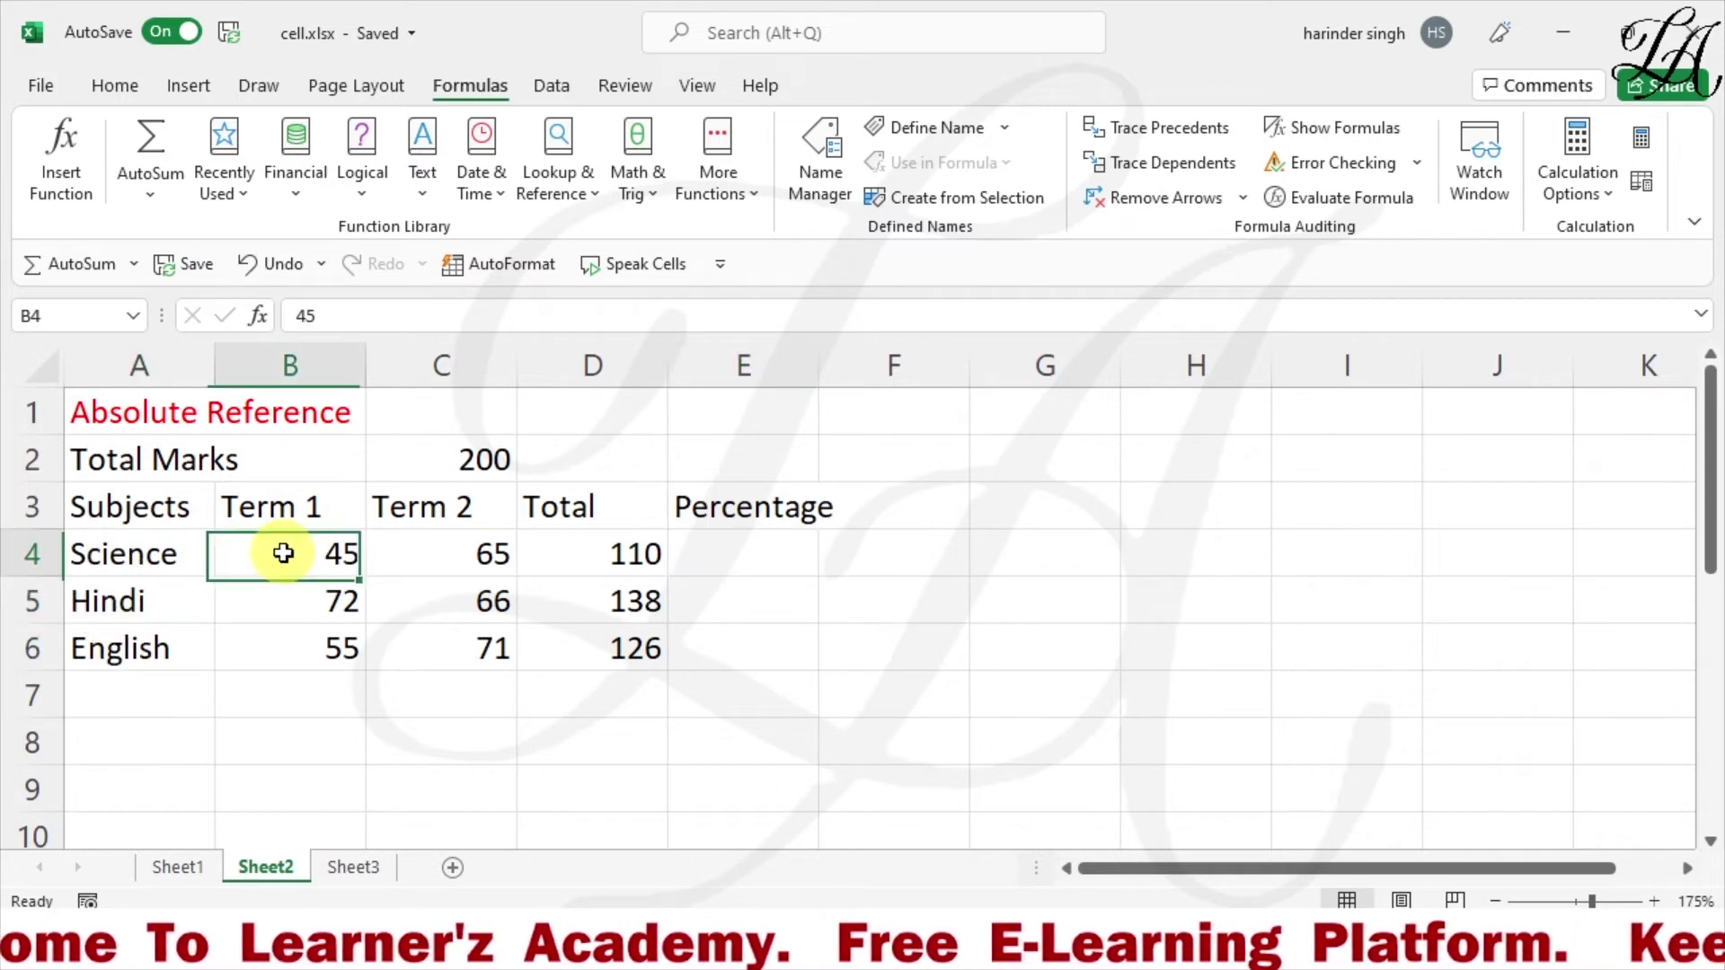
left_click(471, 549)
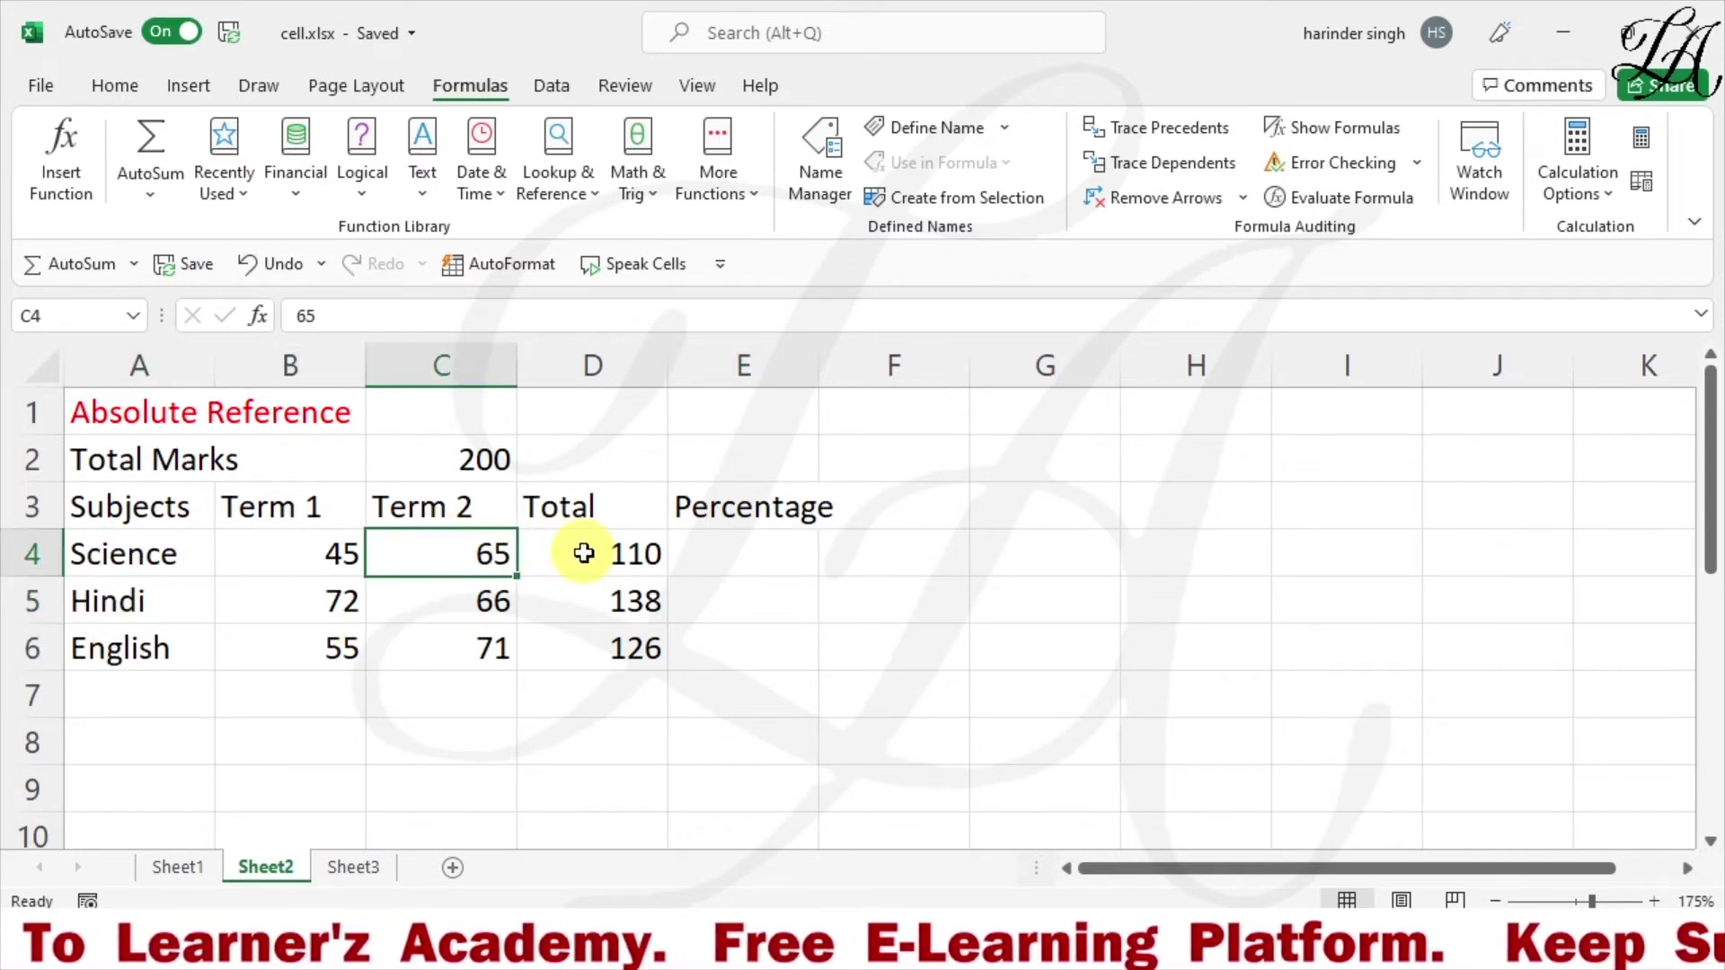
left_click(583, 552)
left_click(755, 557)
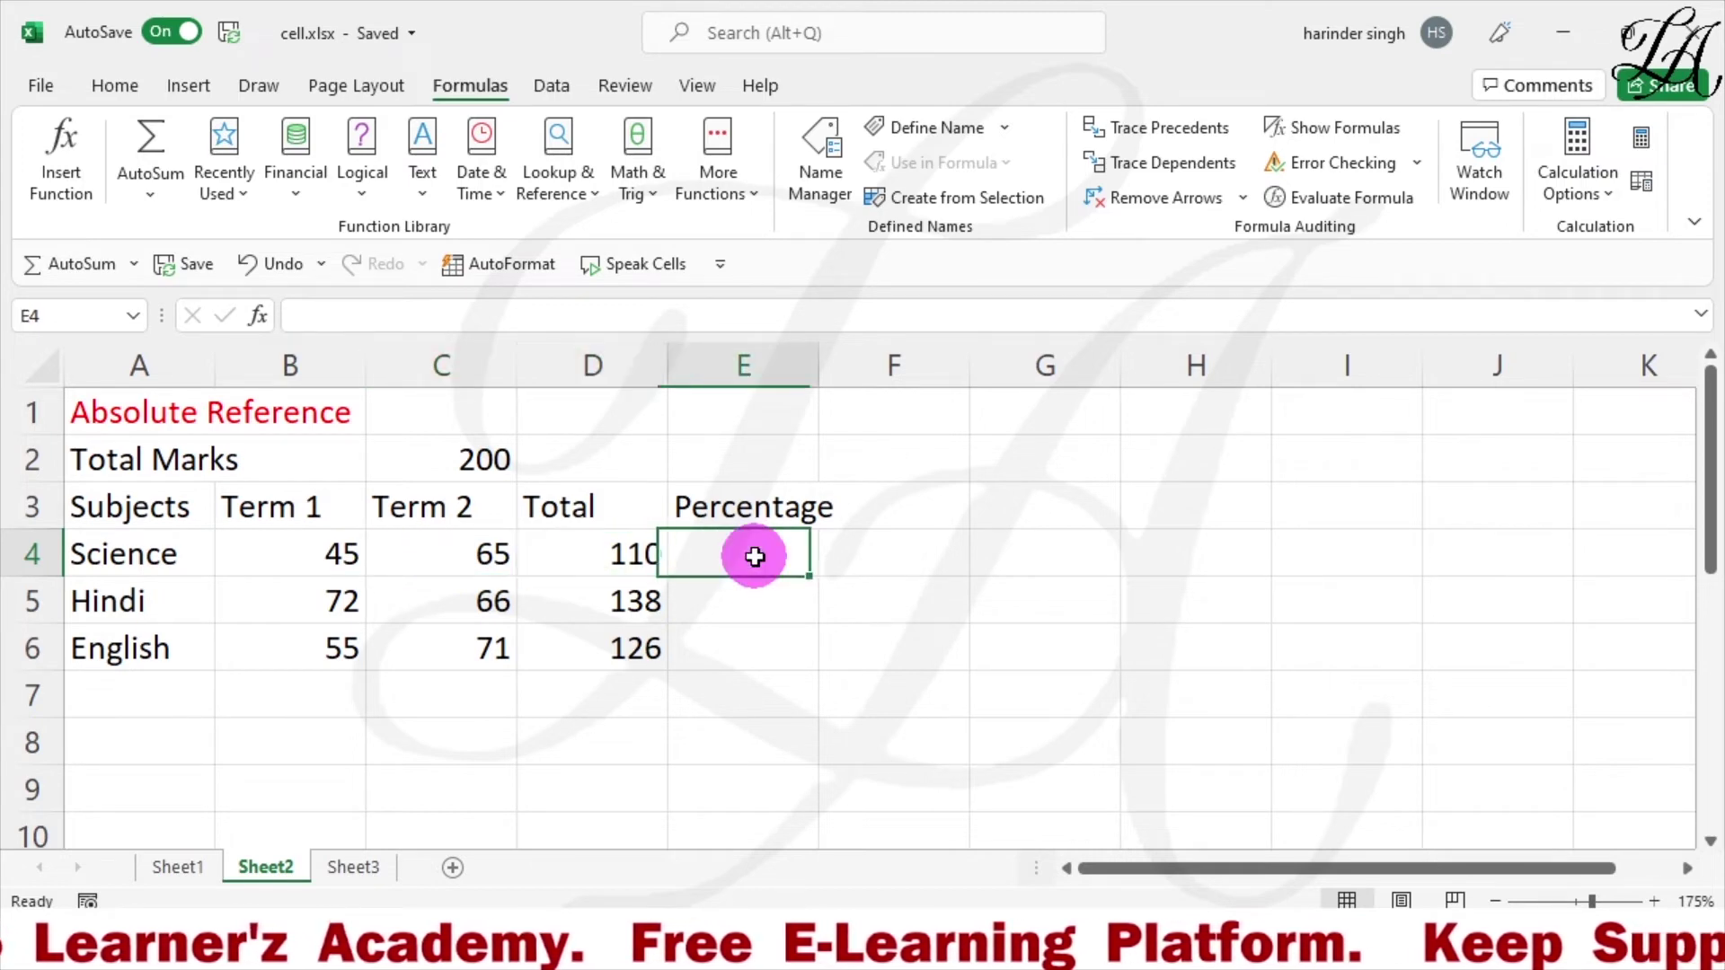
Try calculating the Science percentage in E4 with the relative formula =D4/C2 and filling it down through E6.
left_click(108, 81)
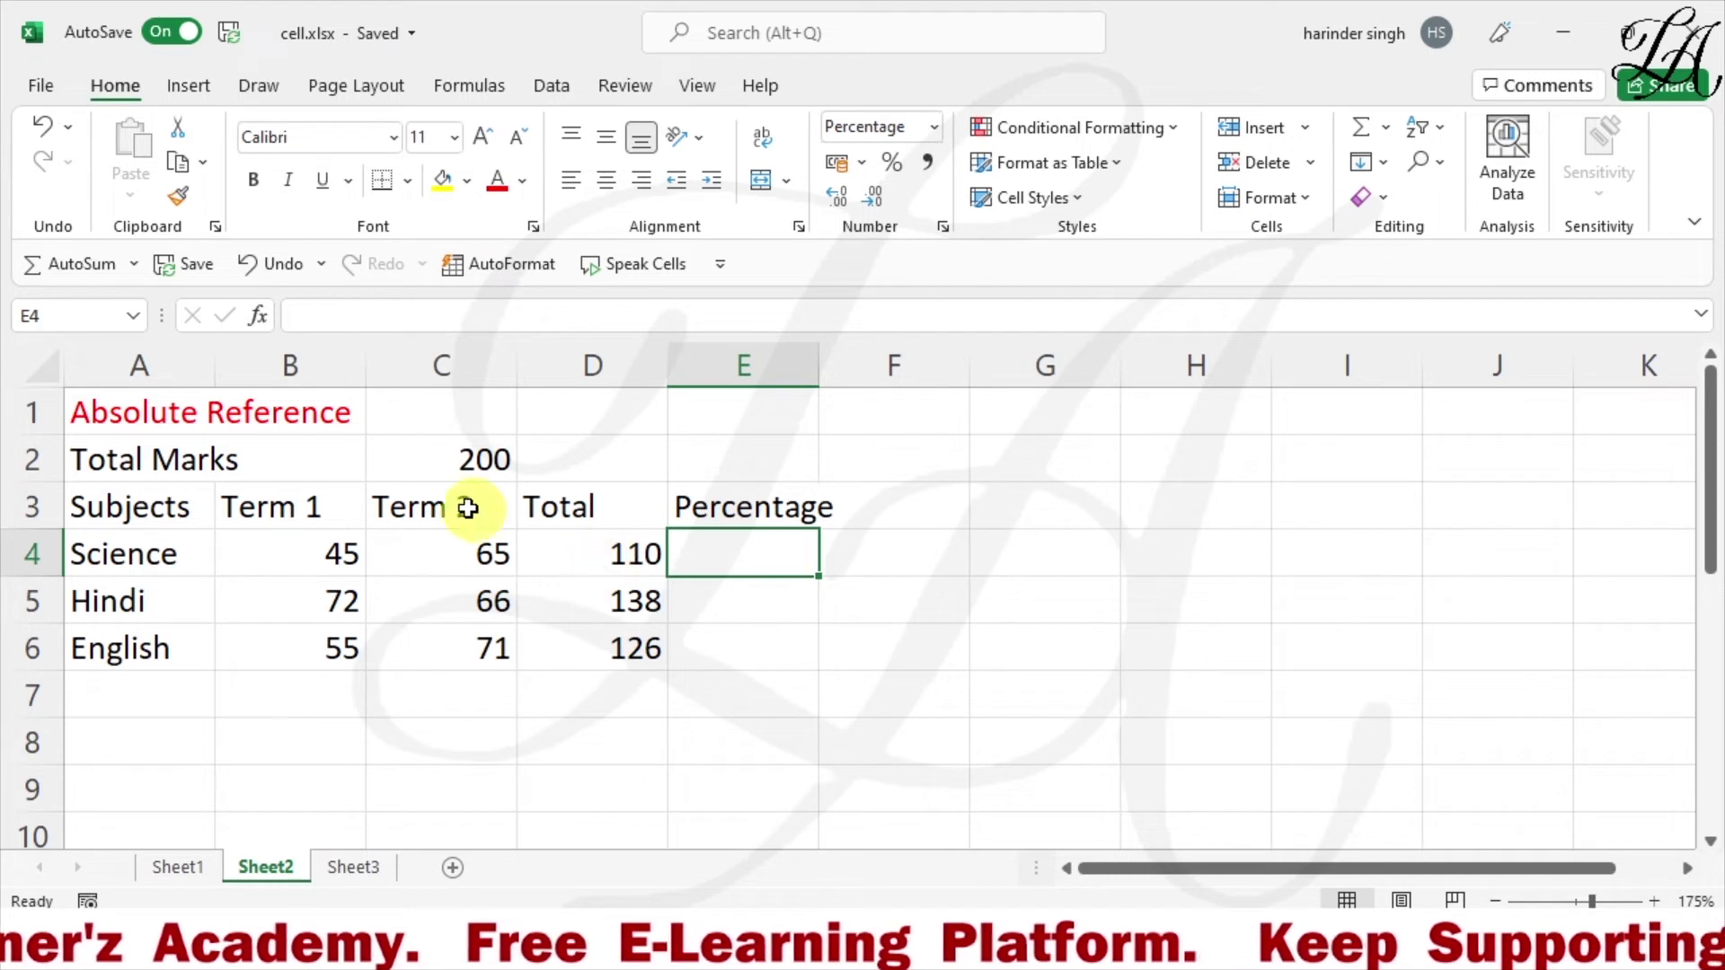
left_click(452, 456)
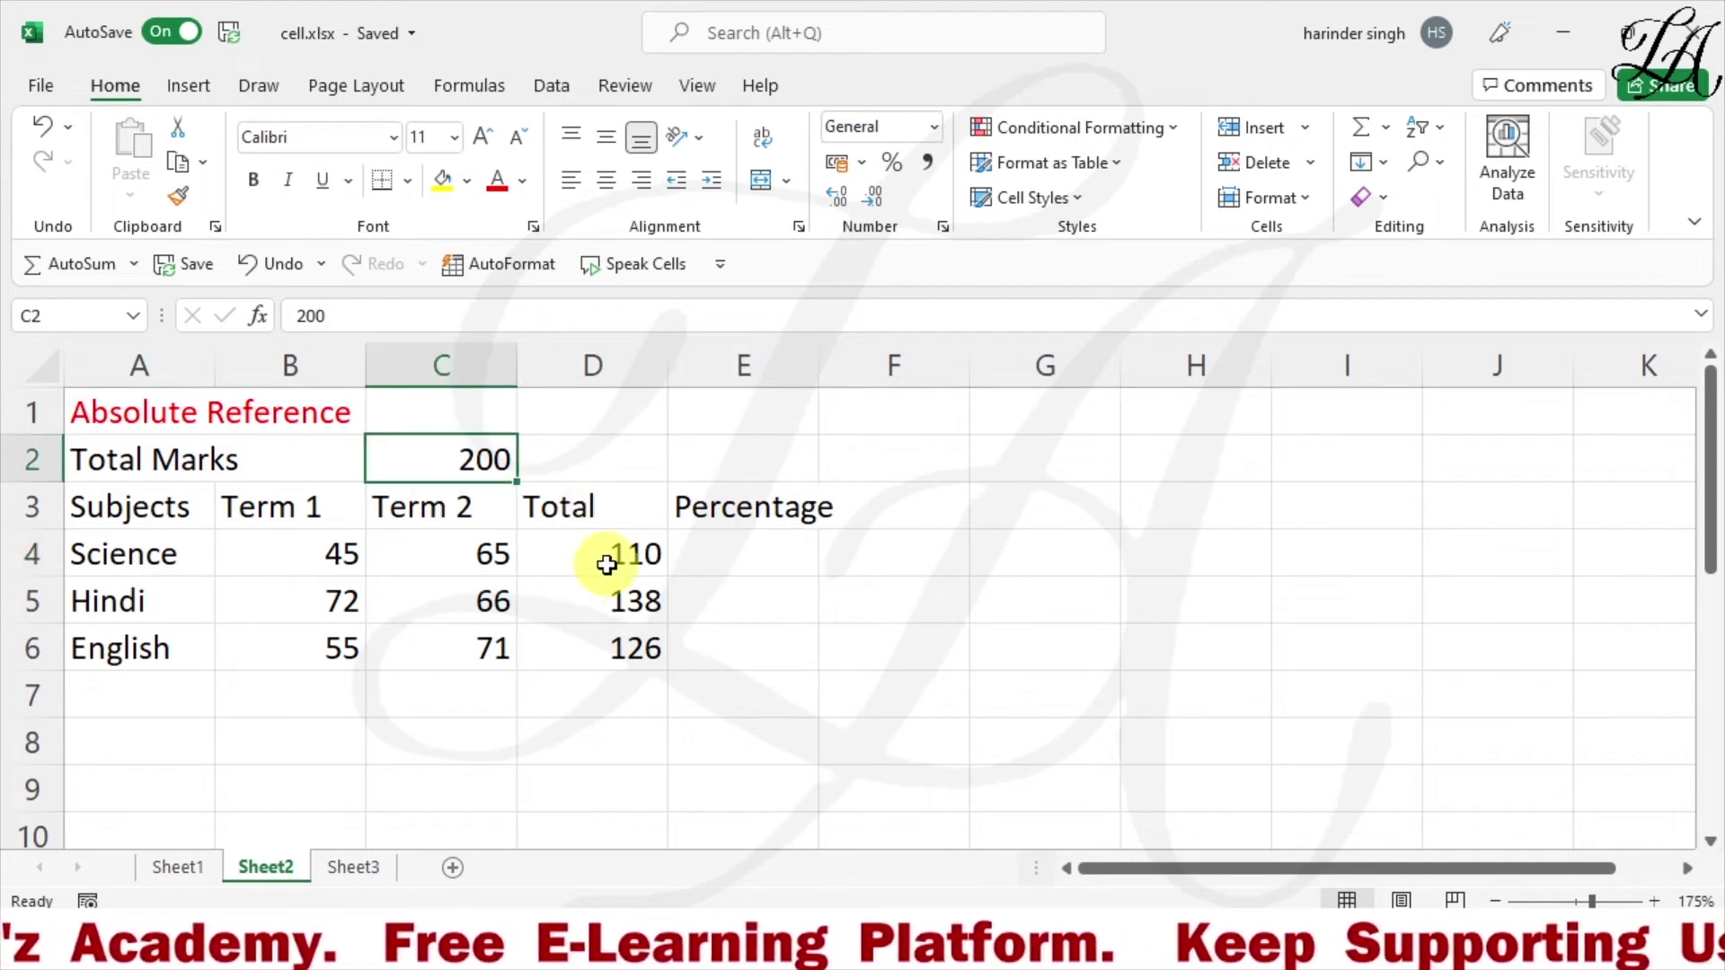
left_click(604, 564)
left_click(744, 562)
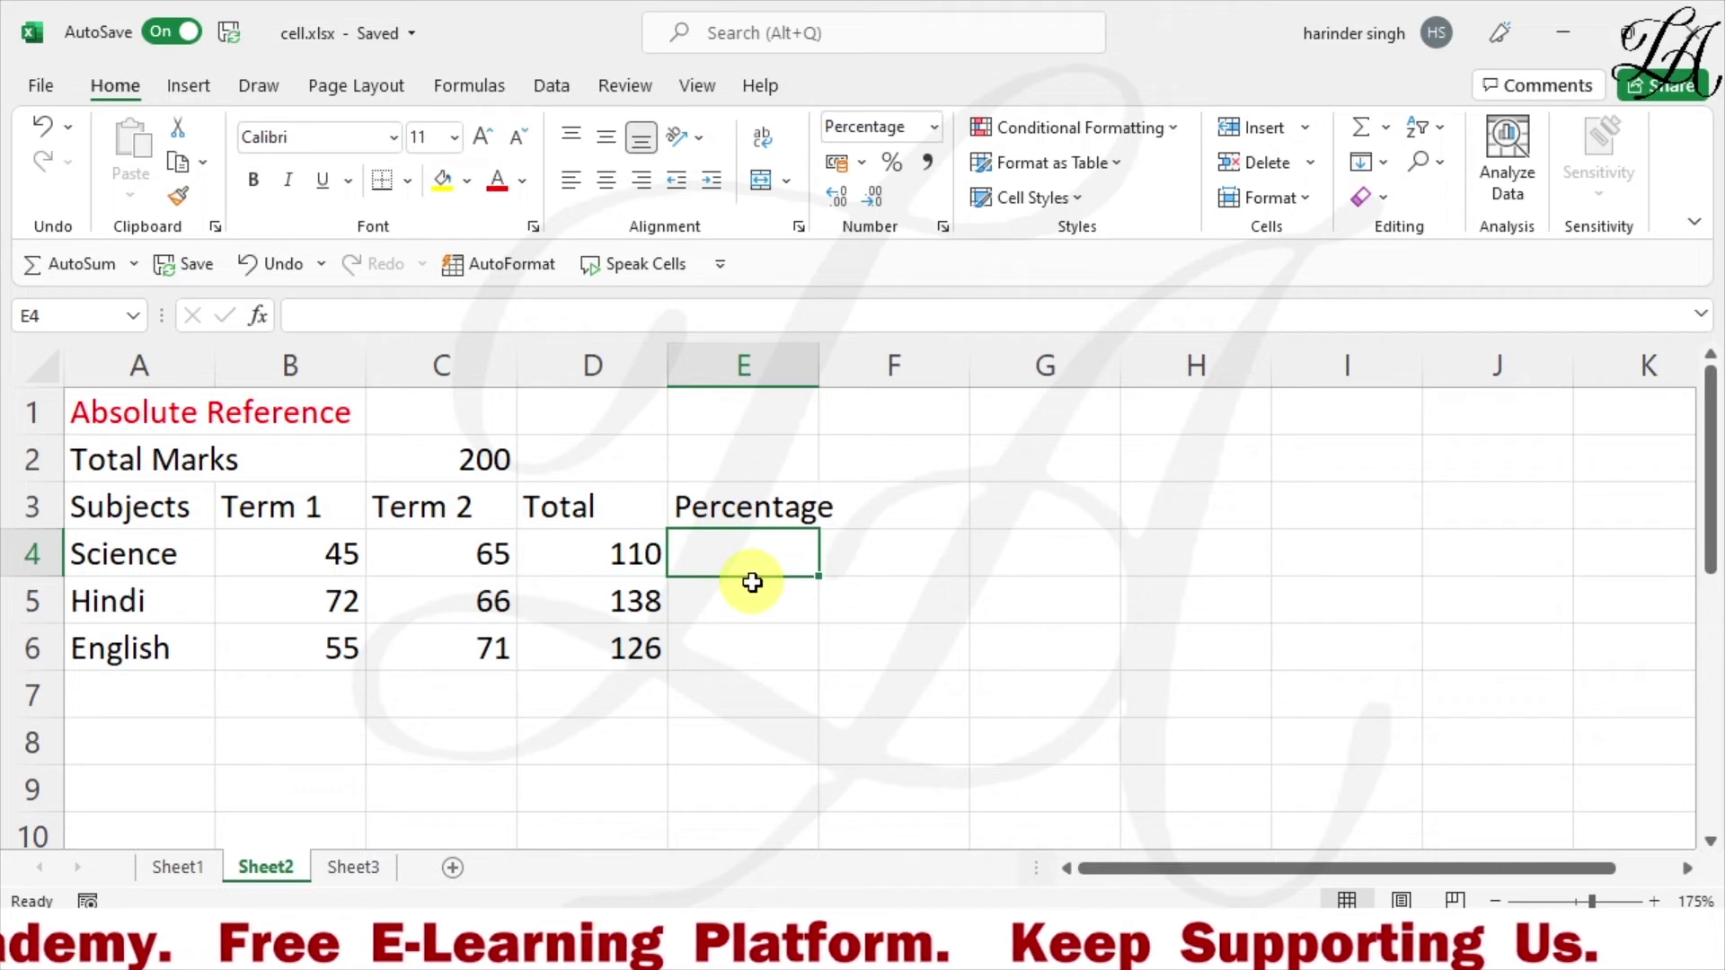
type("=")
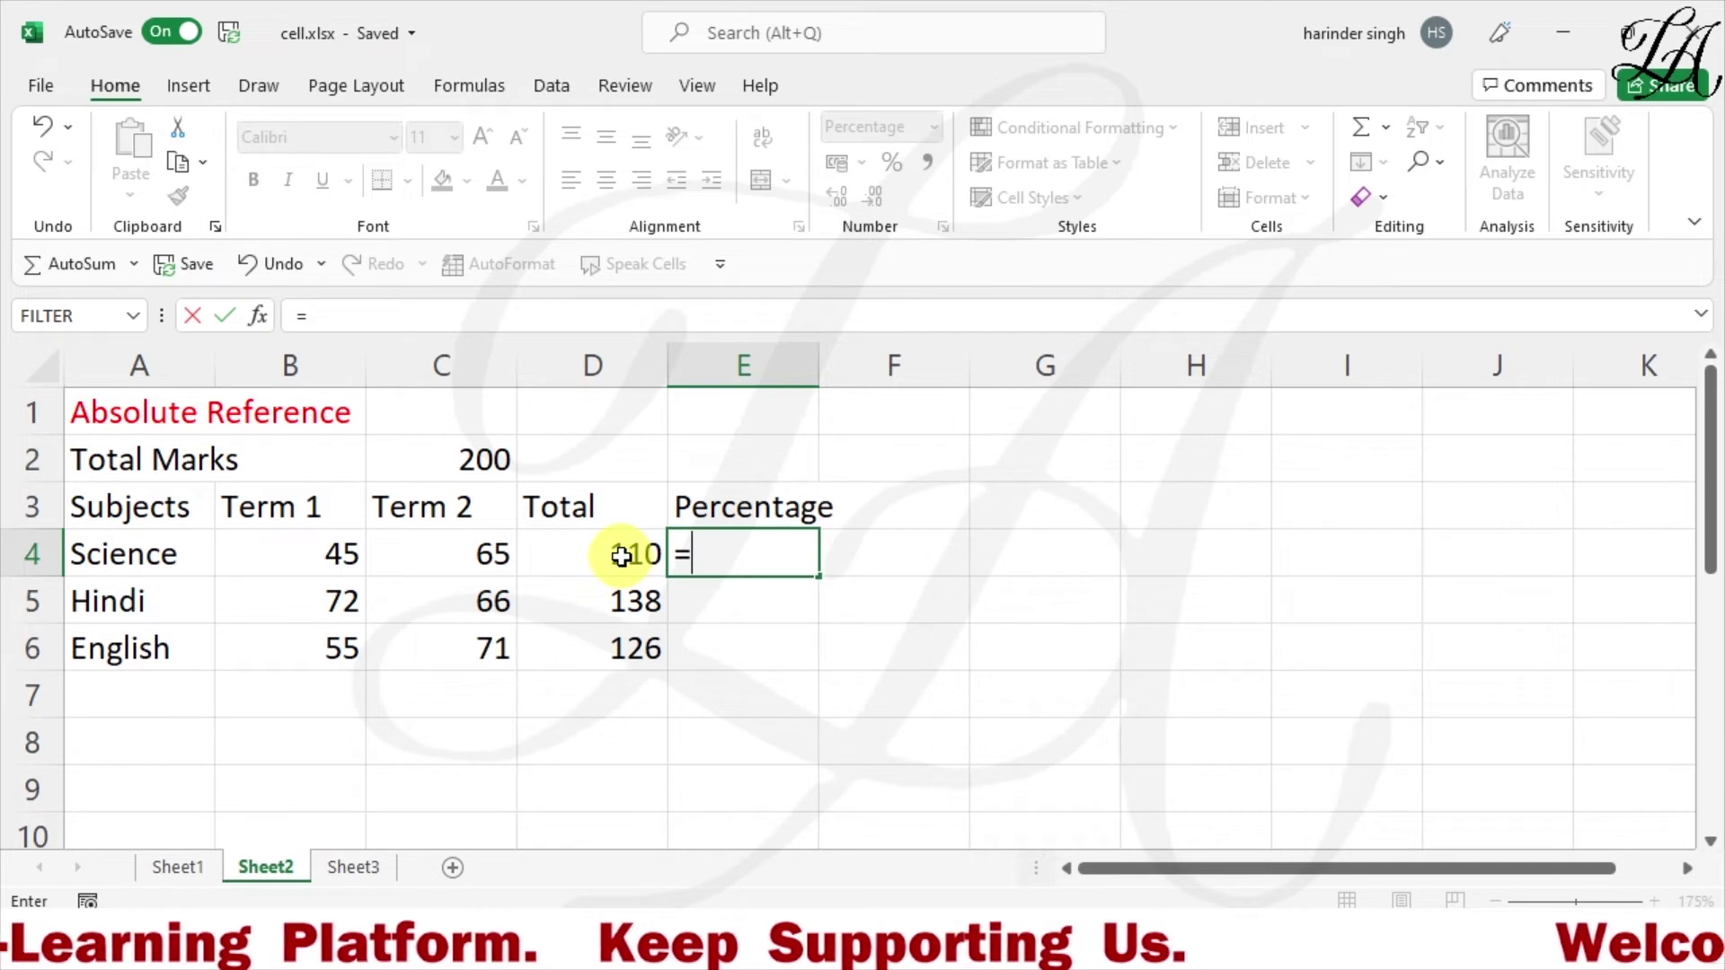
left_click(579, 554)
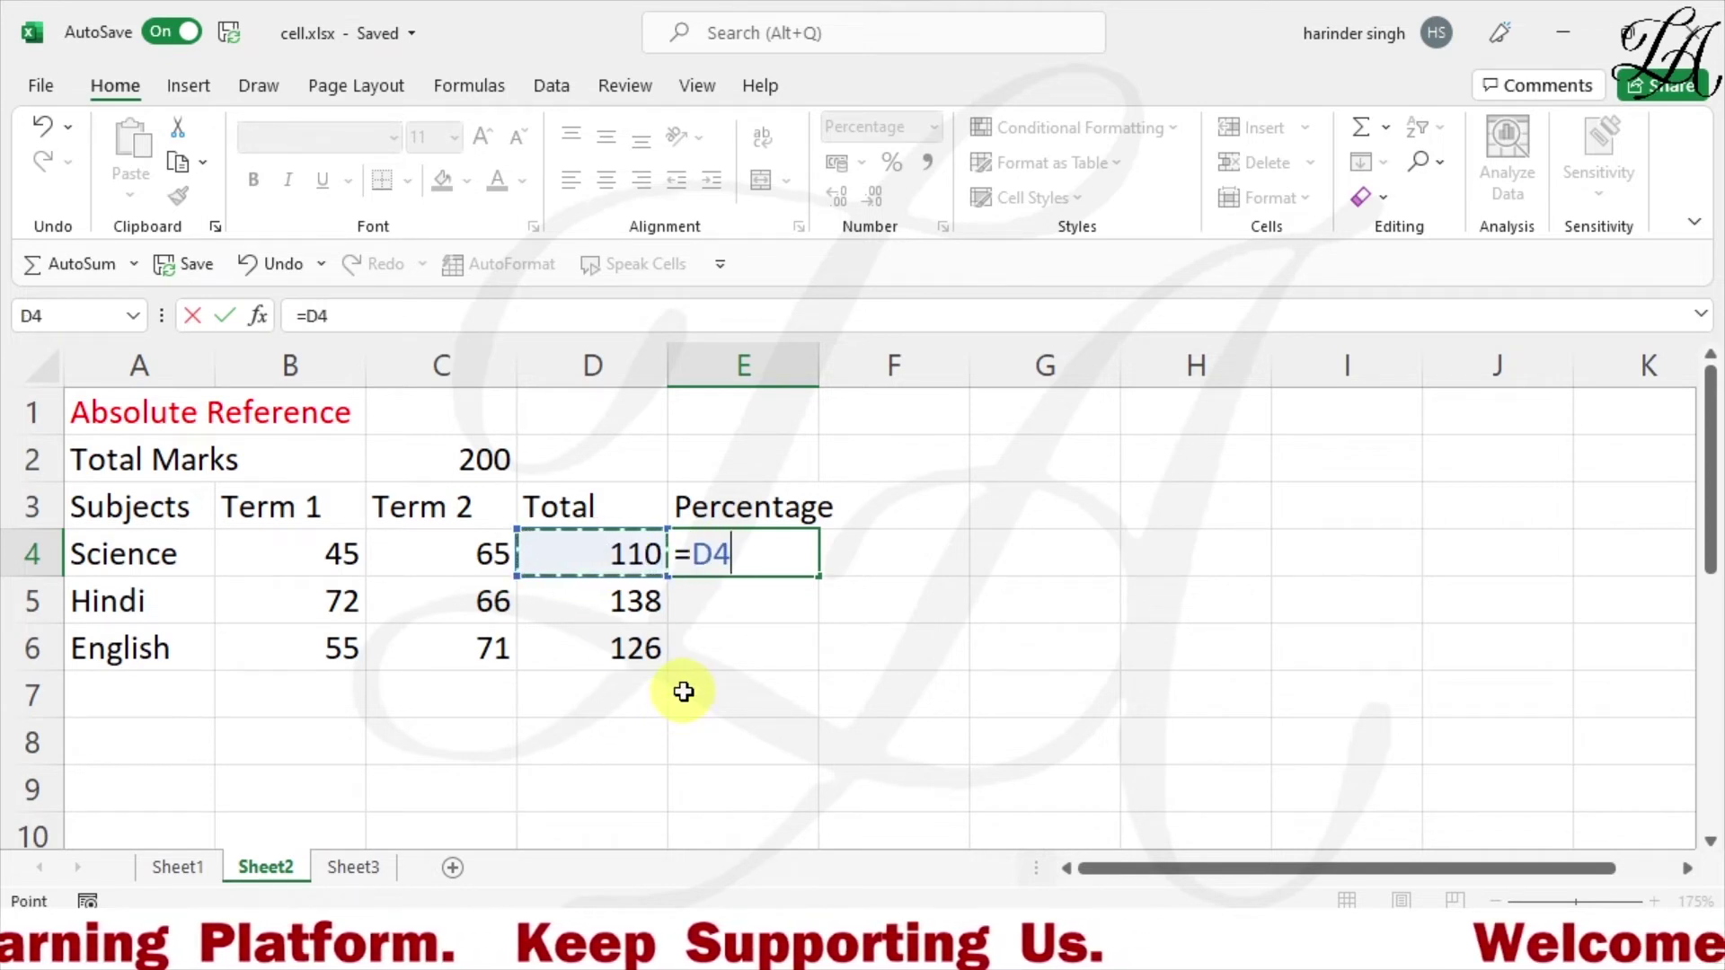
type("/")
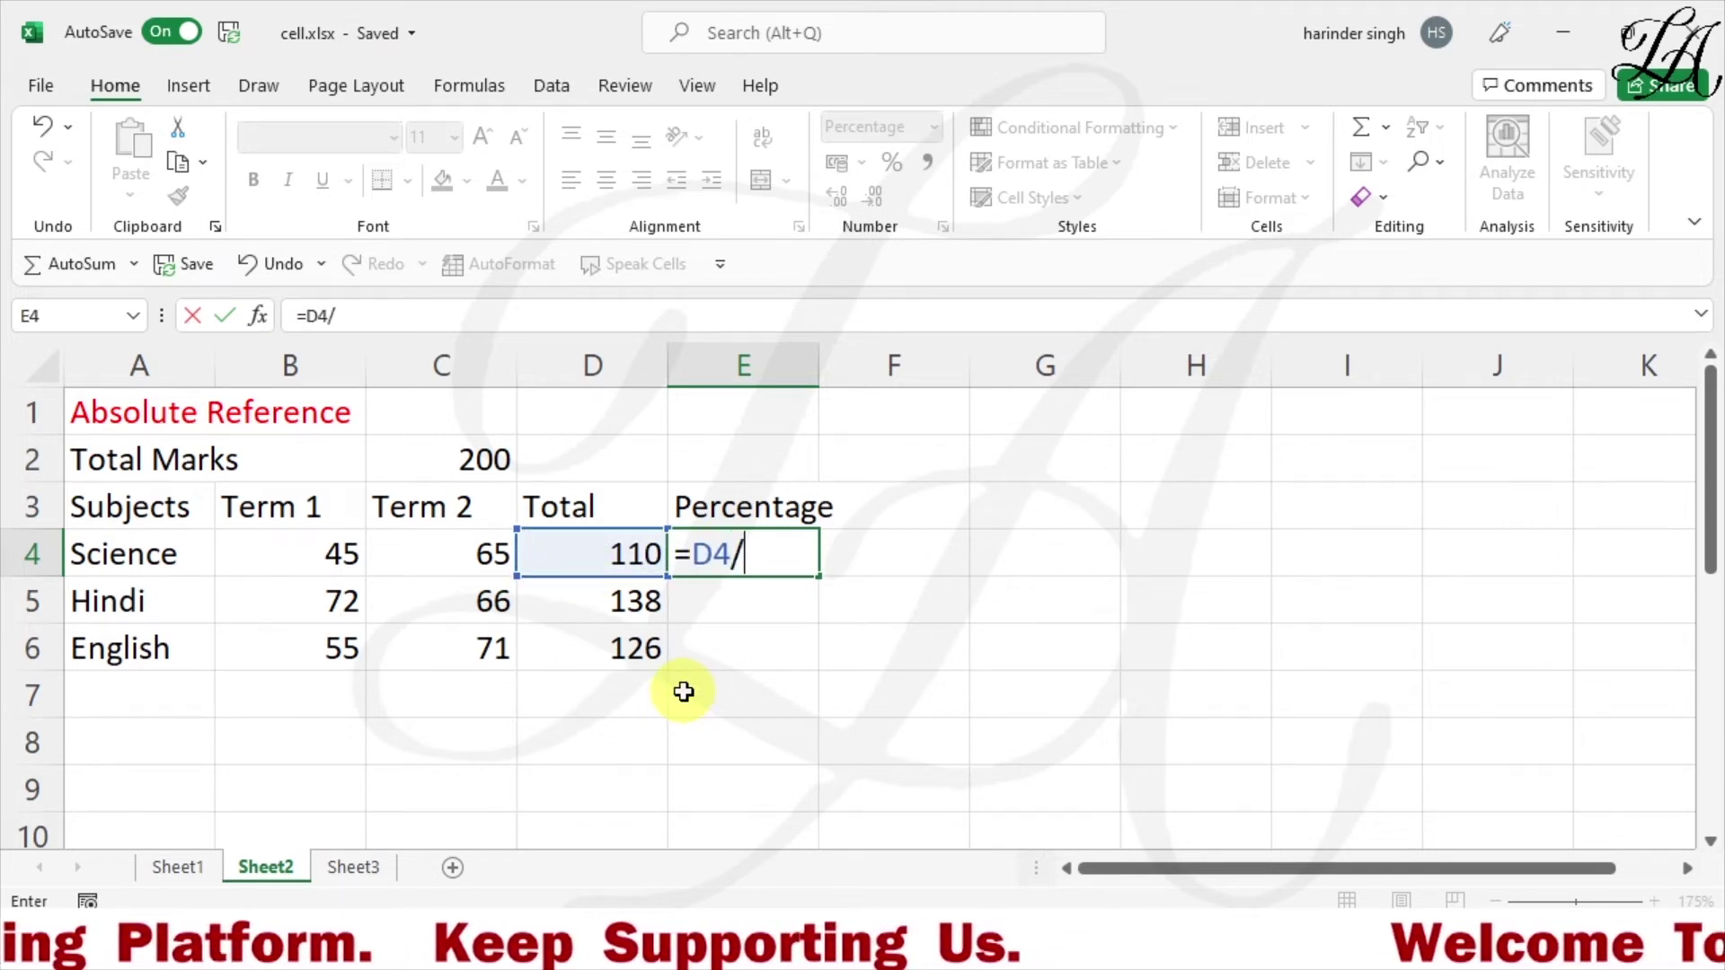
left_click(426, 461)
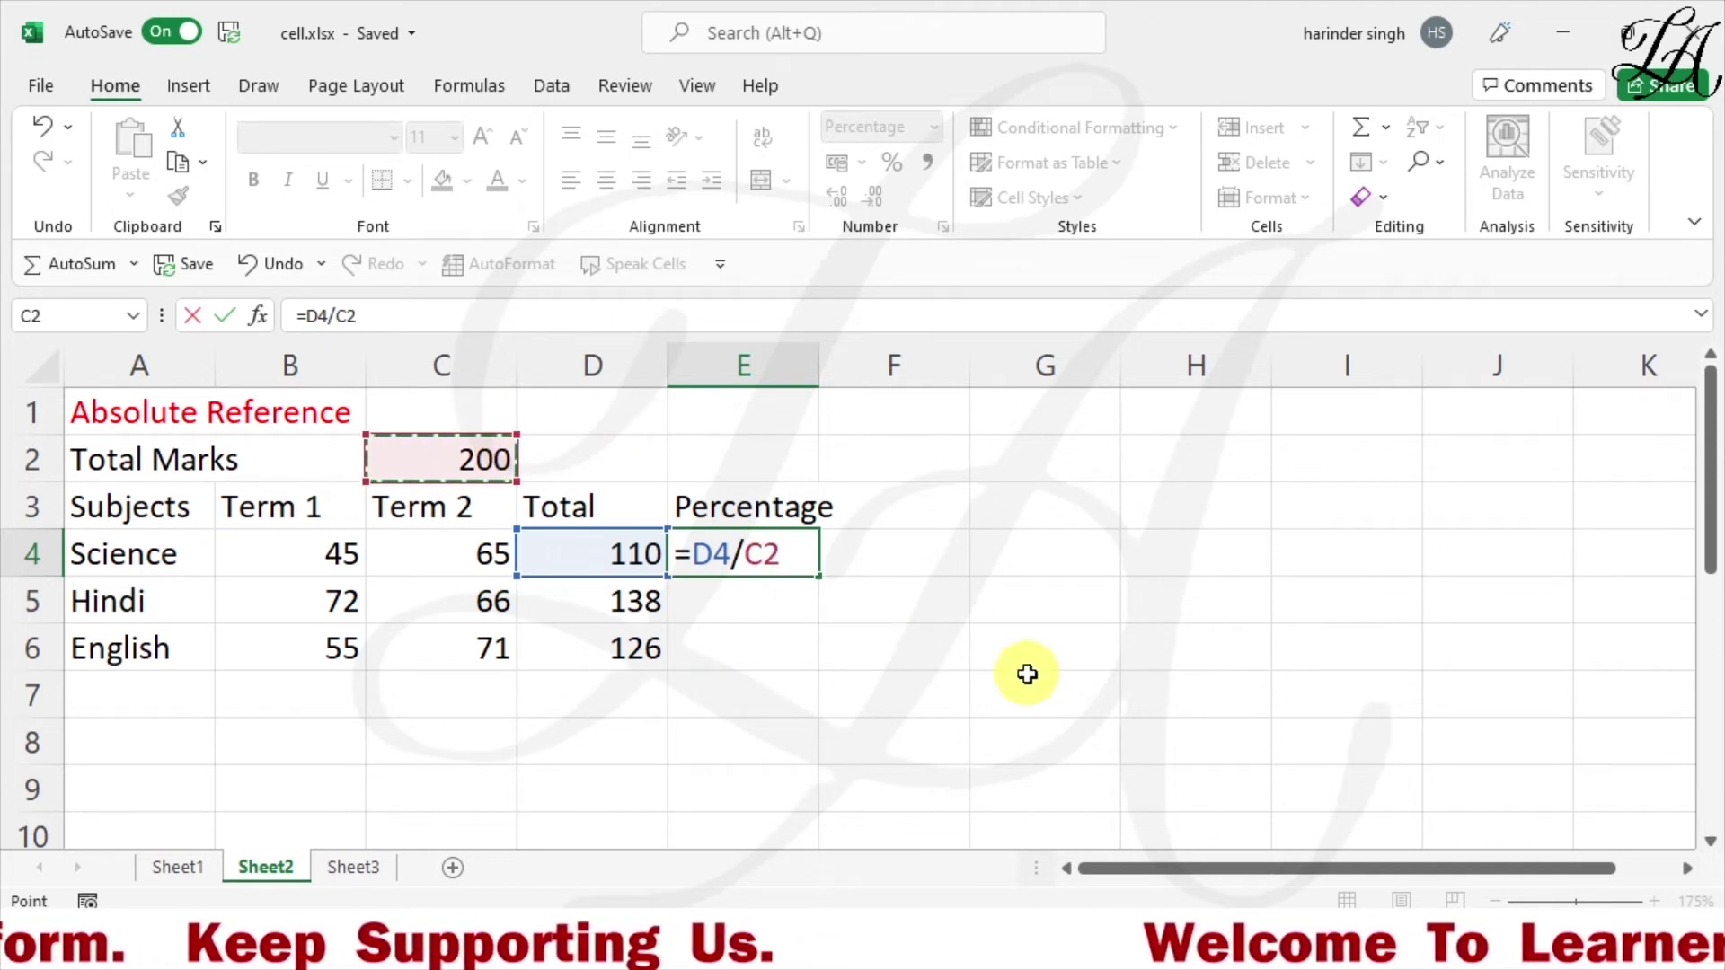
key("Return")
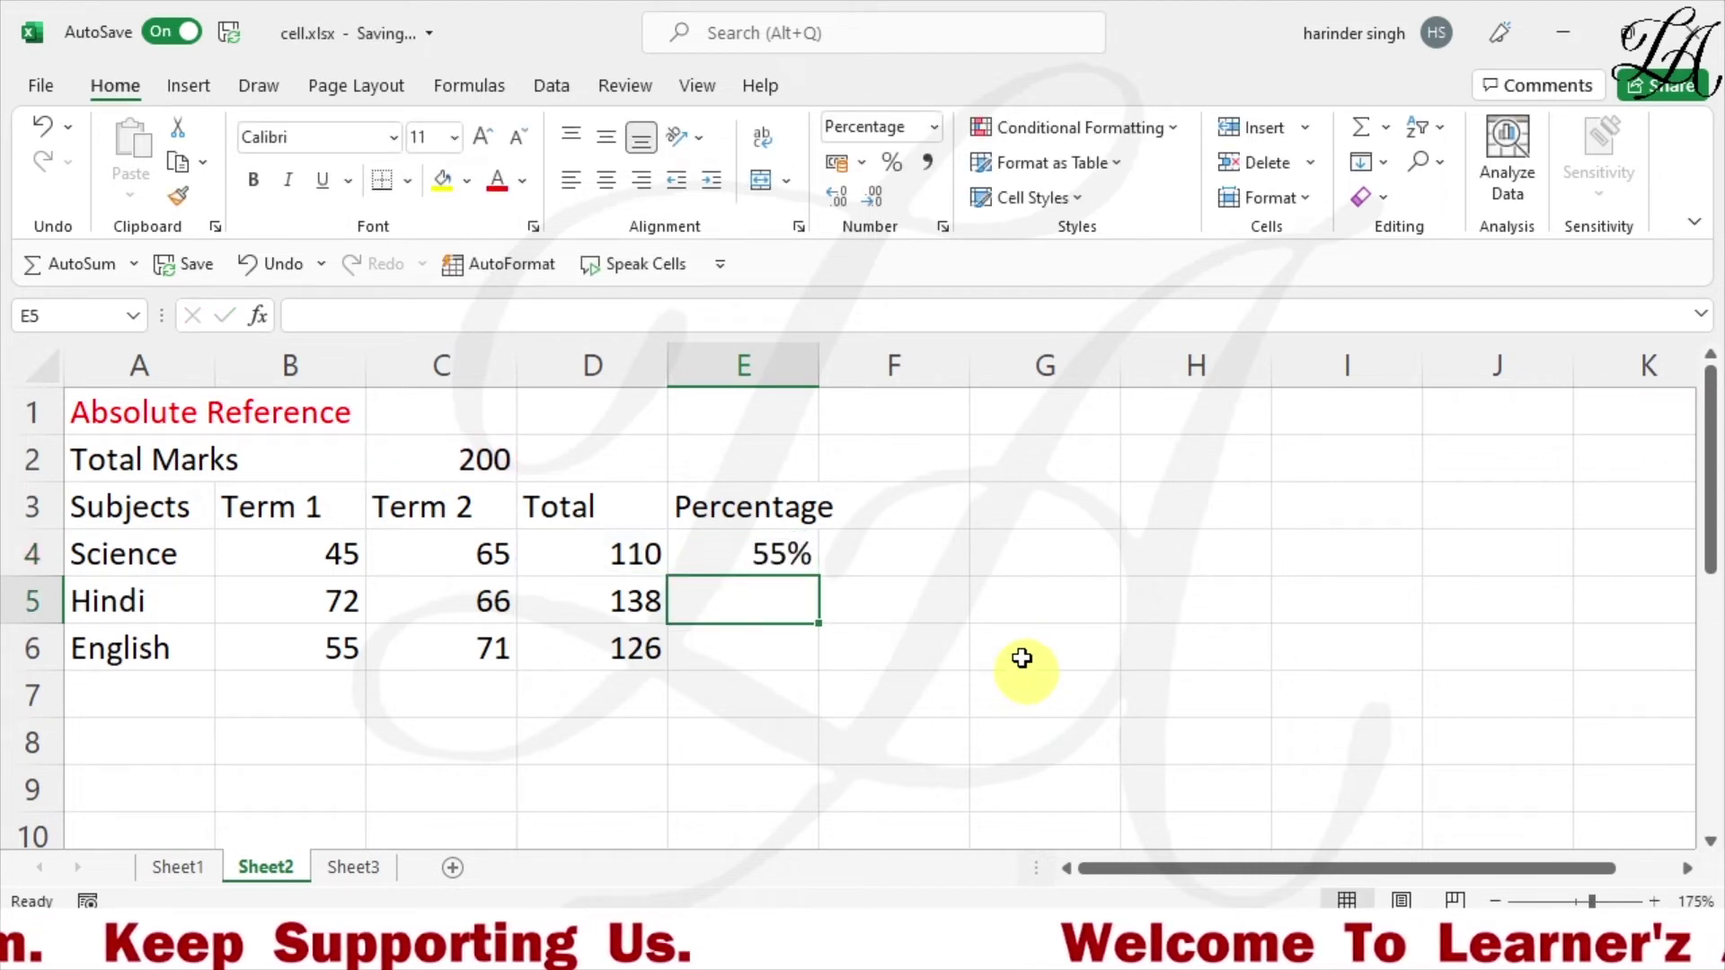
left_click(770, 555)
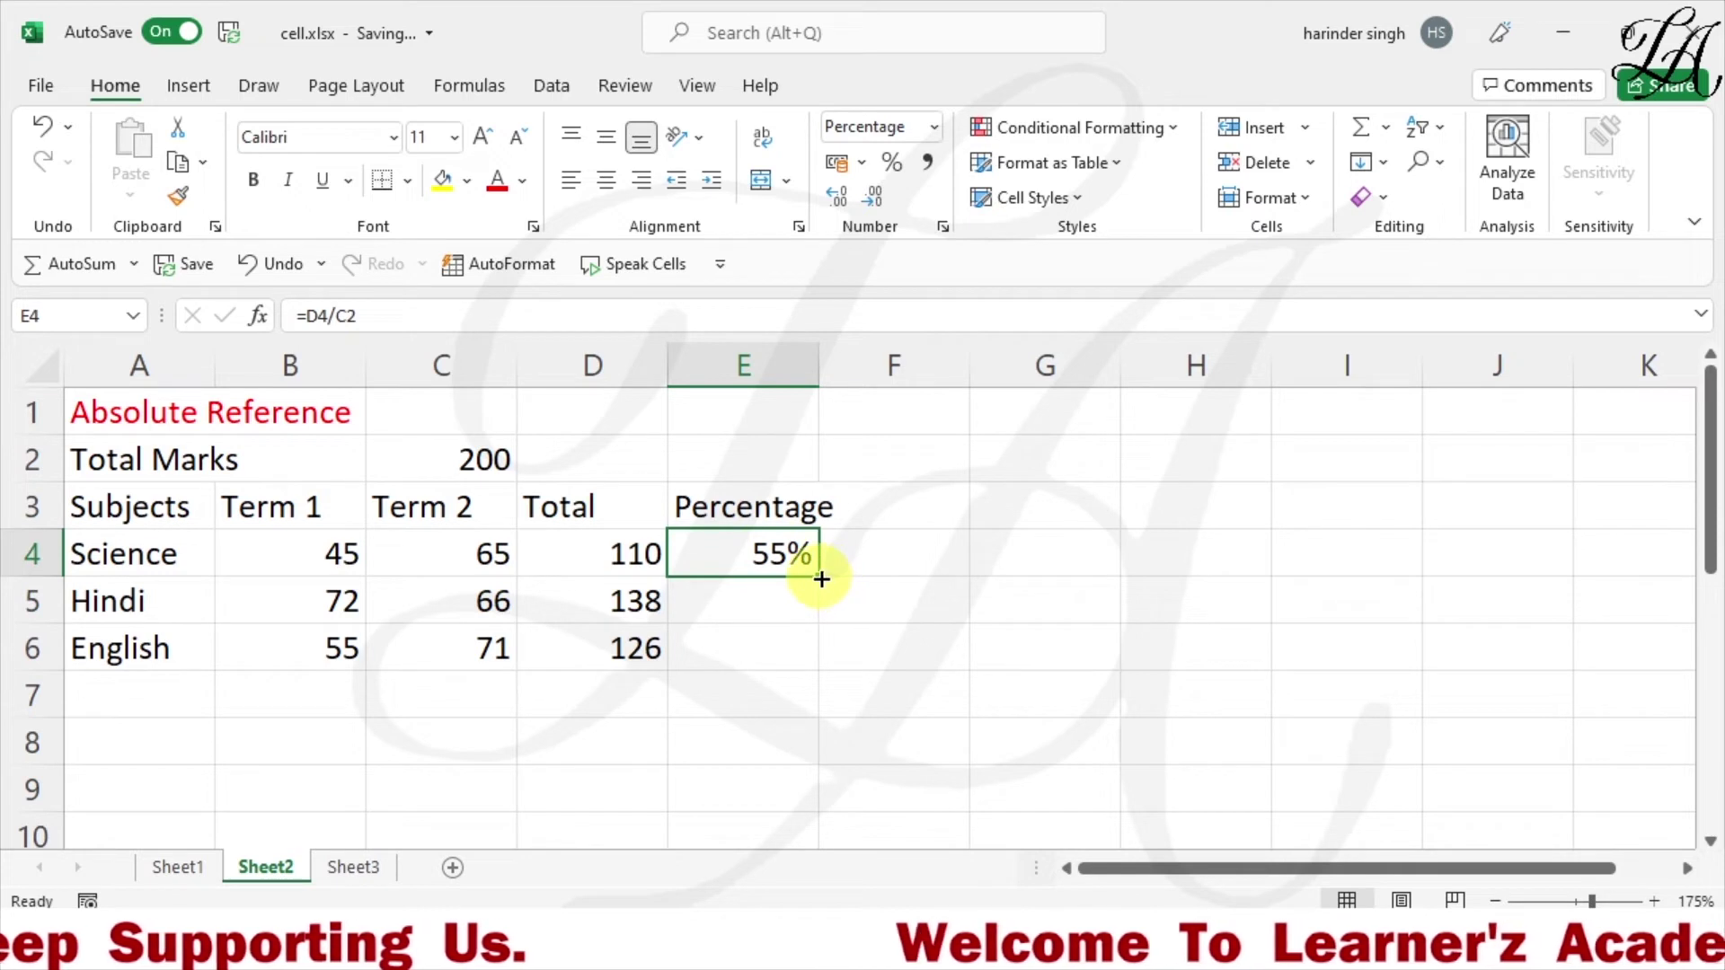
left_click_drag(817, 575, 813, 661)
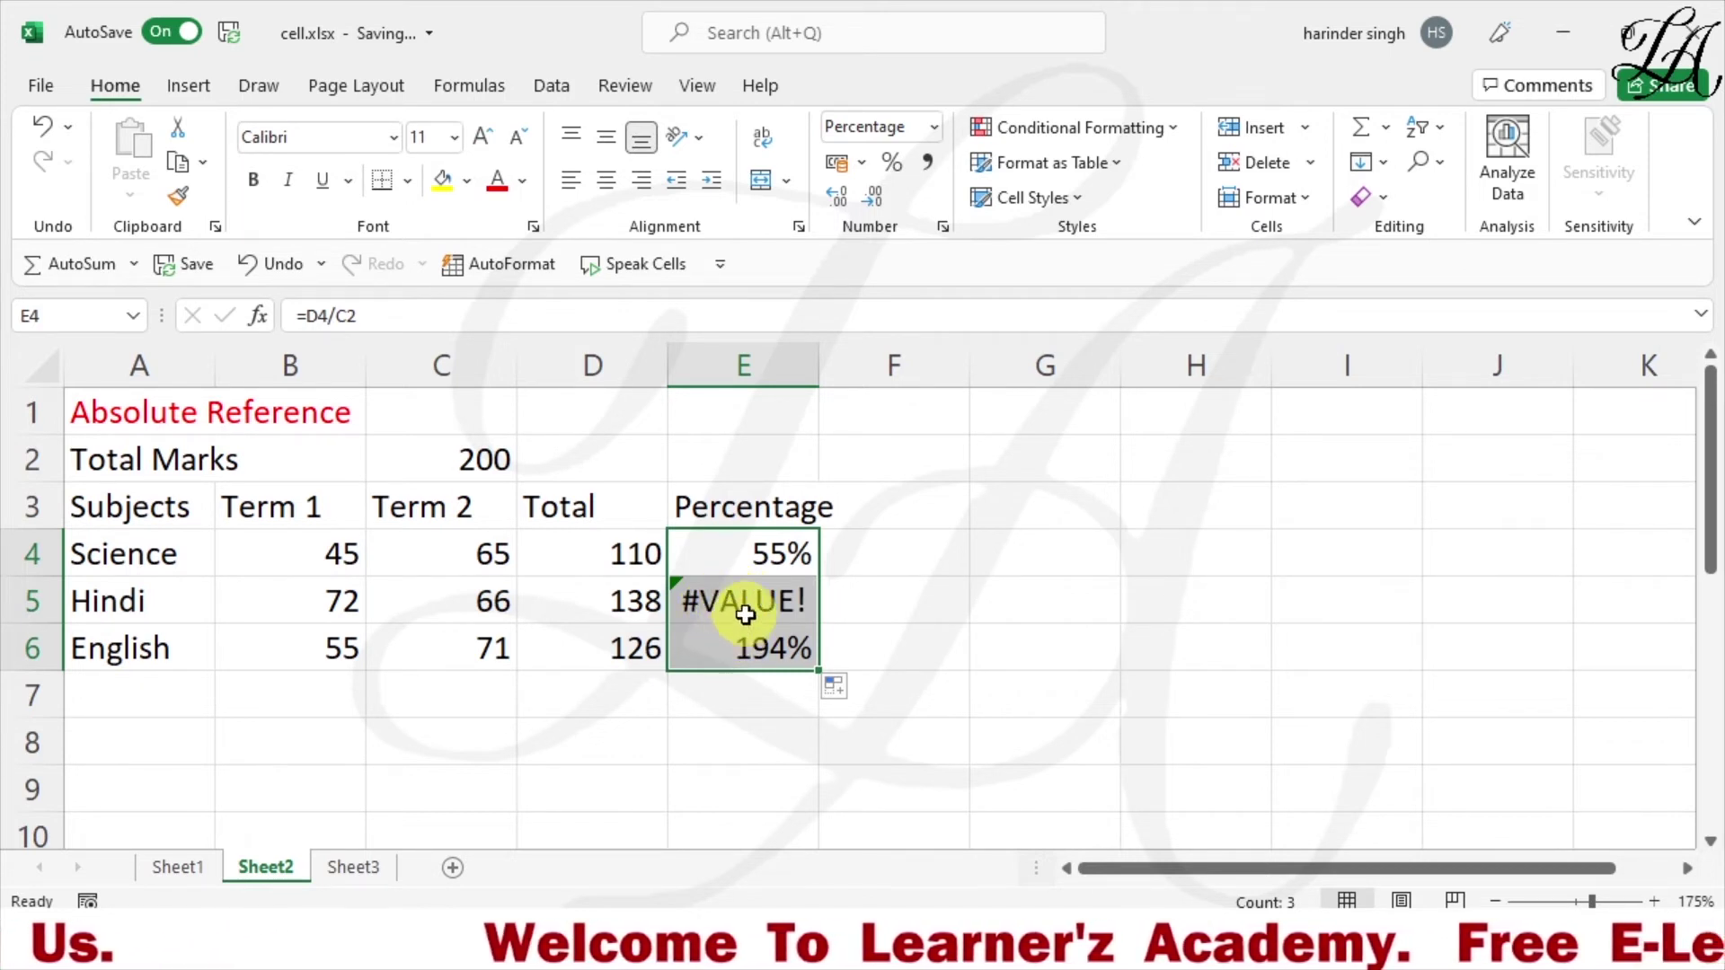
Display the sheet's formulas and examine which cells the copied Percentage formulas reference, comparing them with Total Marks in C2.
left_click(479, 83)
left_click(1343, 127)
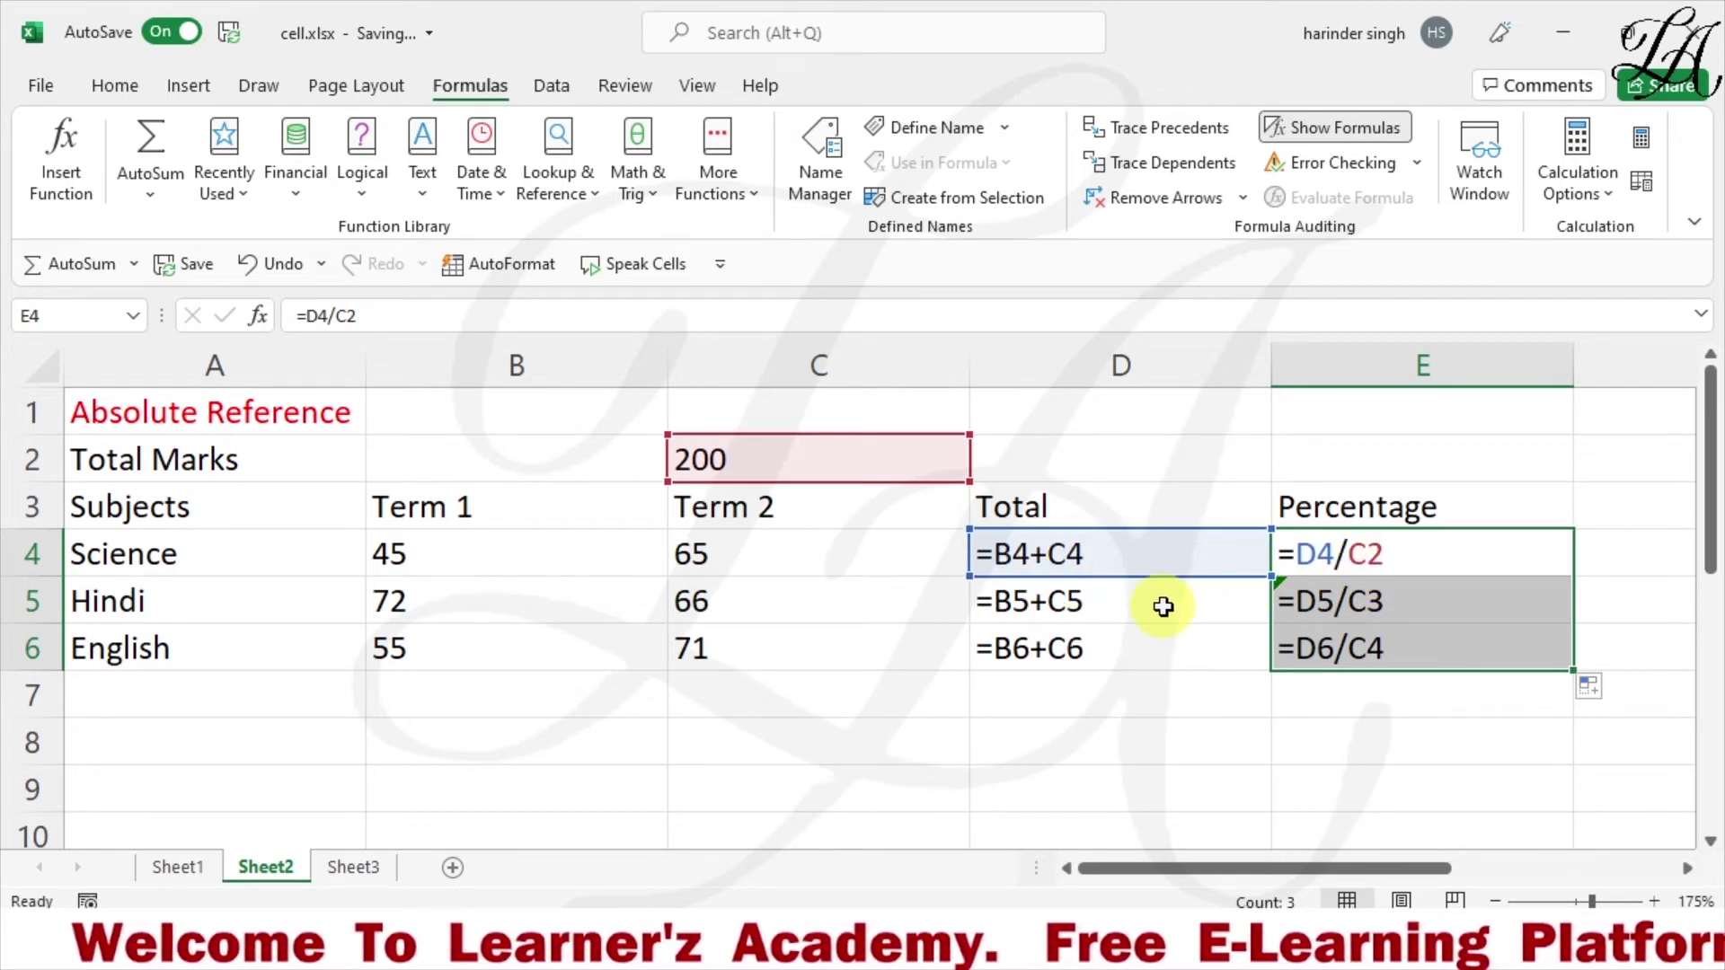
left_click(1334, 607)
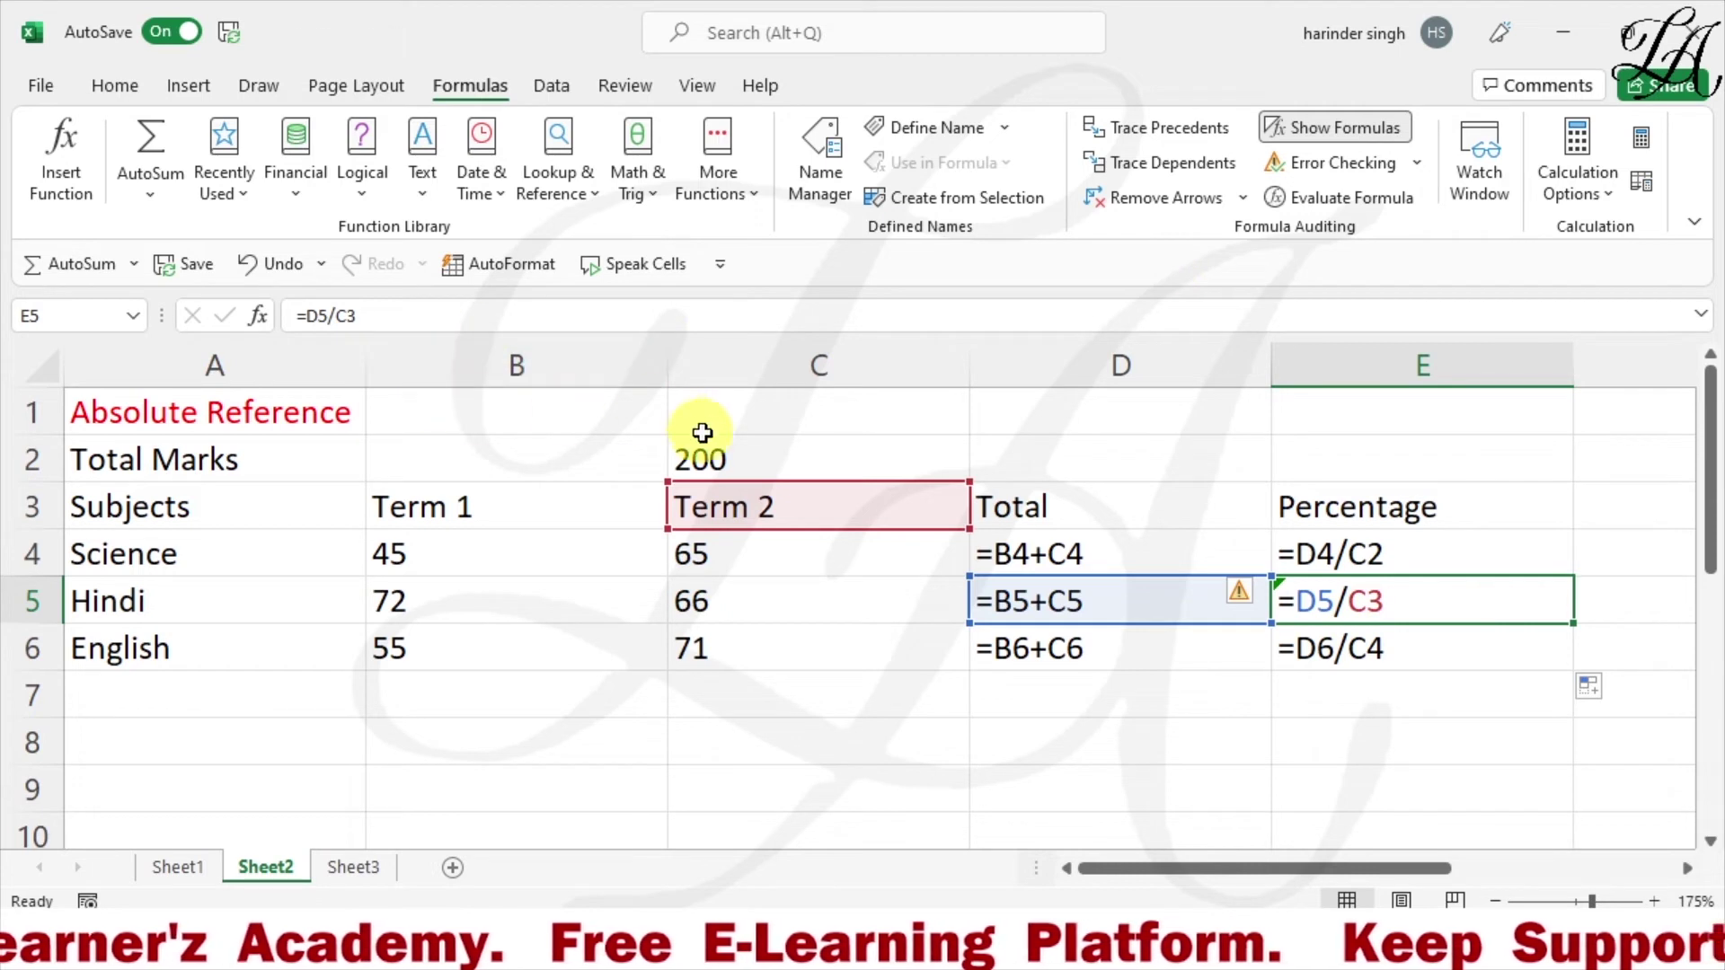
left_click(735, 460)
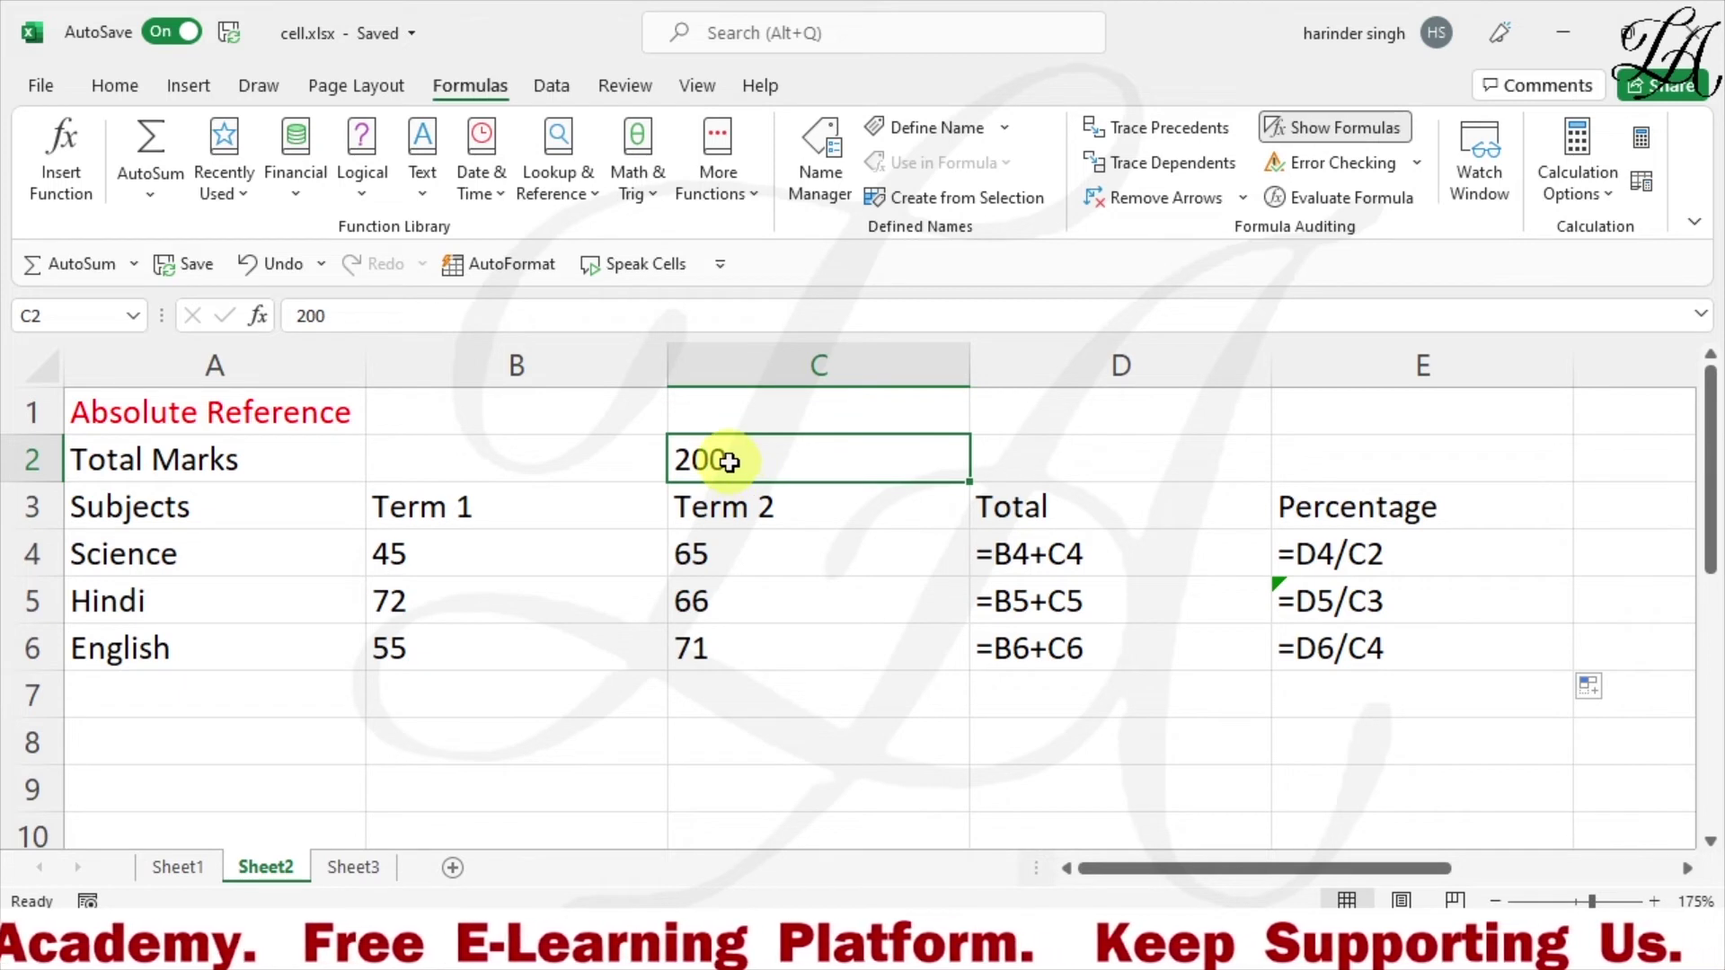
left_click(1037, 556)
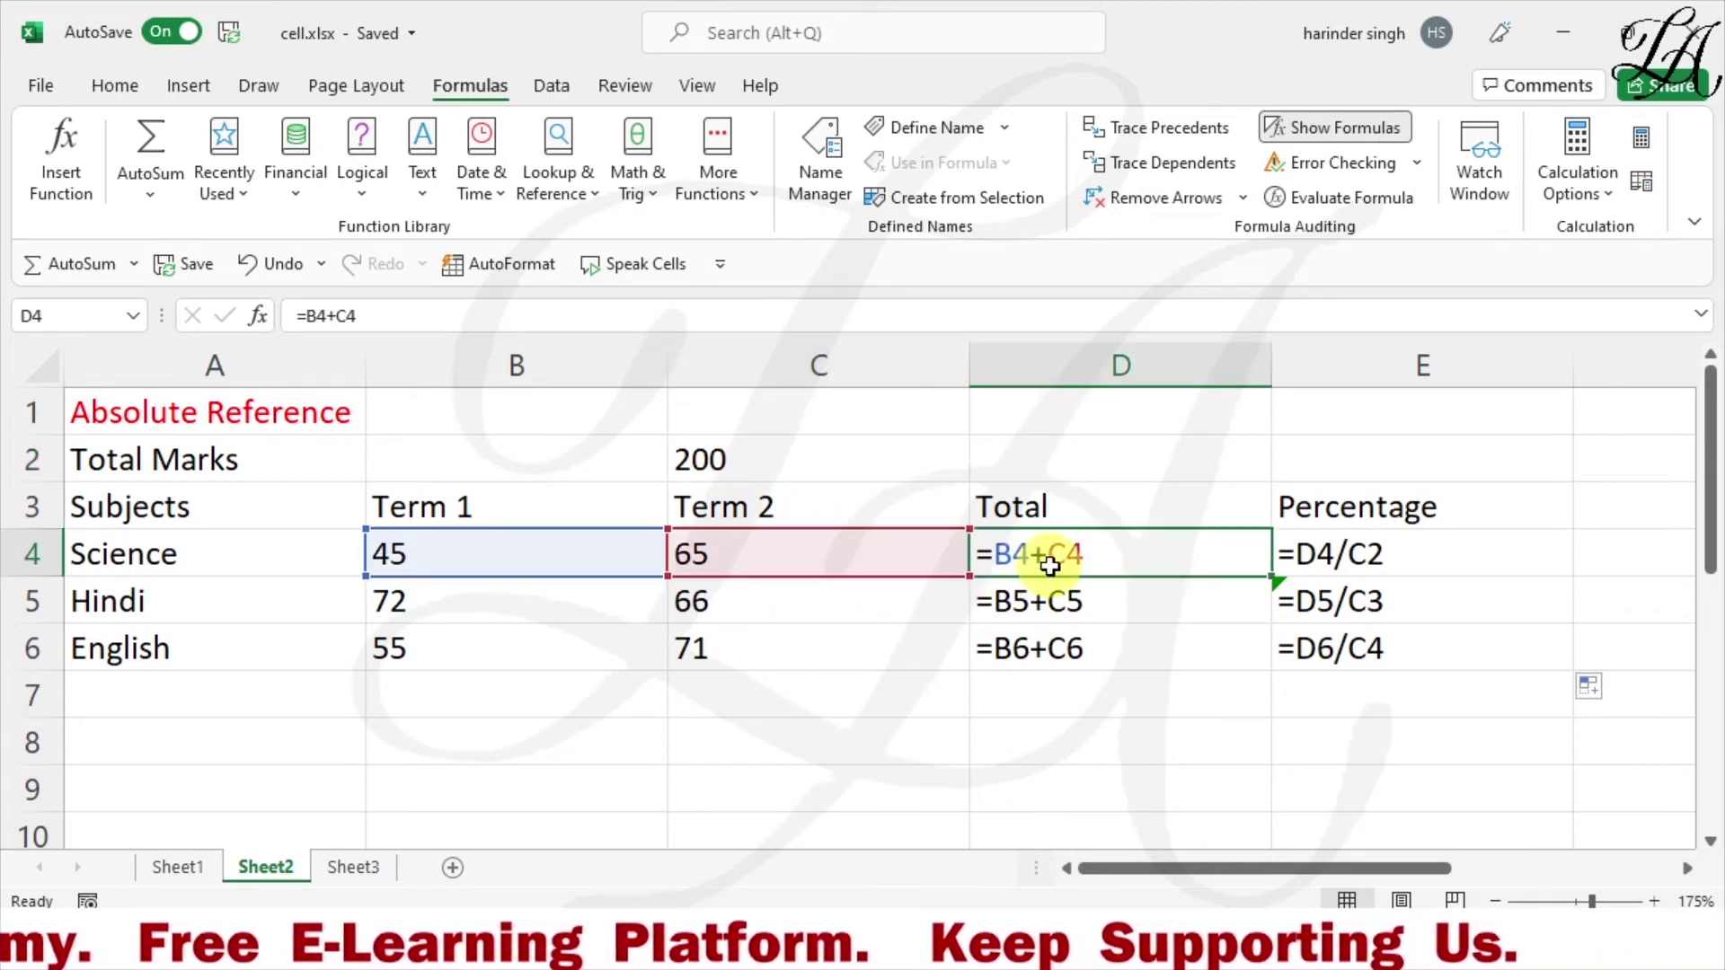
left_click(696, 460)
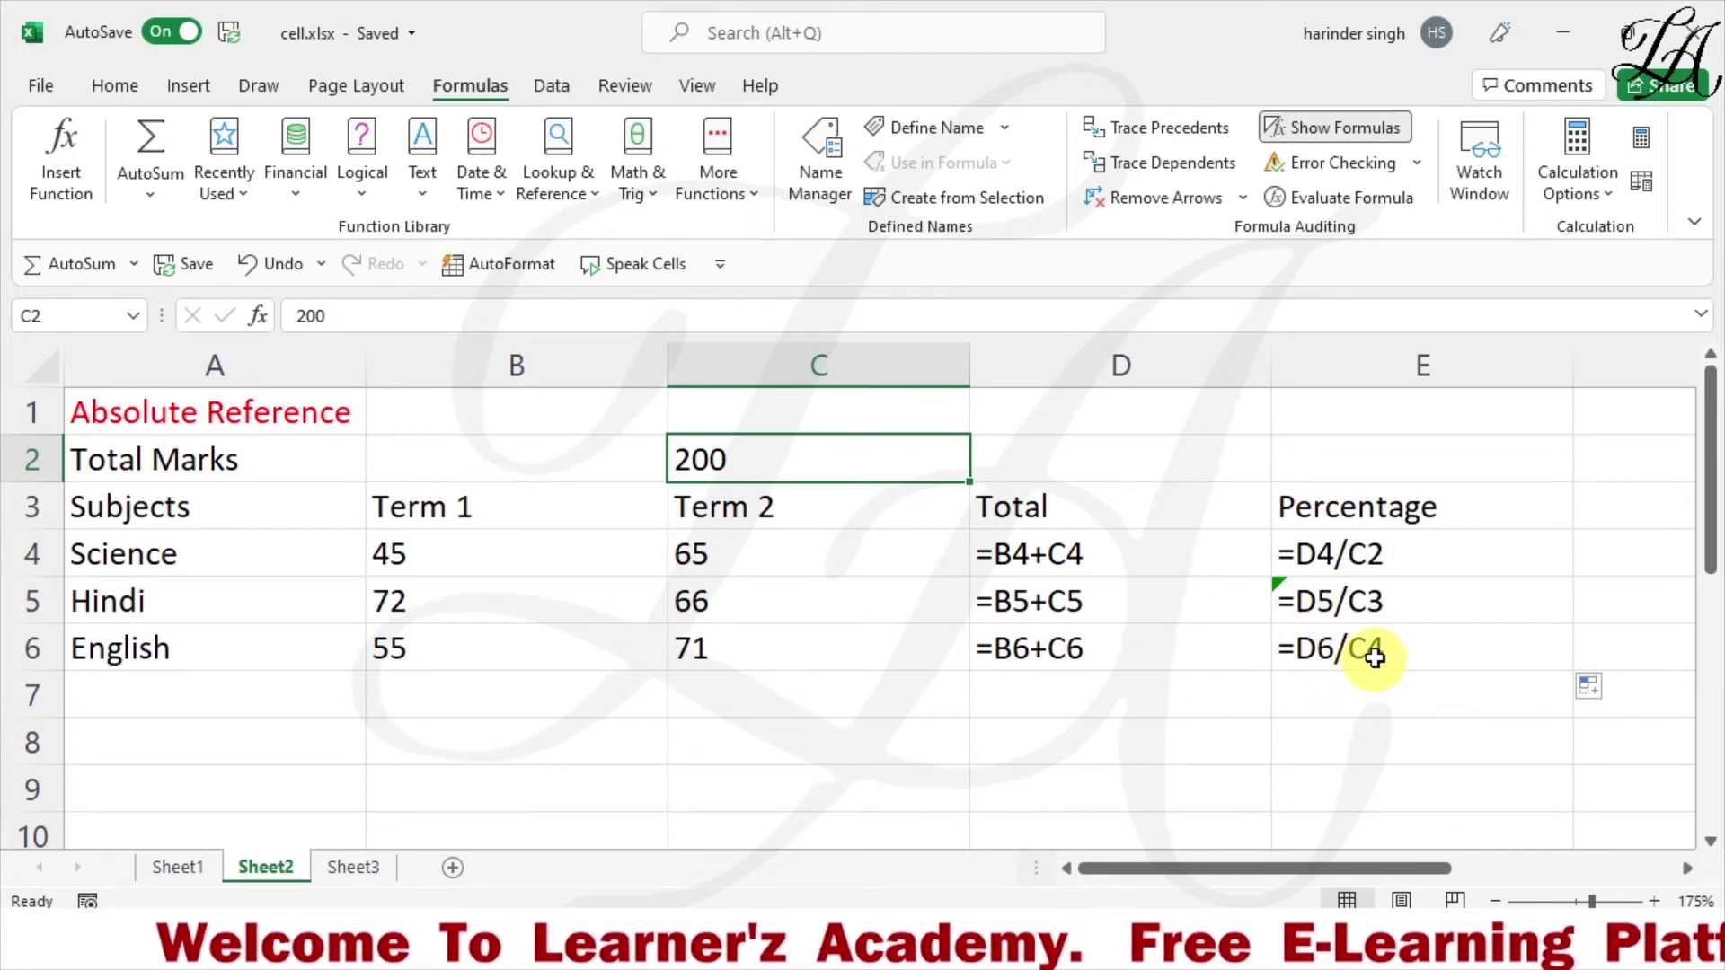
Clear the Percentage formulas in E4 through E6 and return the sheet to showing results.
left_click_drag(1359, 559, 1452, 628)
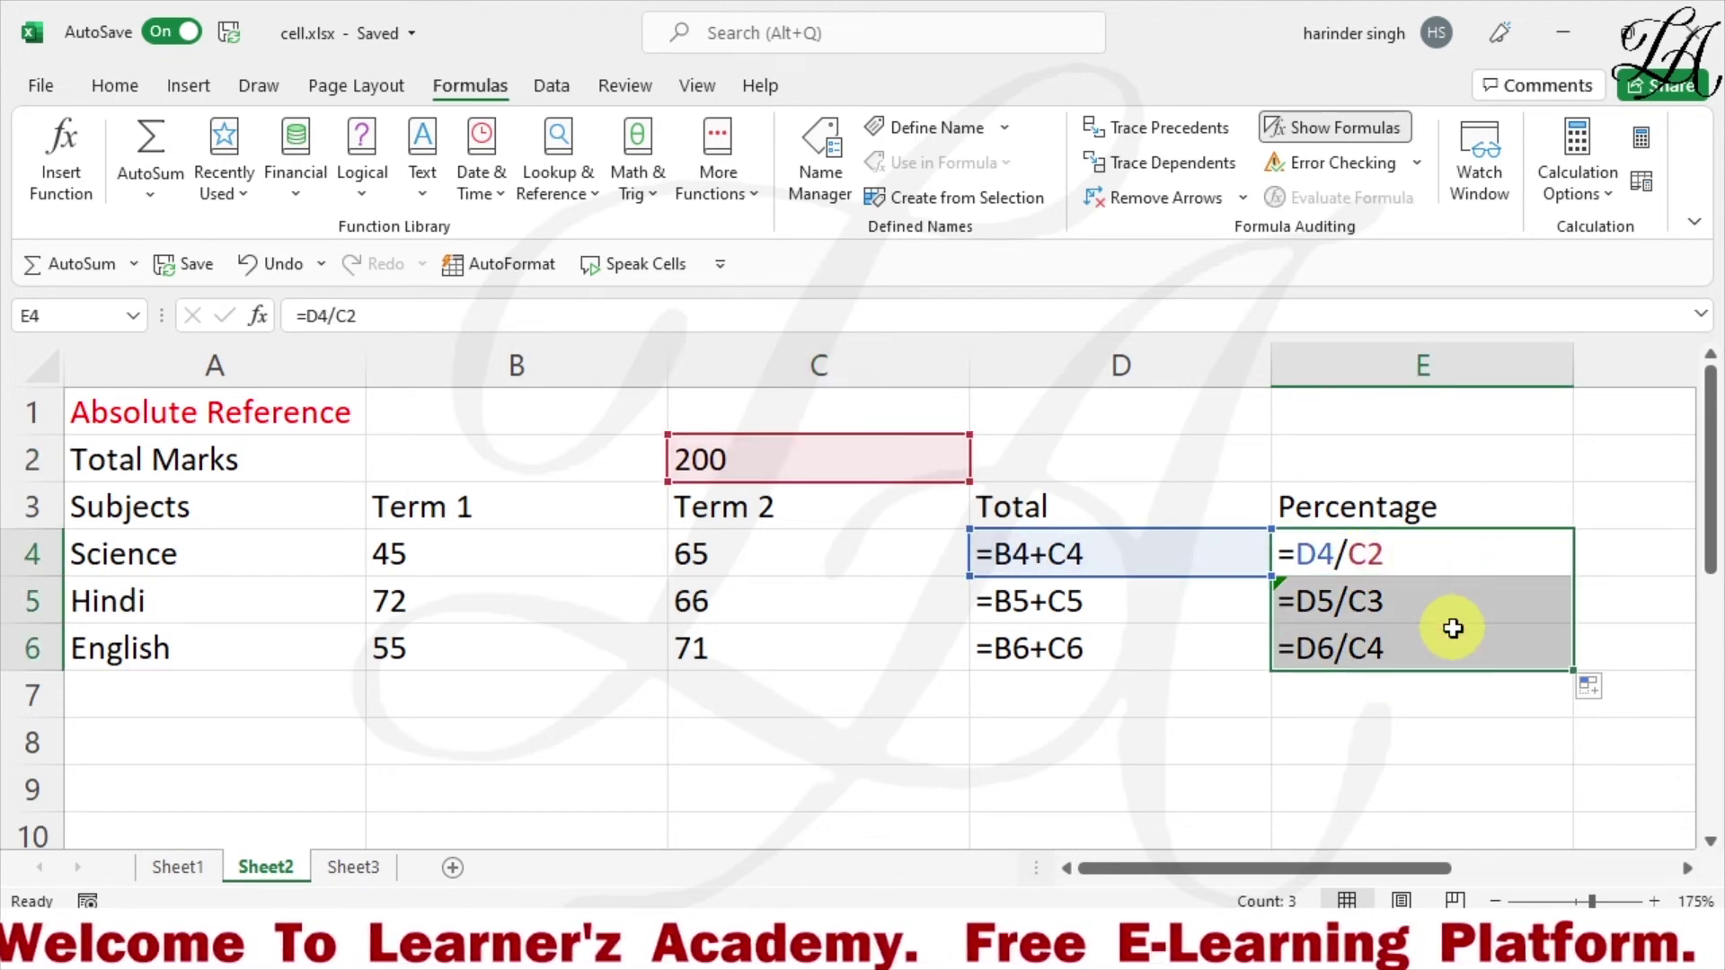
key("Delete")
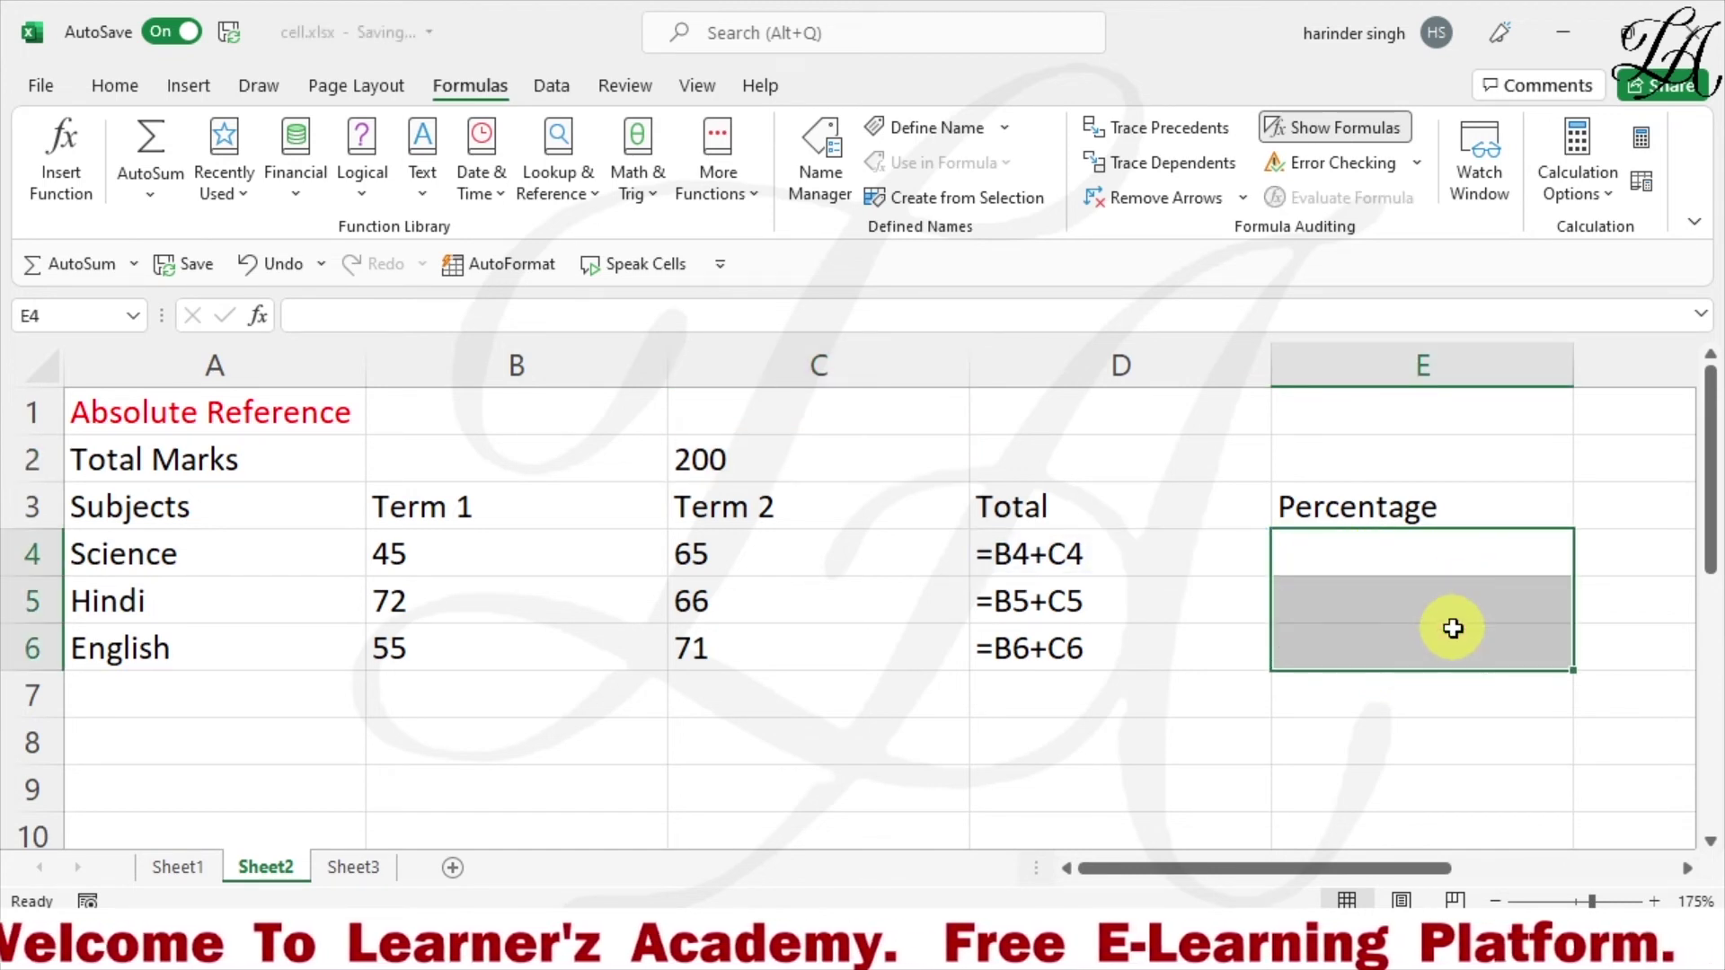
left_click(1371, 128)
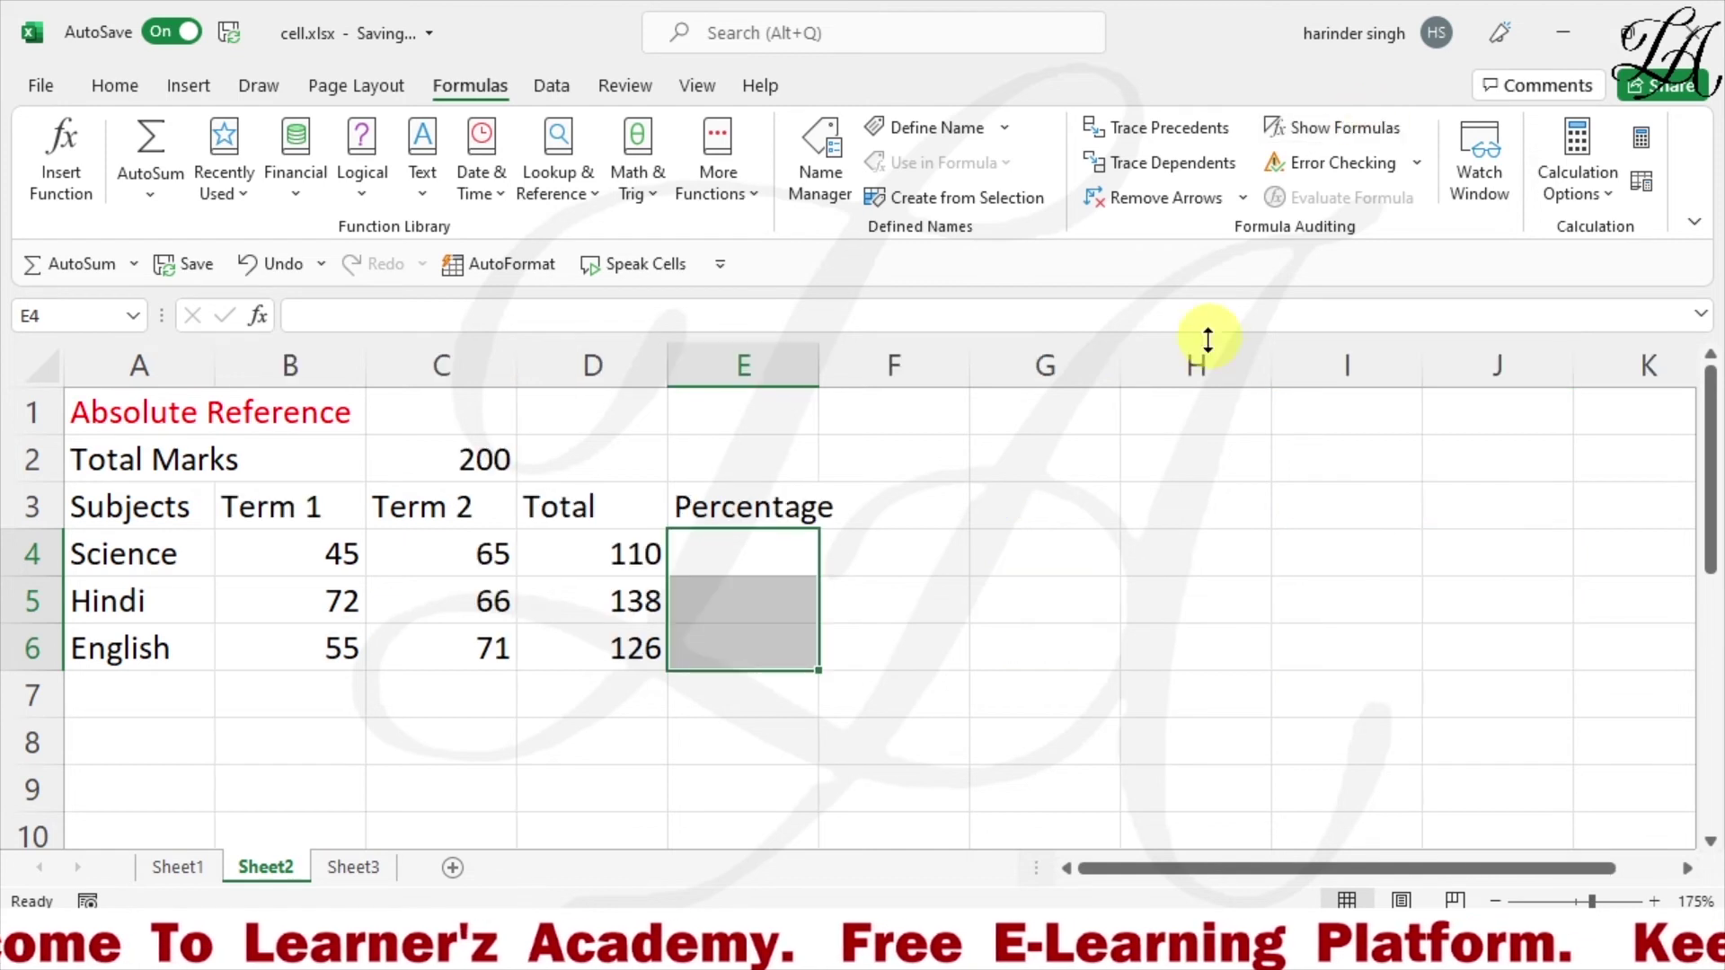
Calculate the Science percentage in E4 with an absolute reference to Total Marks, using the formula =D4/$C$2.
left_click(731, 558)
type("=")
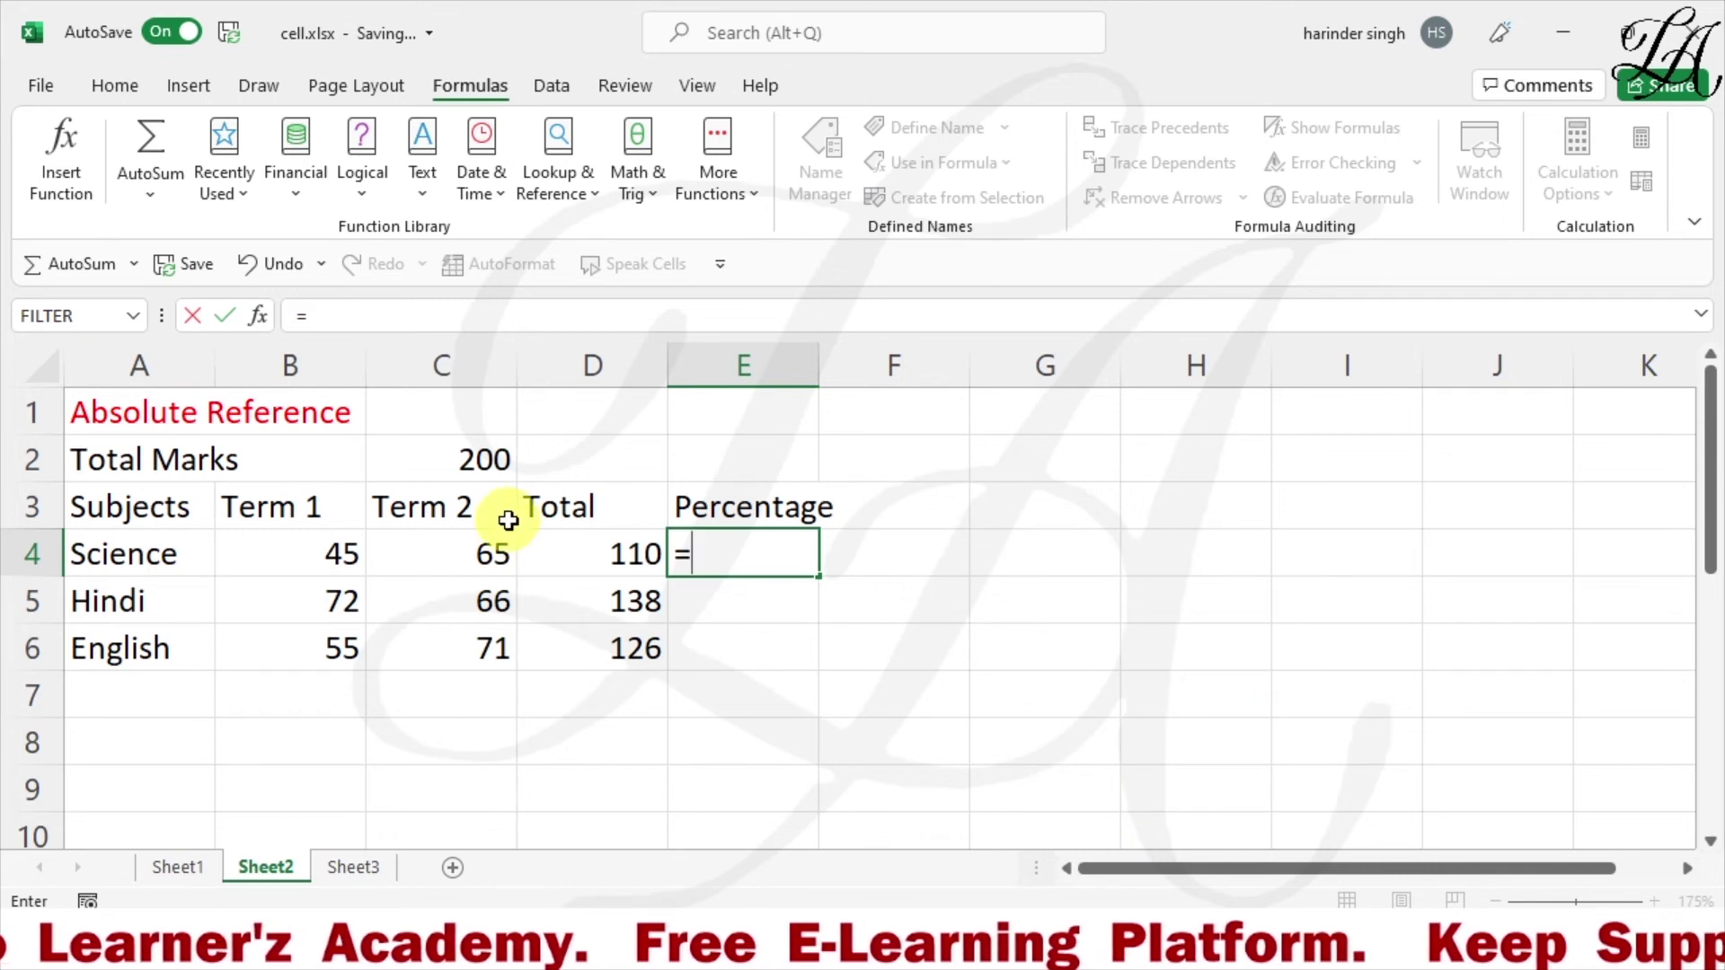
left_click(583, 563)
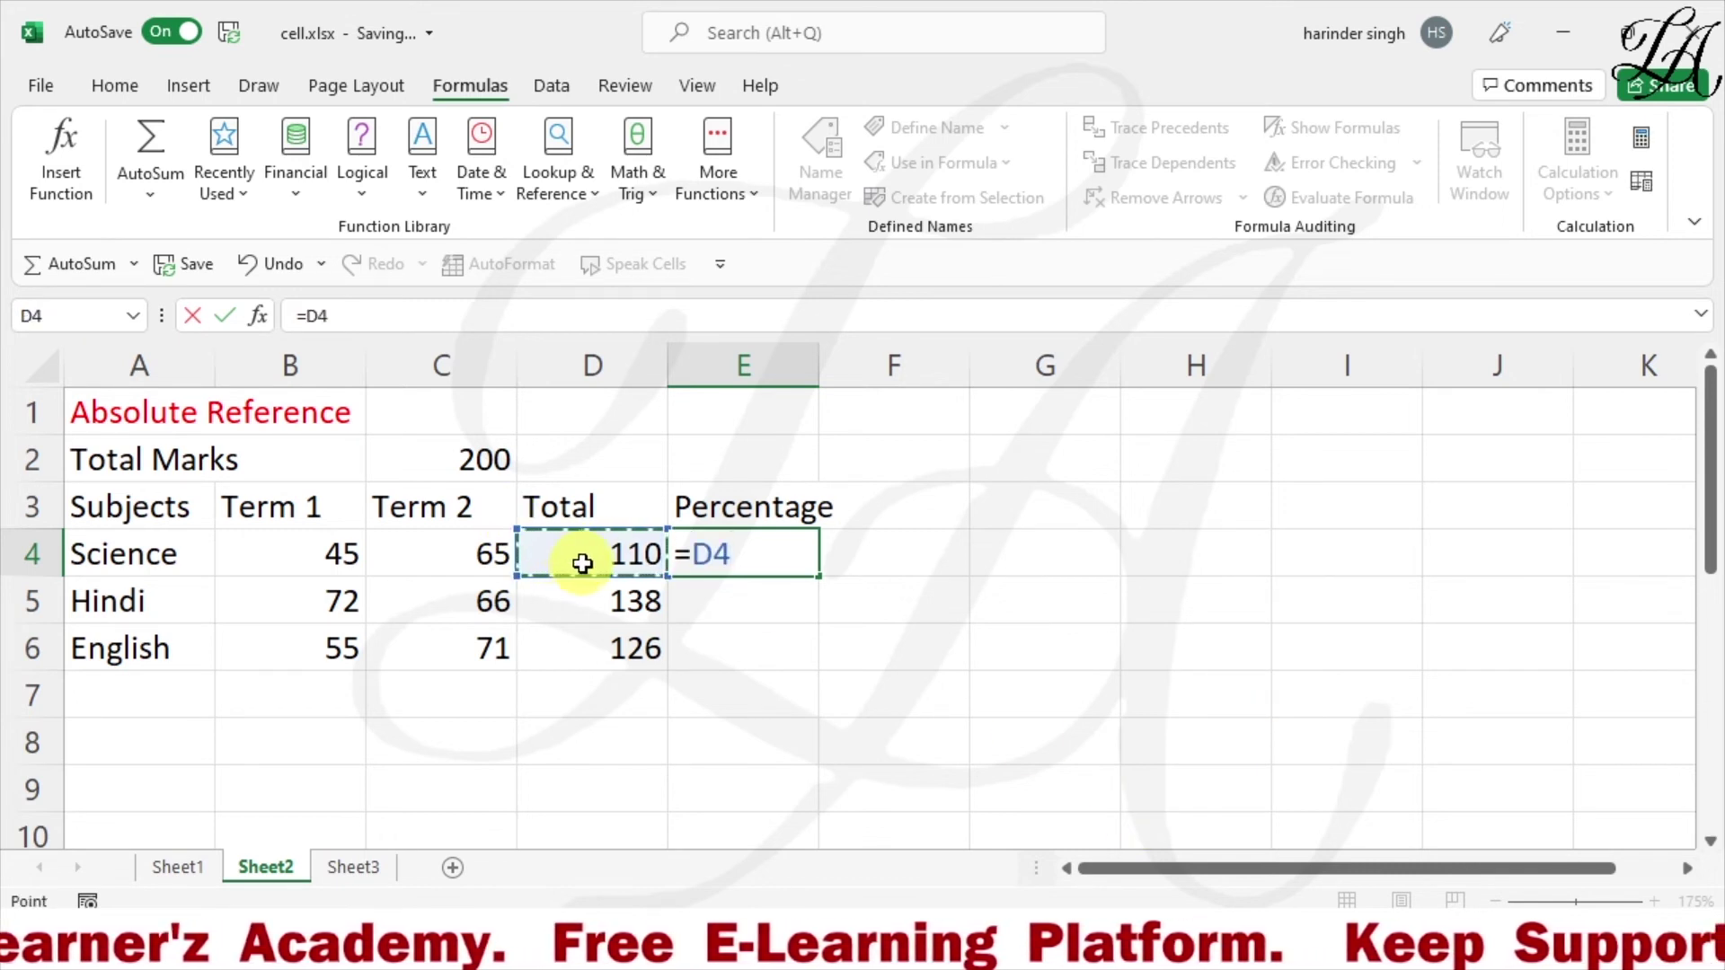
left_click(478, 461)
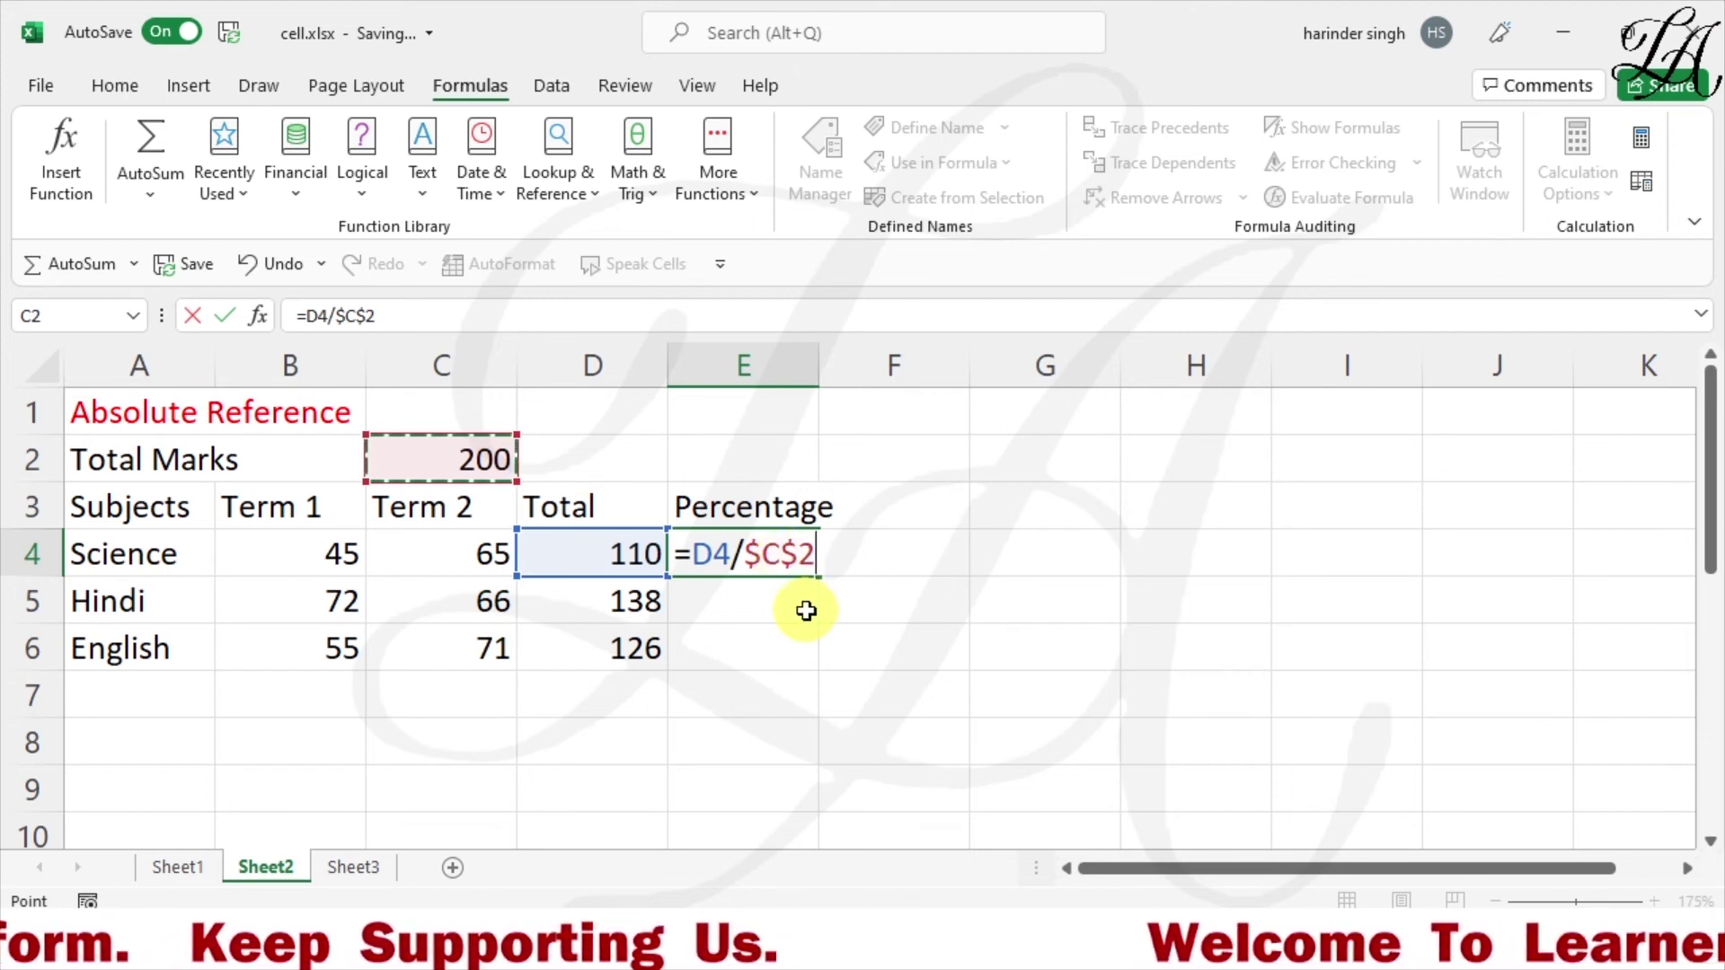
key("Return")
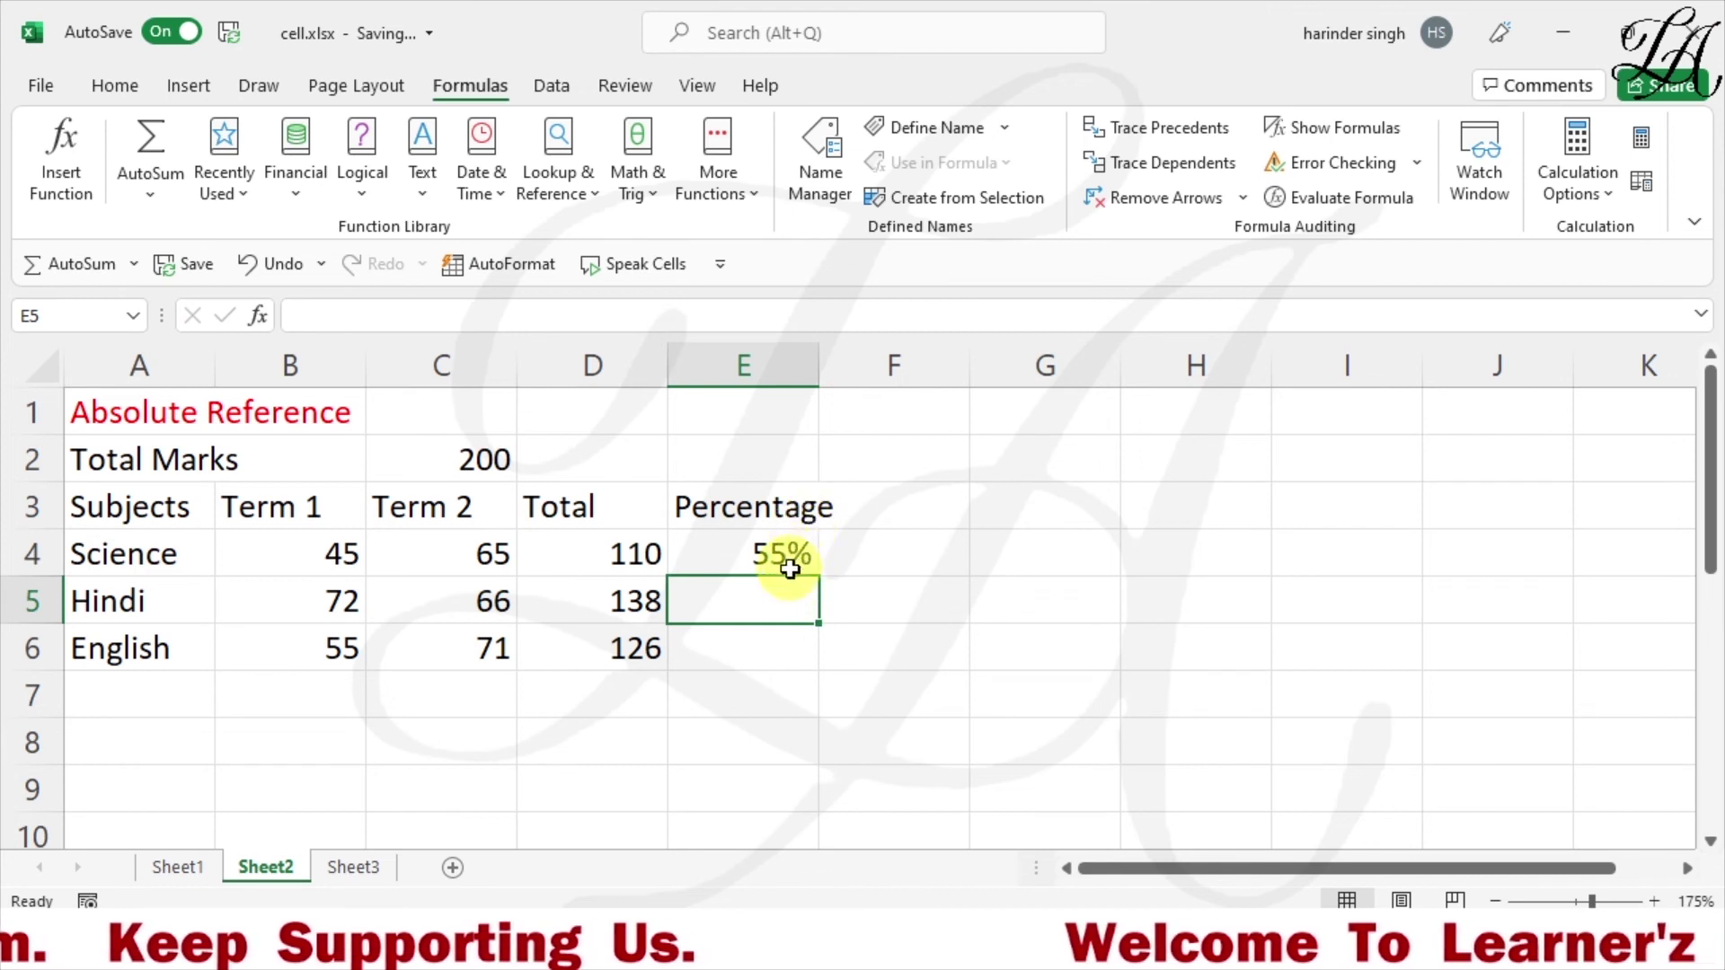
Fill the Science percentage formula down through E6 for Hindi and English, and check the formula in each Percentage cell.
left_click(786, 560)
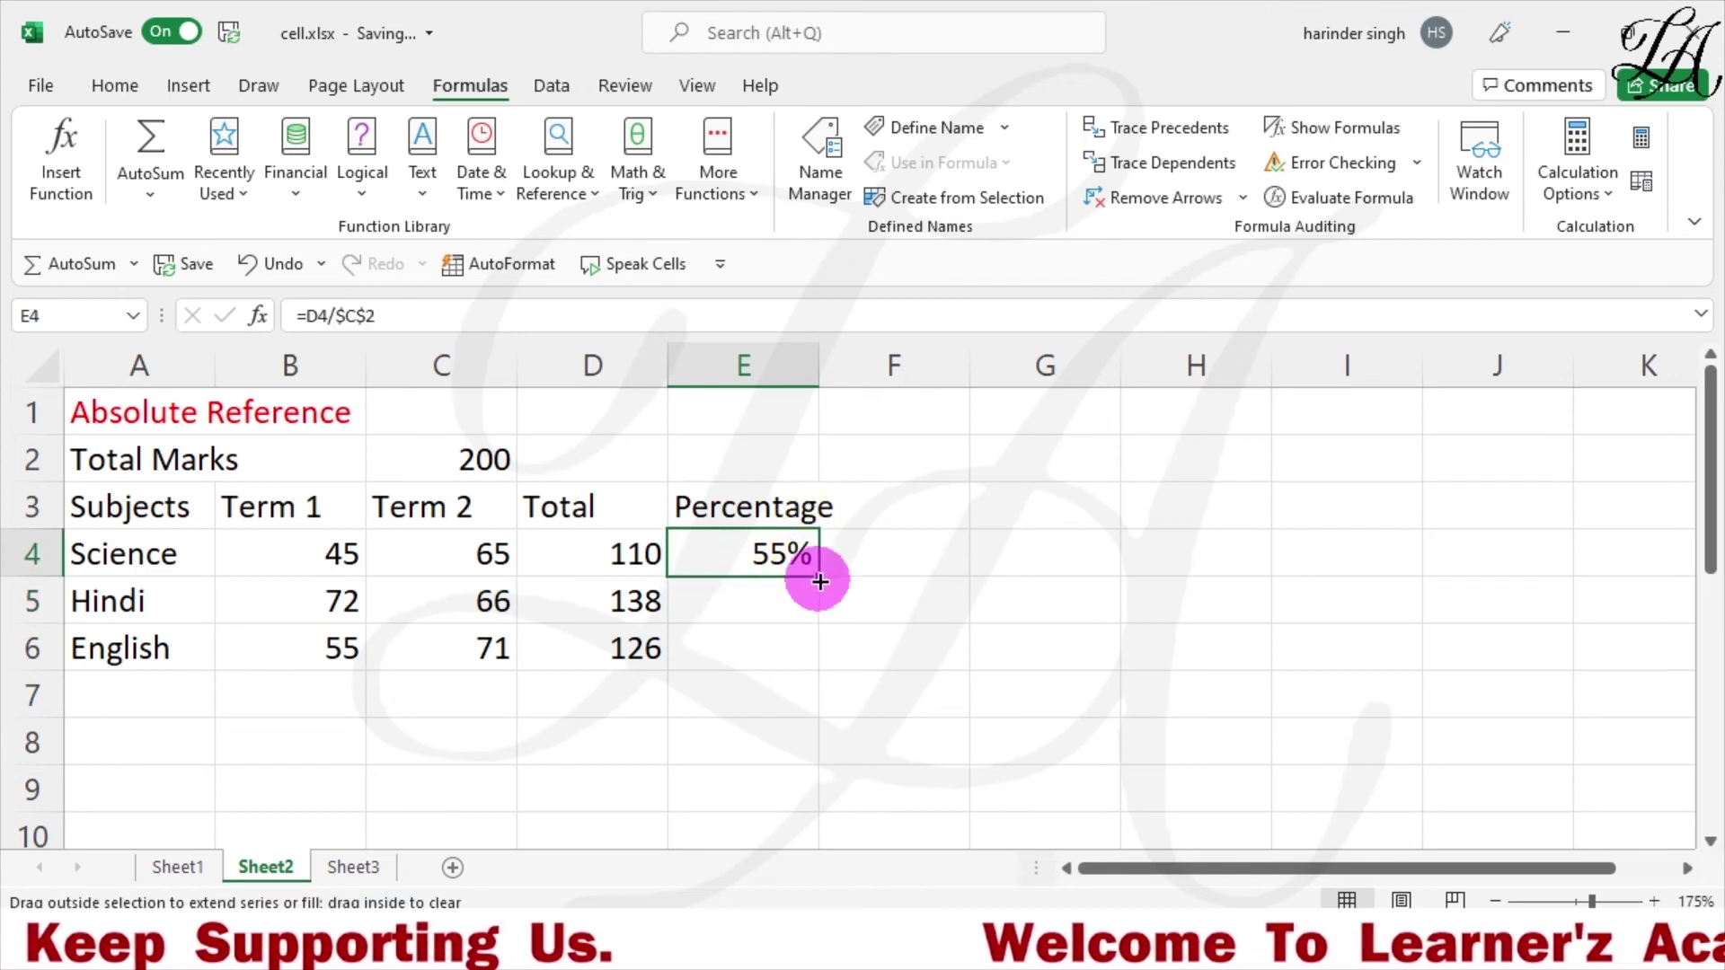
left_click_drag(819, 581, 813, 665)
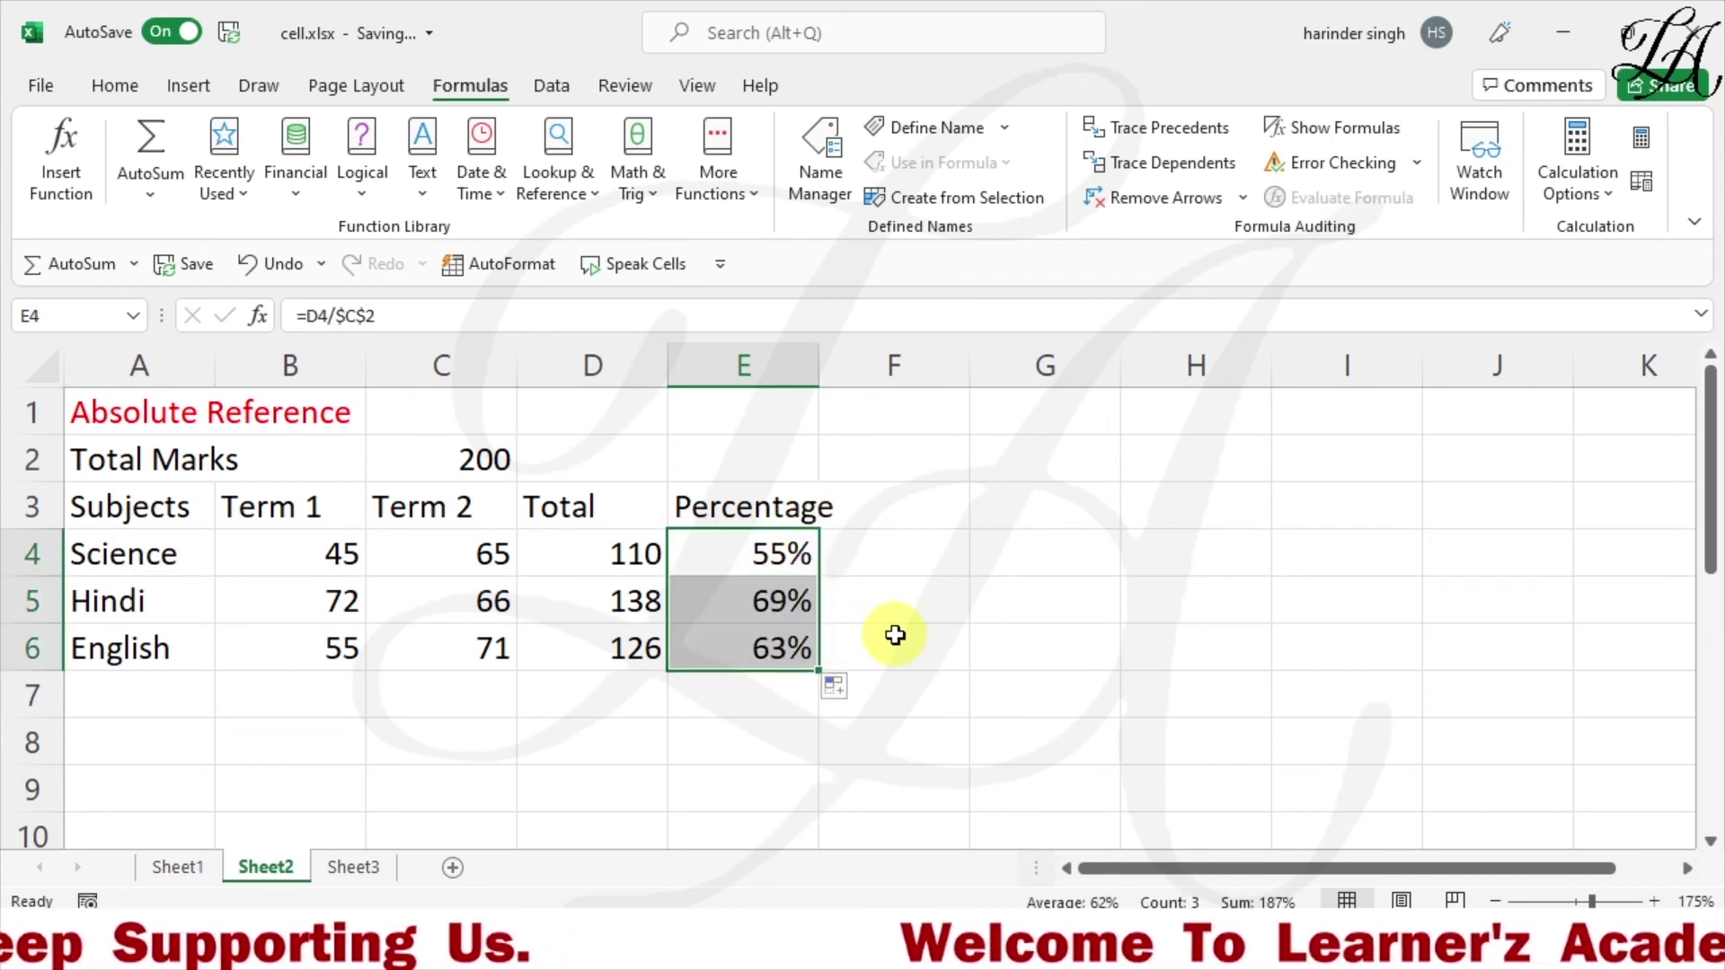
left_click(919, 582)
left_click(789, 598)
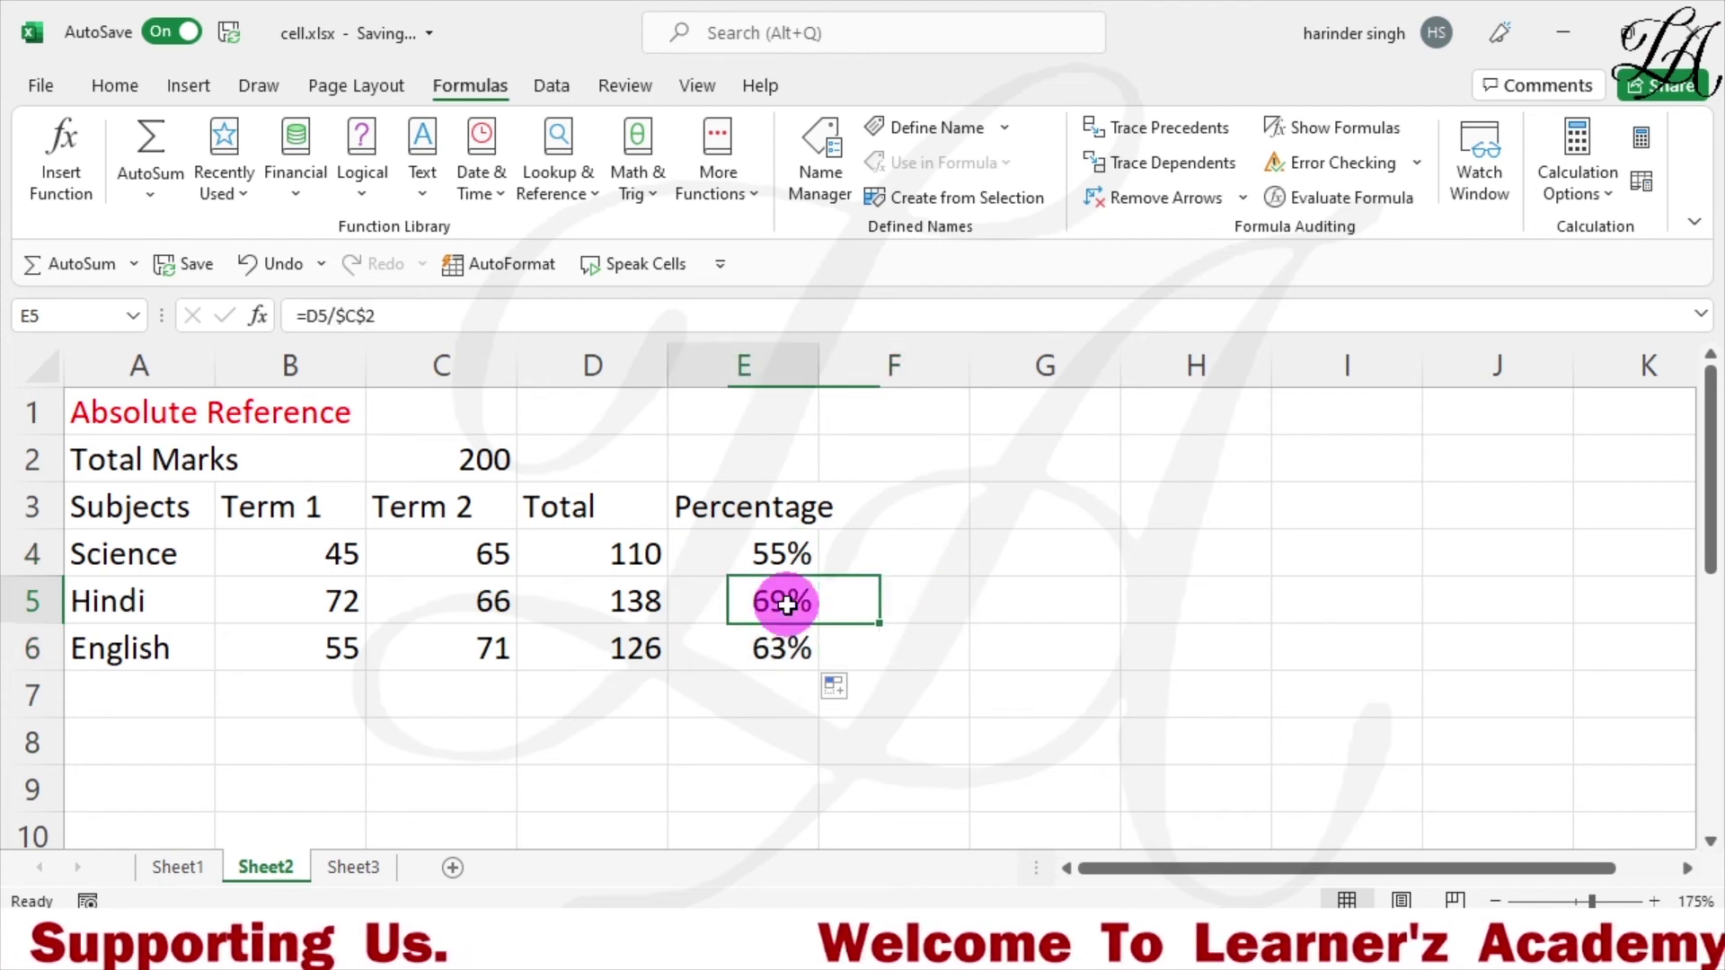
left_click(788, 654)
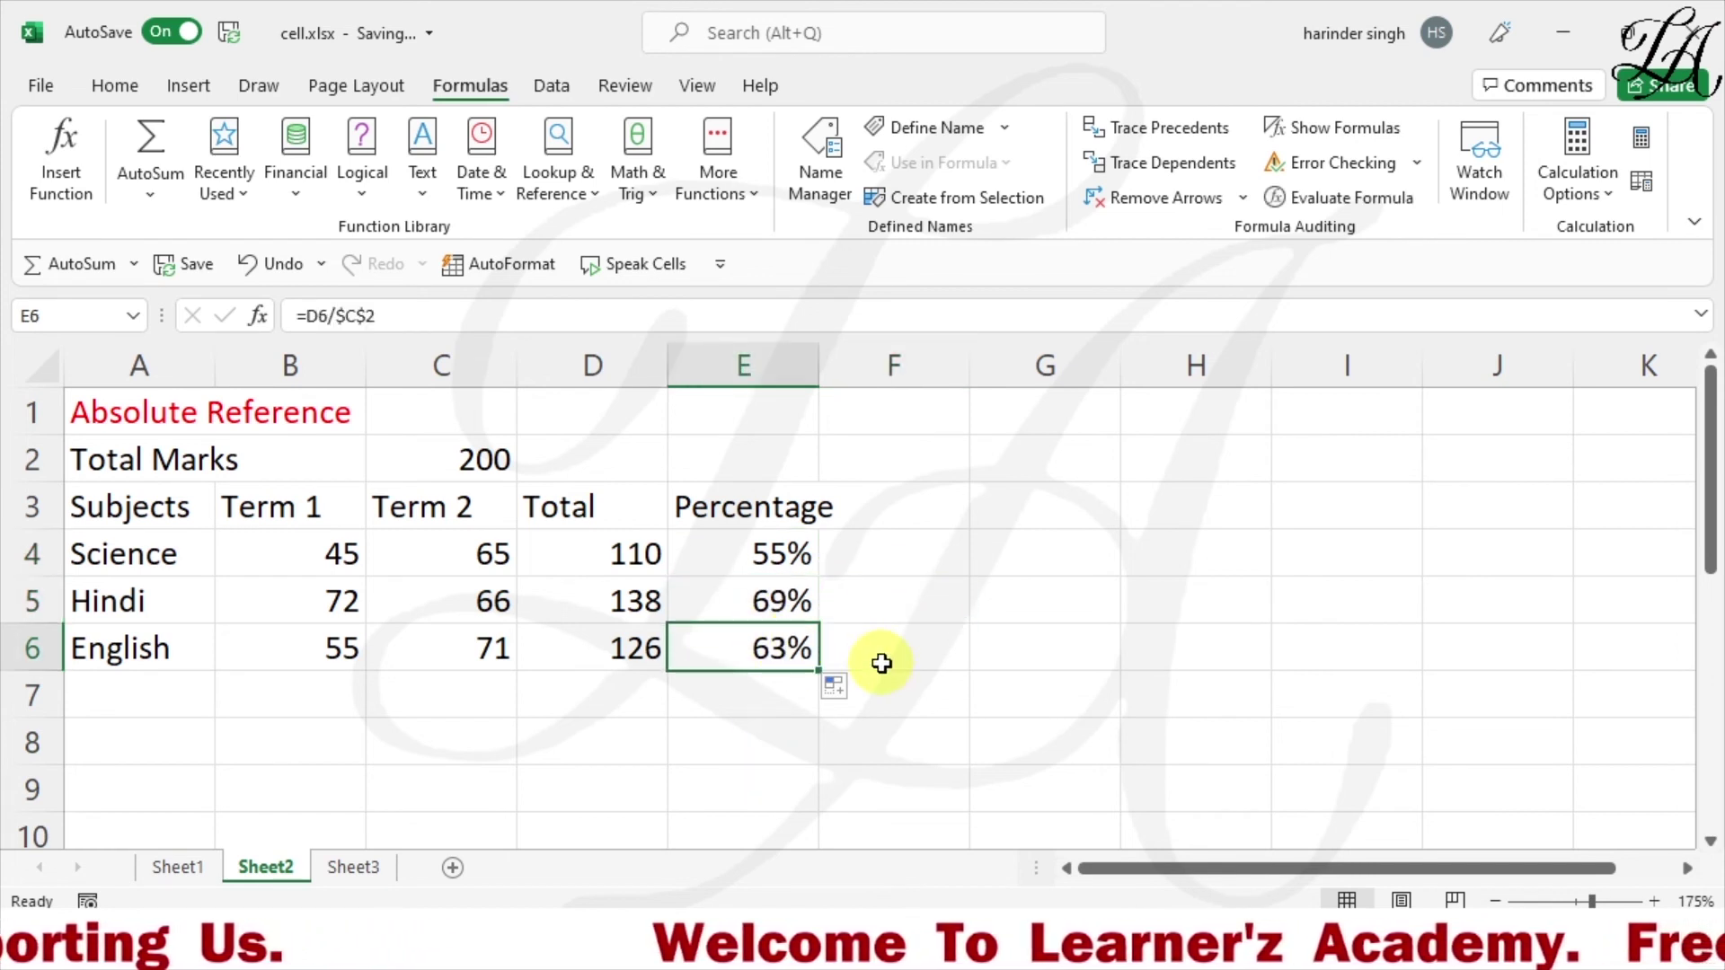
left_click(786, 559)
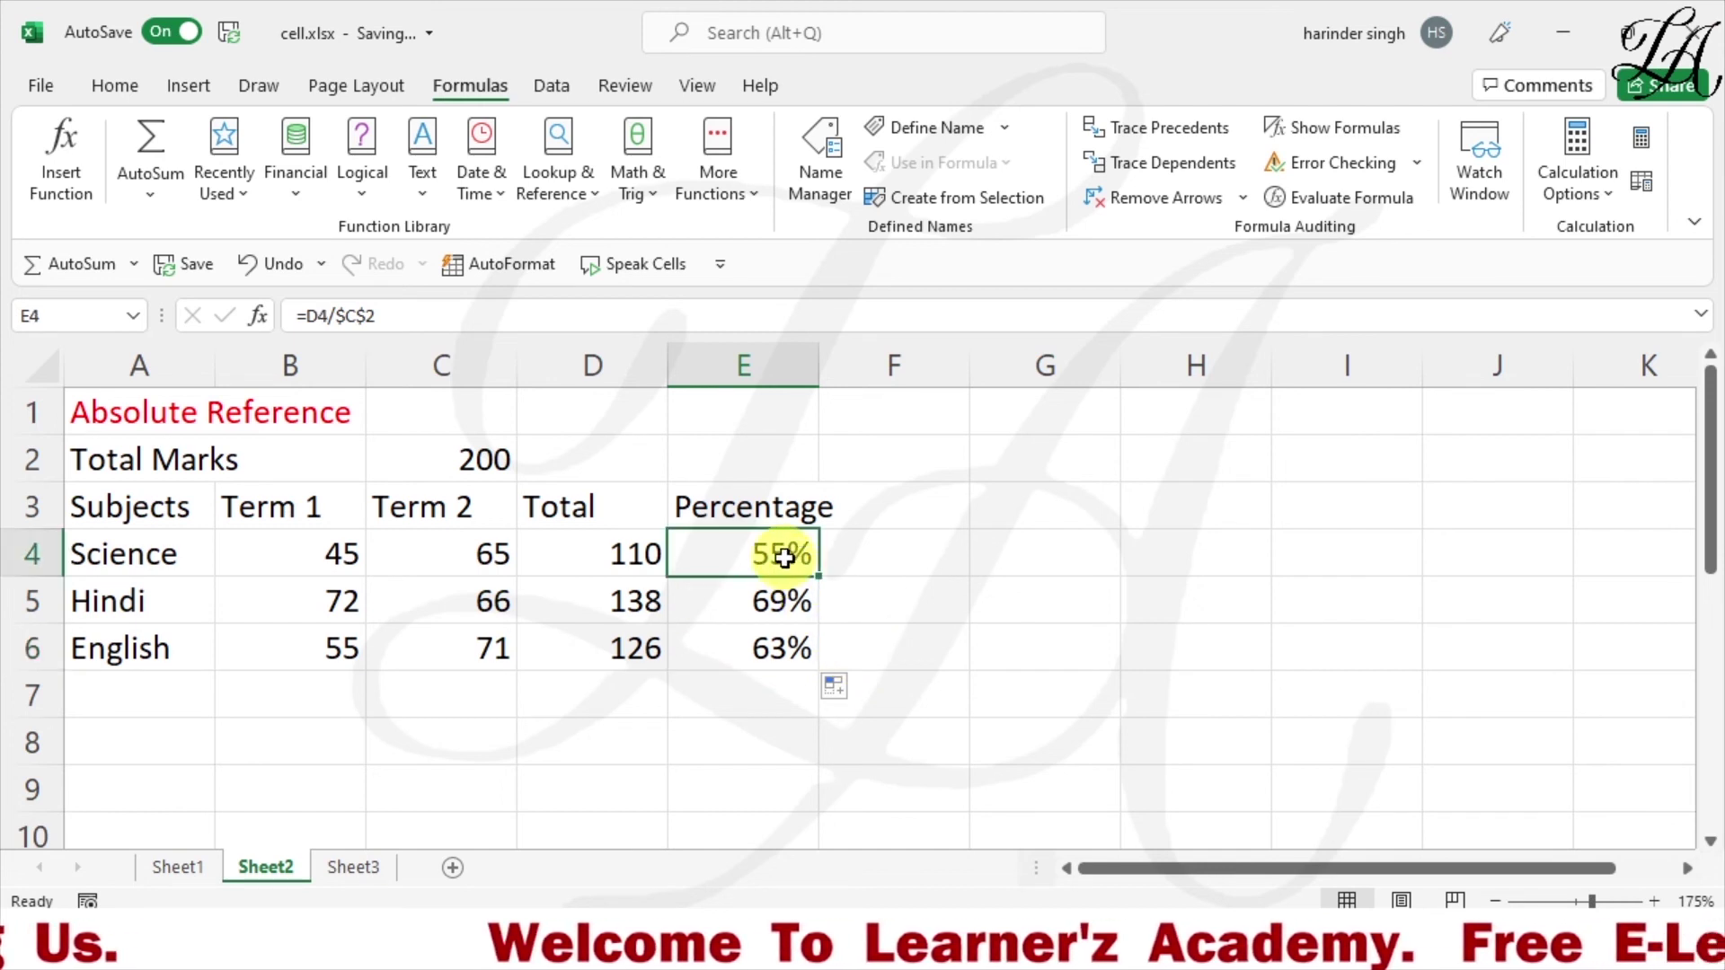
Display the sheet's formulas and examine the cell references used for the Hindi and English percentages in E5 and E6.
key("ctrl+grave")
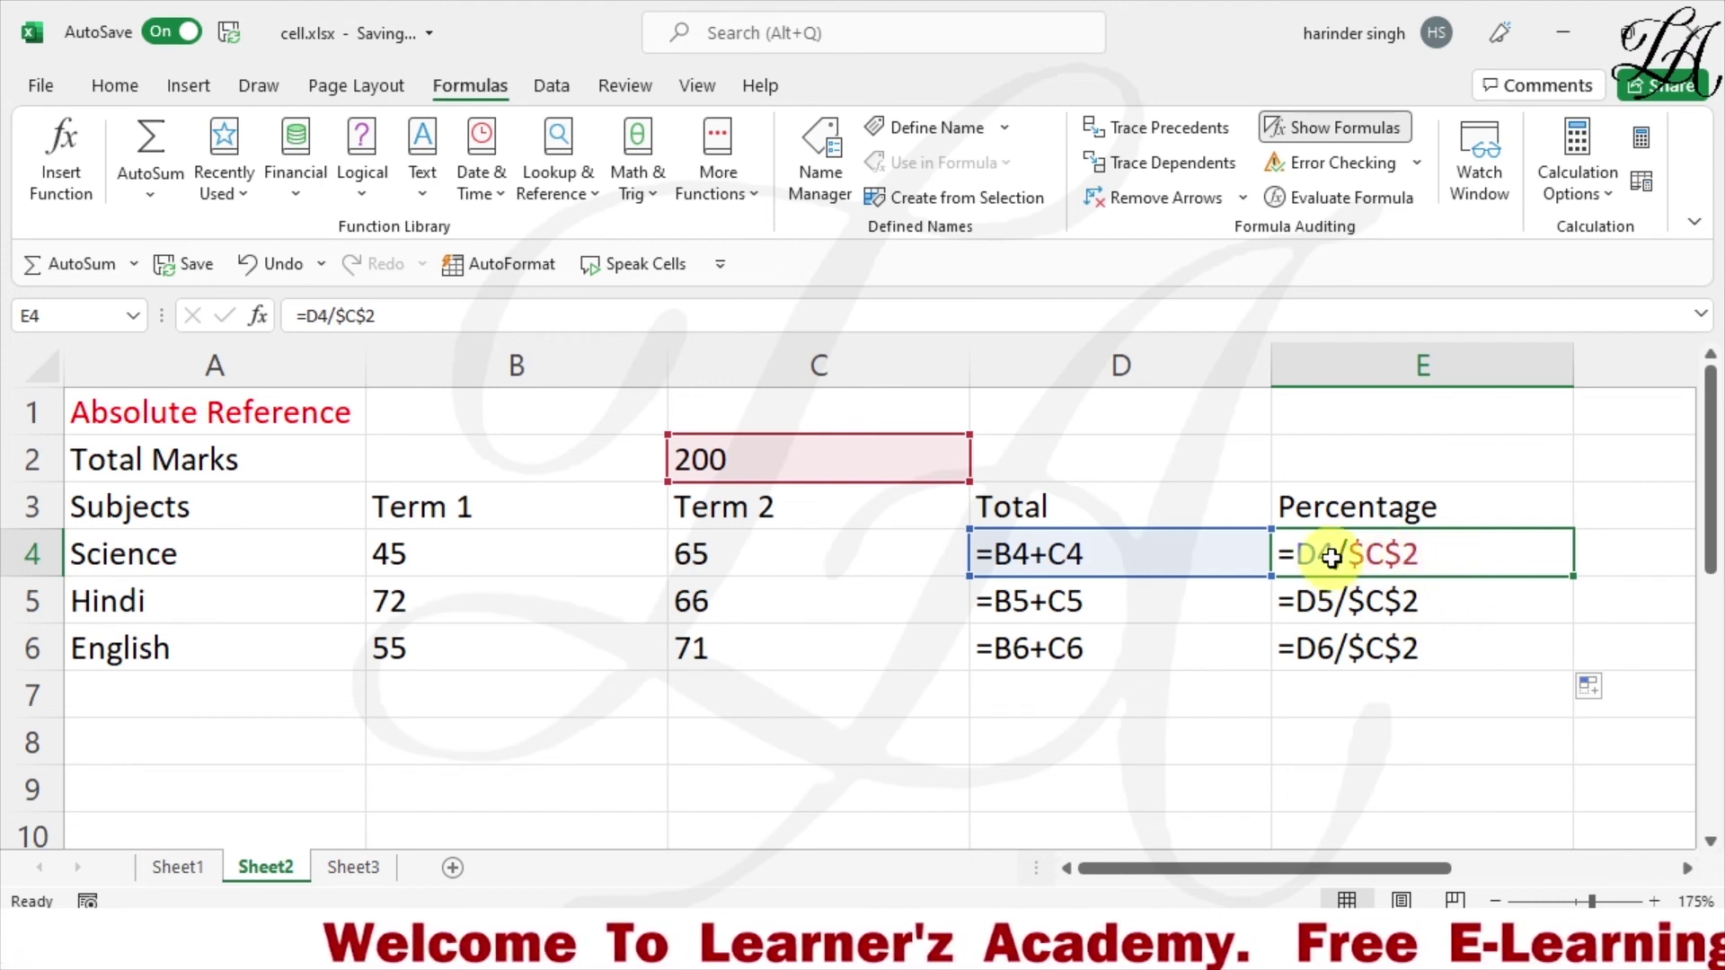
left_click(1324, 605)
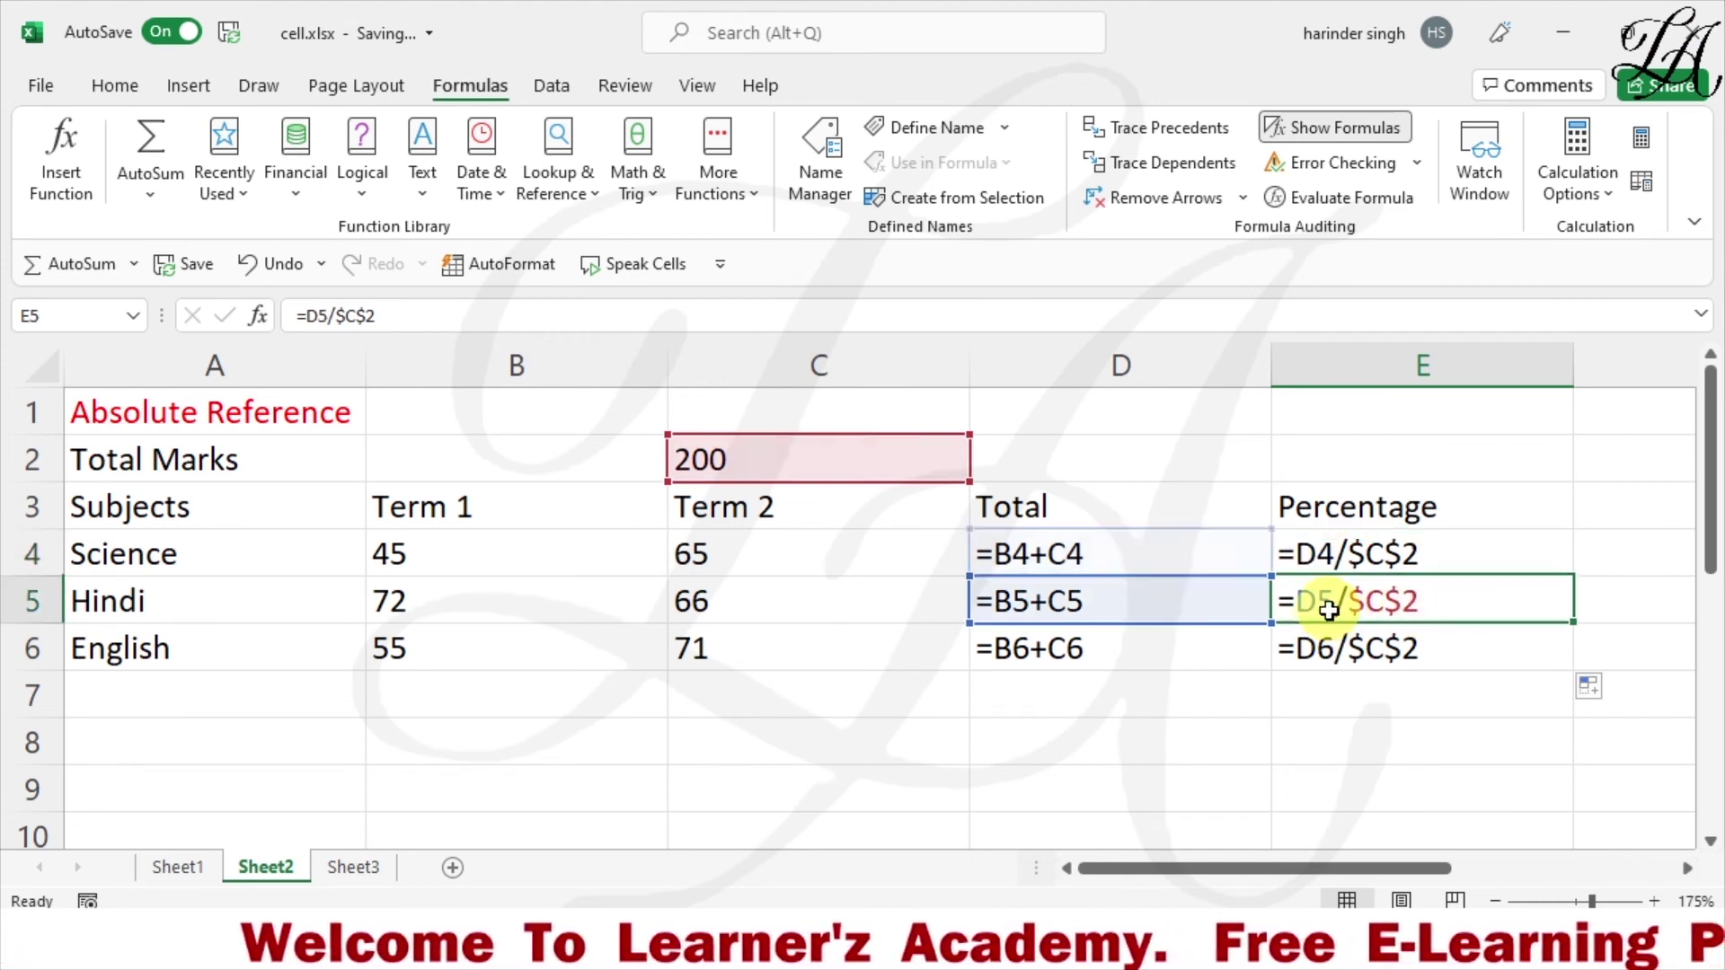
left_click(1335, 655)
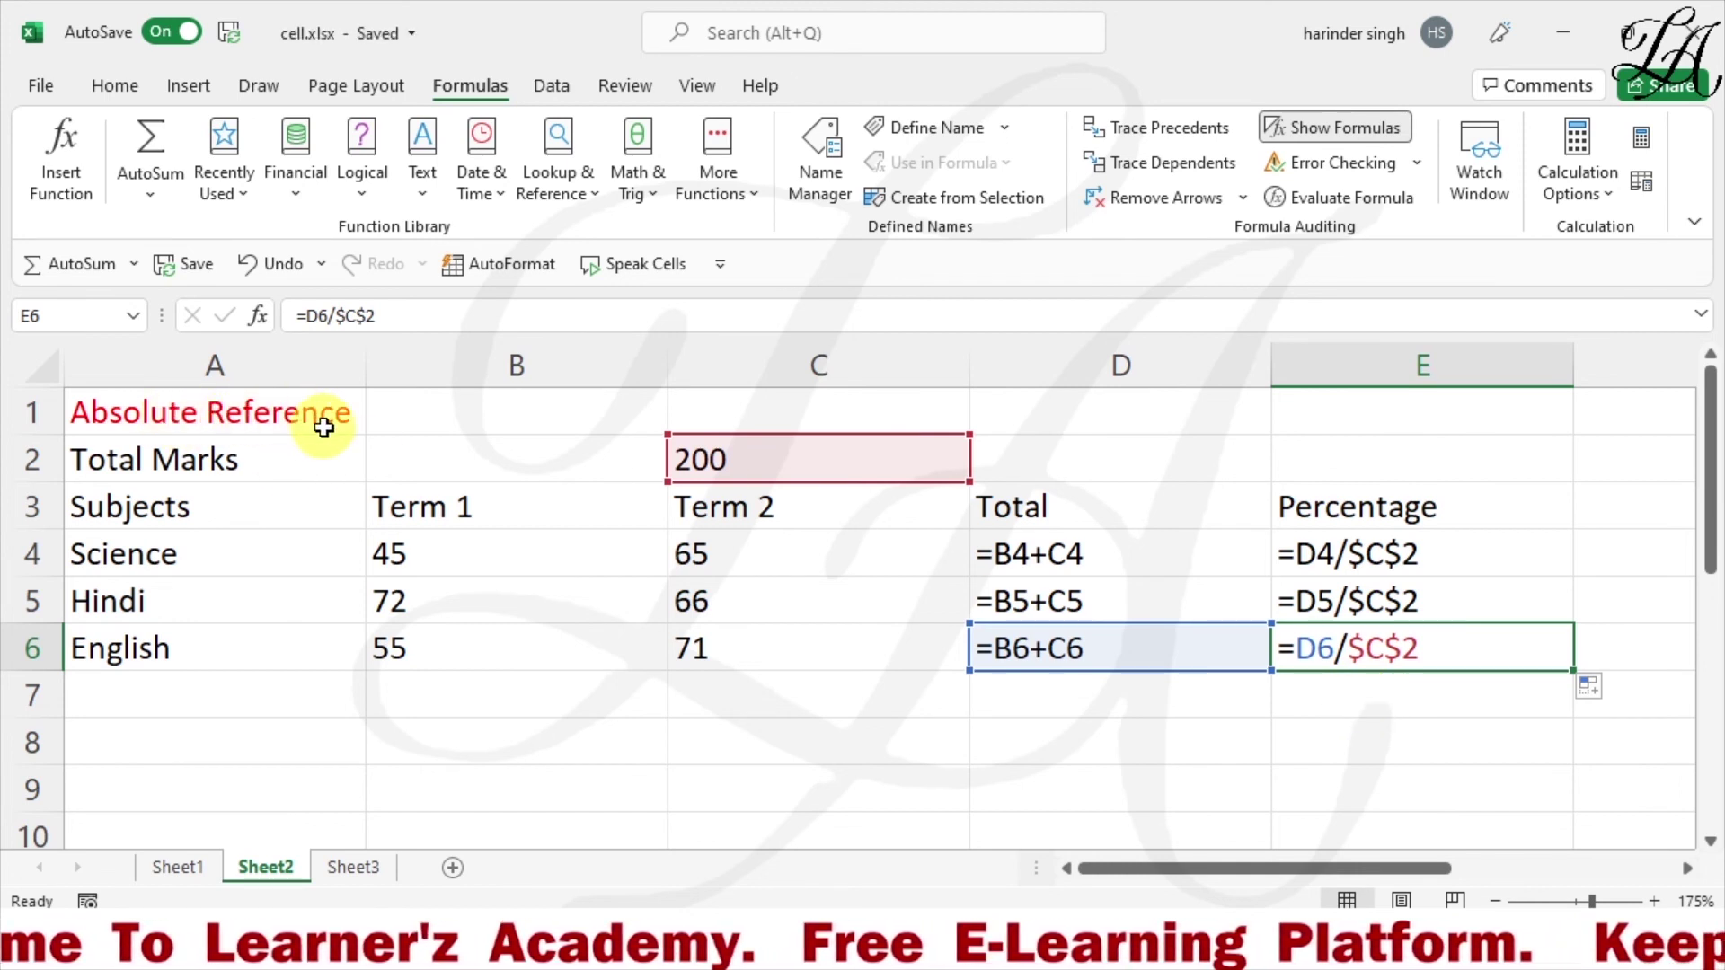
Compare the relative references on Sheet1 with the absolute references on Sheet2, ending on an empty cell of Sheet2.
left_click(180, 867)
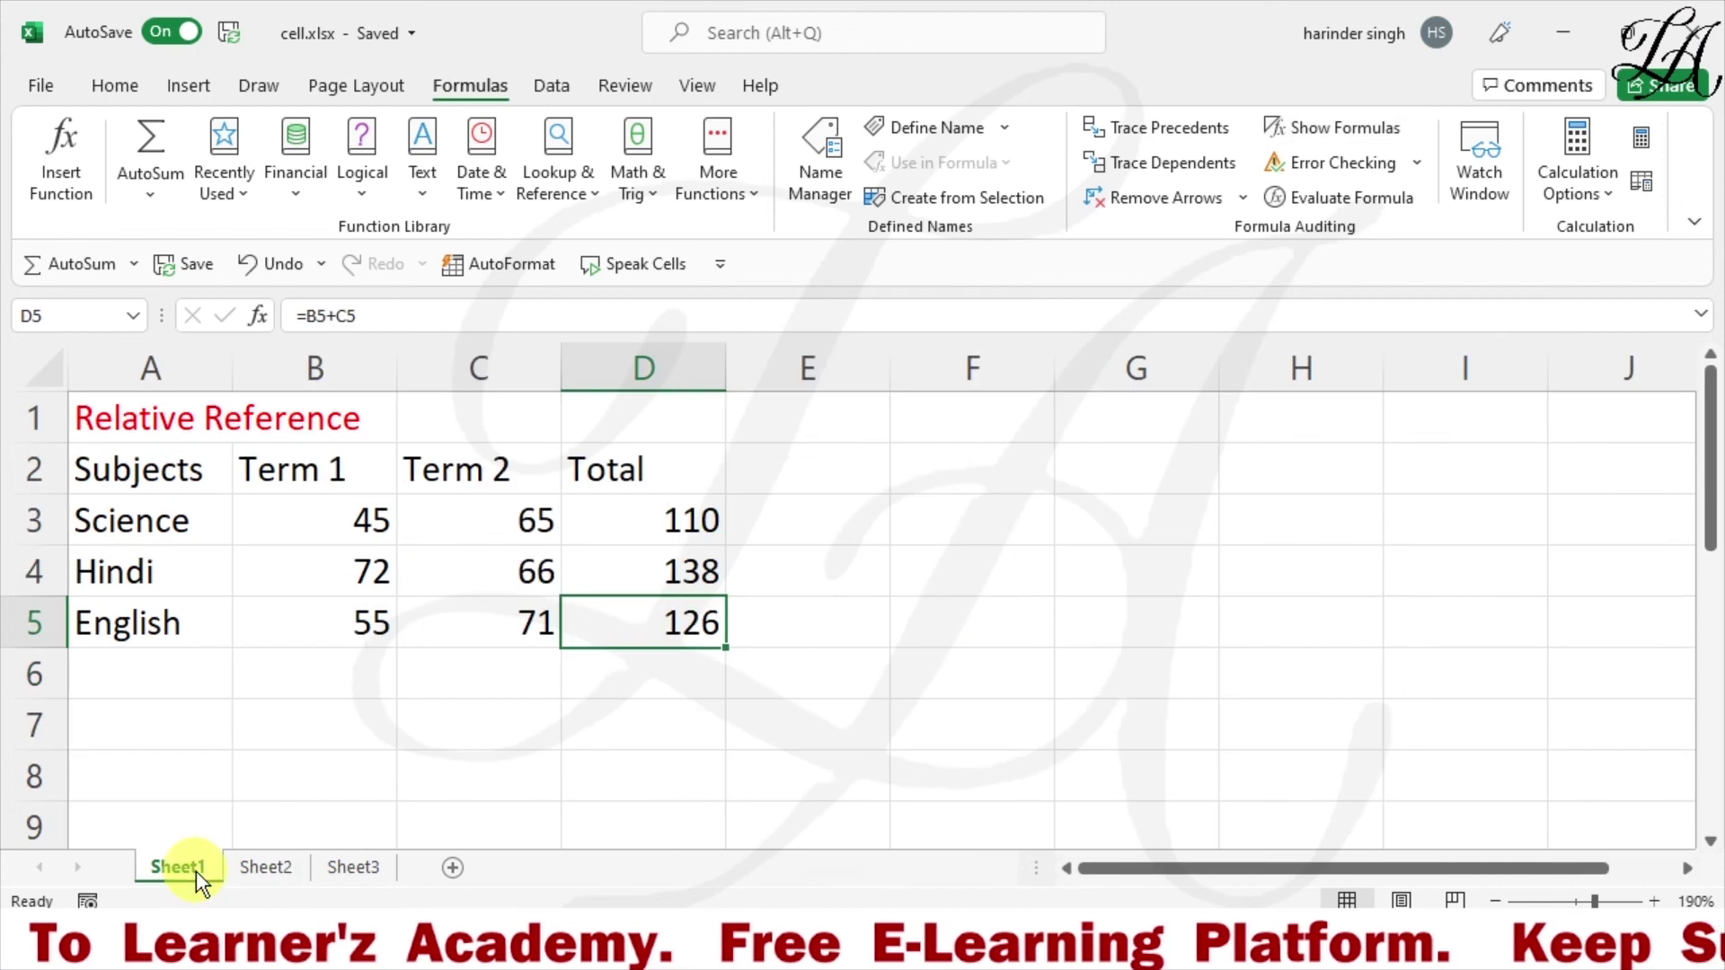
left_click(266, 868)
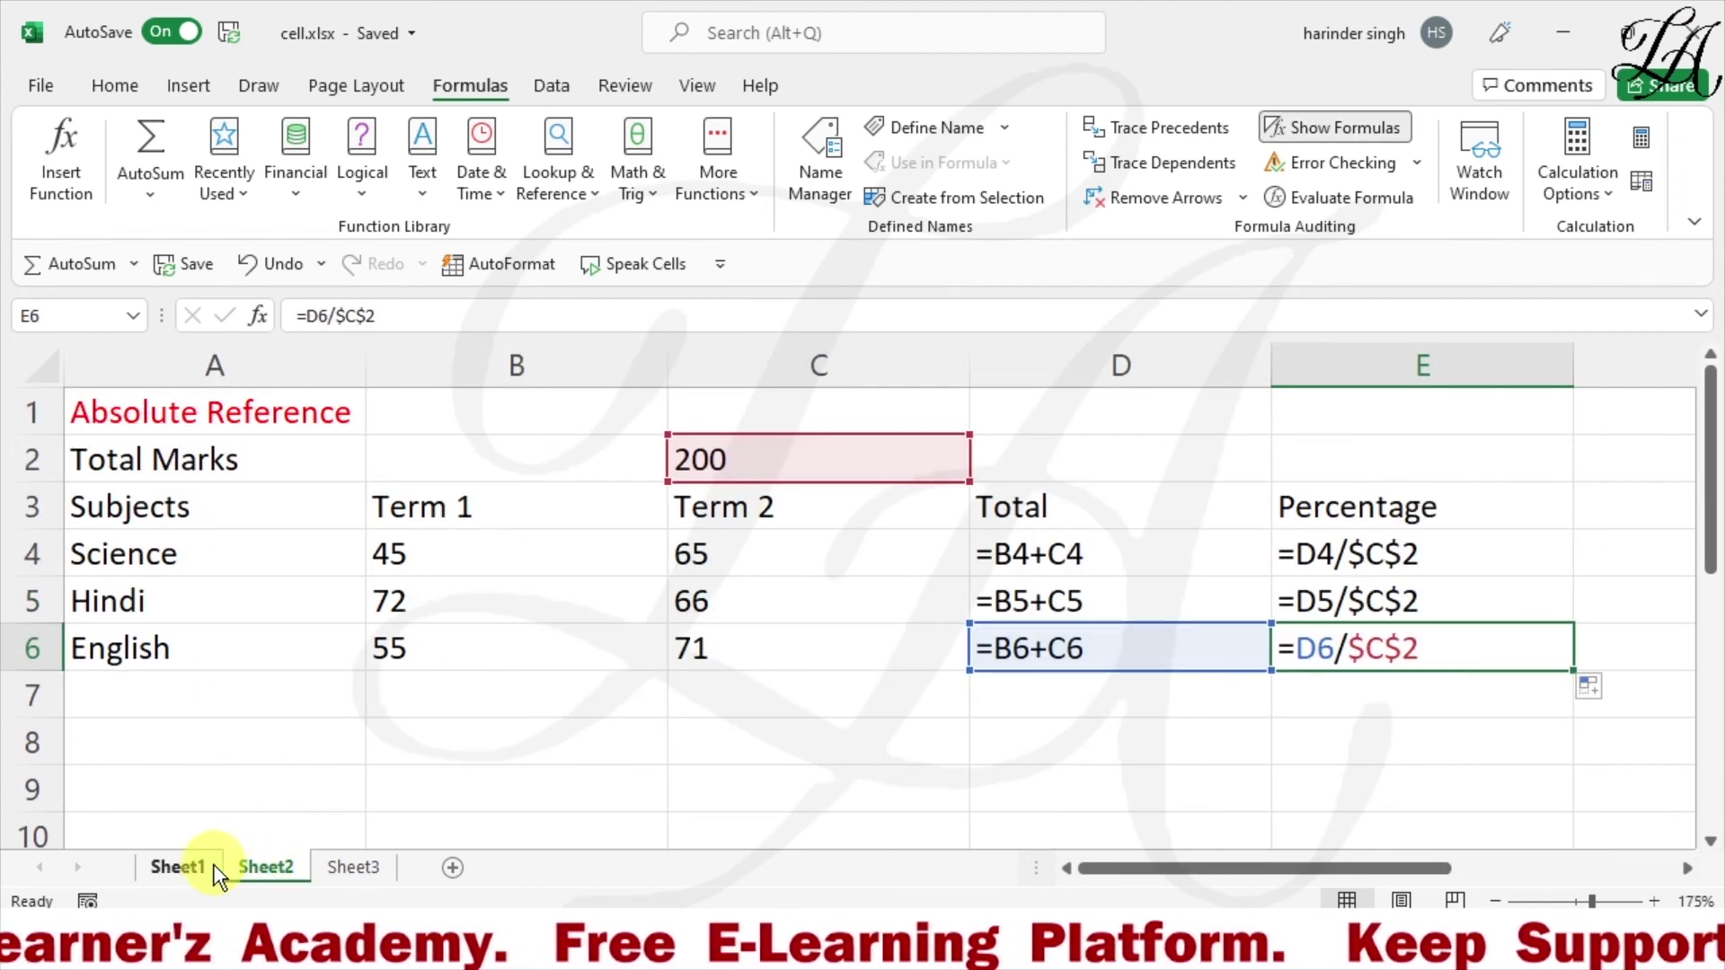
left_click(206, 869)
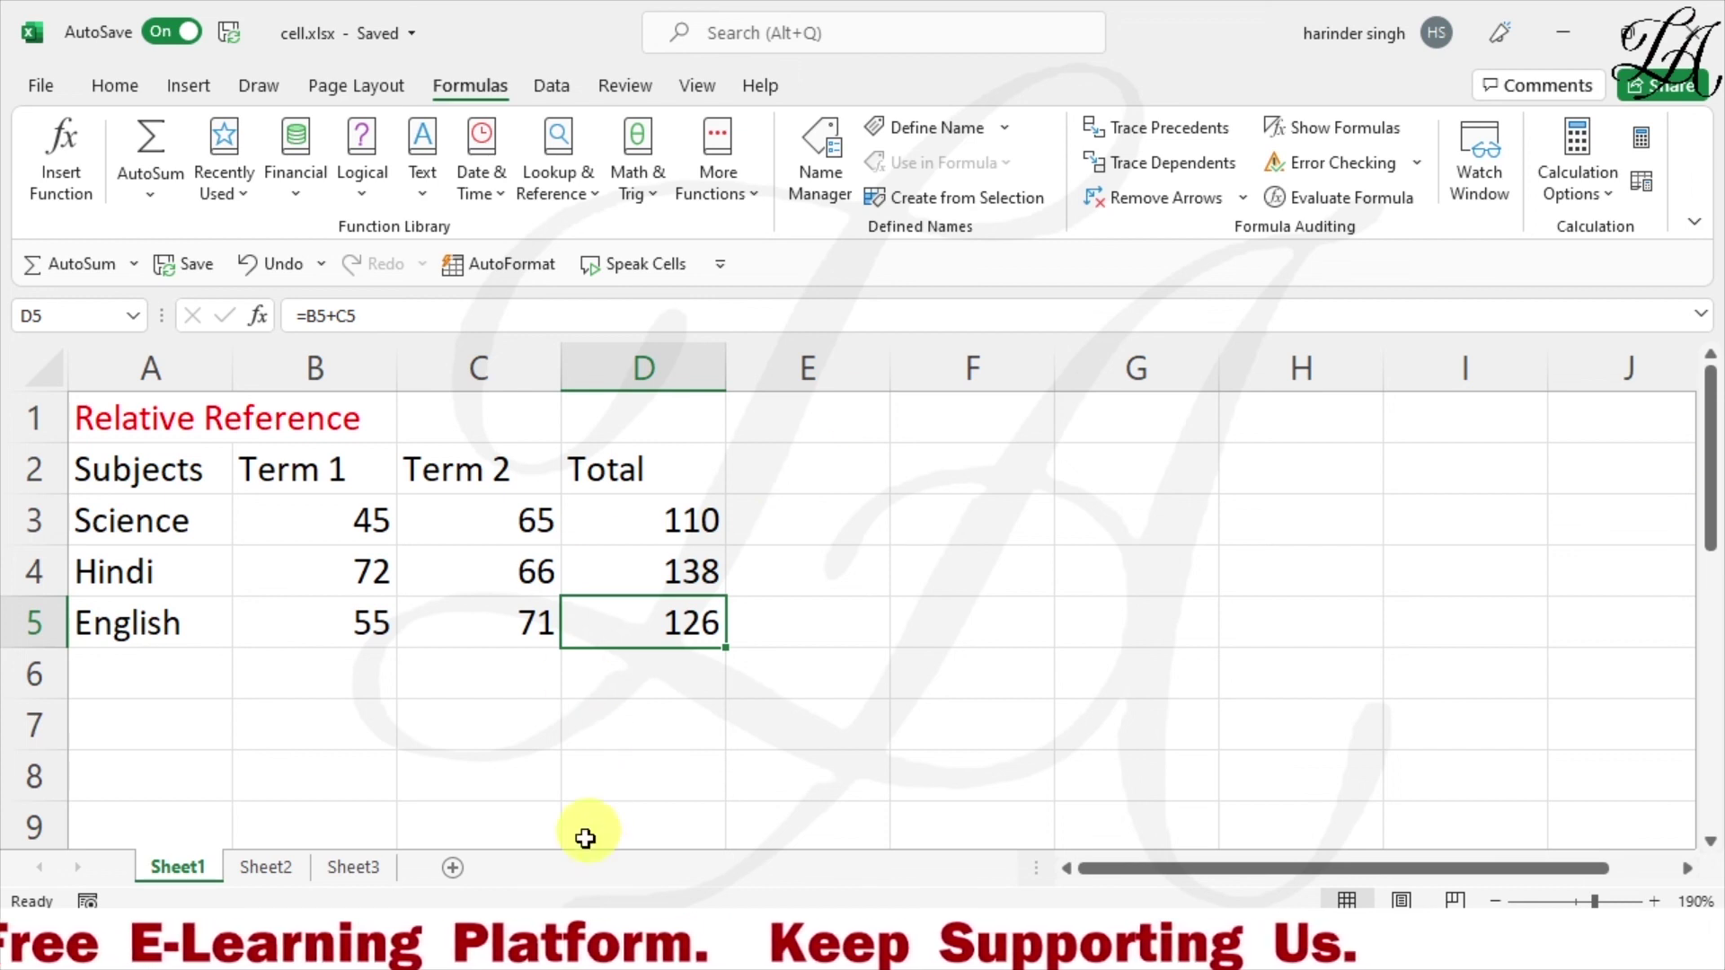
left_click(273, 869)
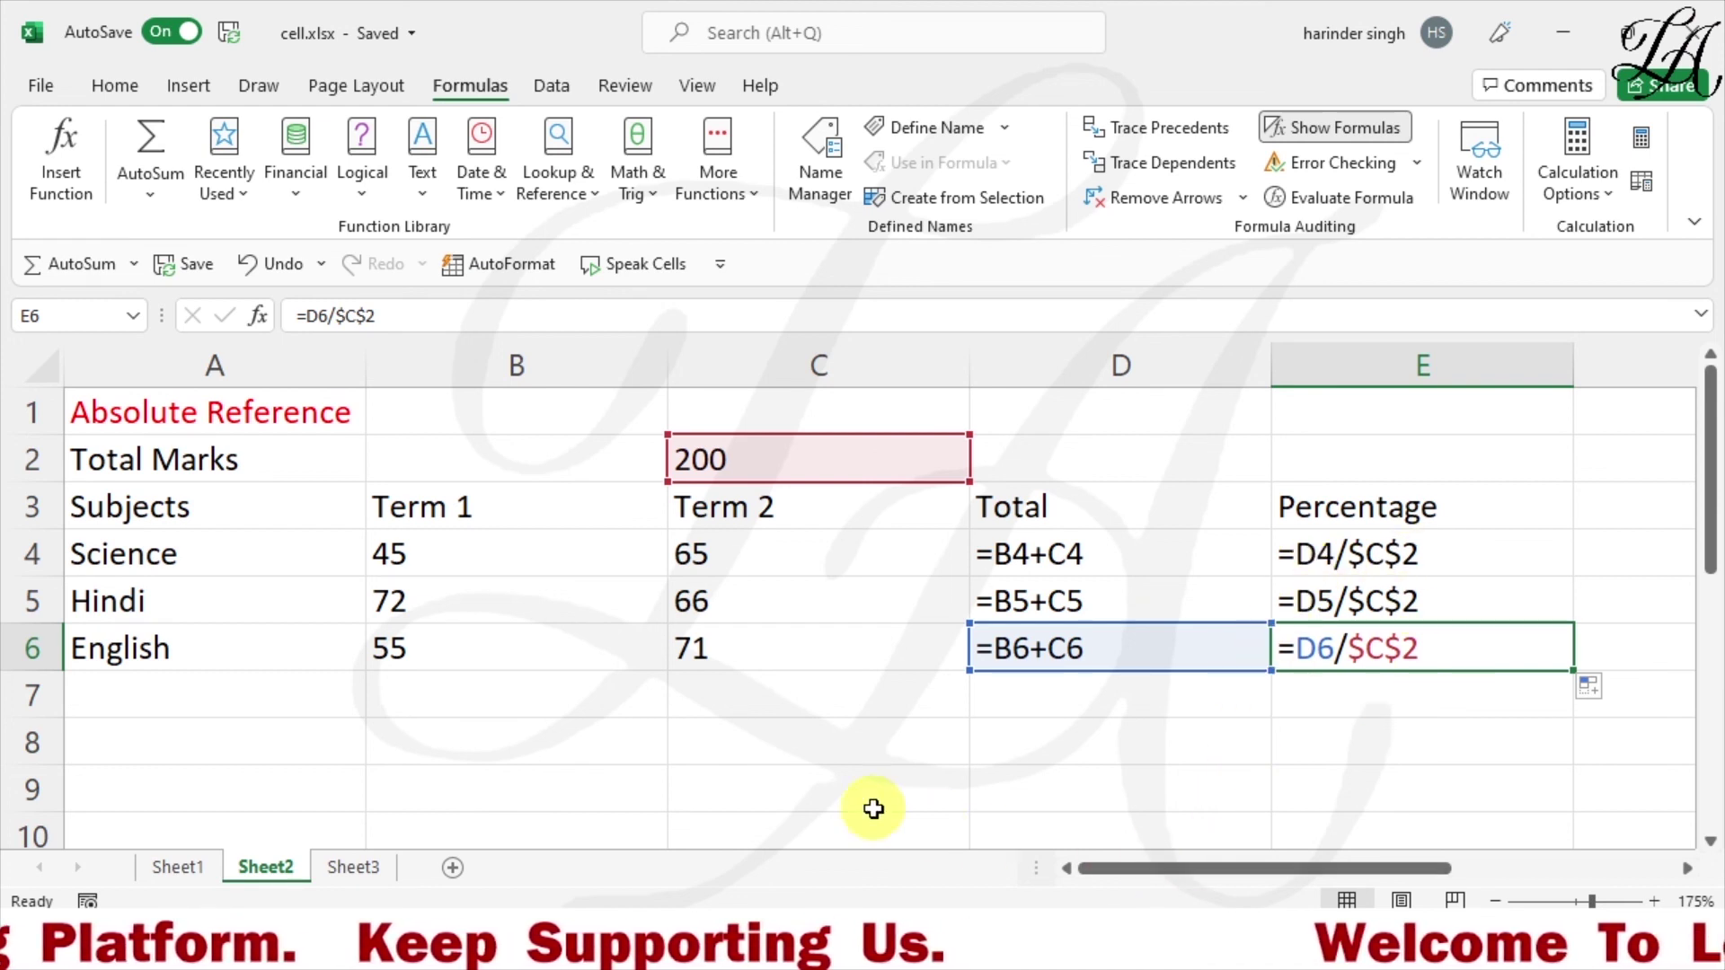
left_click(738, 750)
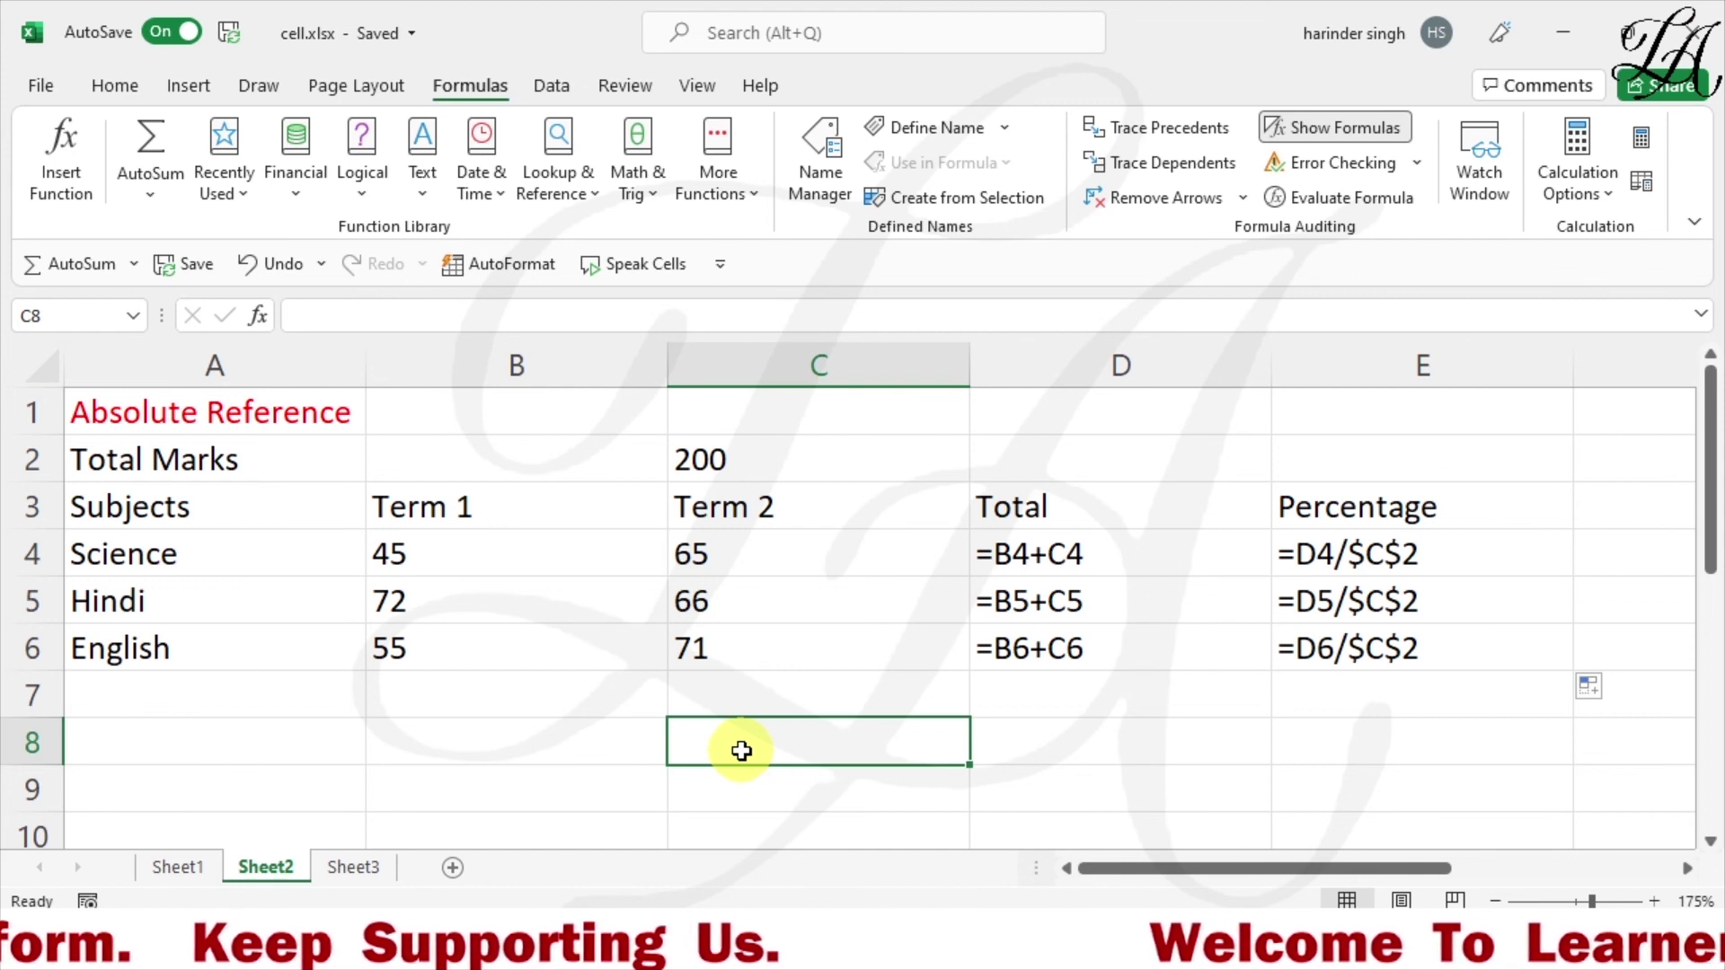